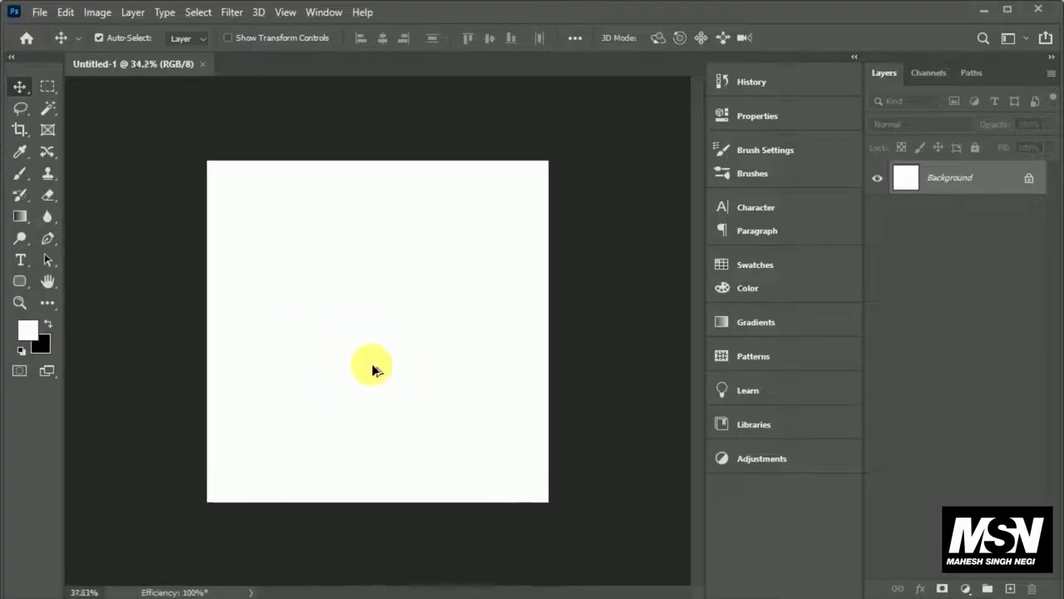
Switch to the Quick Selection Tool from the selection tools flyout.
{"action": "scroll", "coordinate": [350, 362], "scroll_direction": "up", "scroll_amount": 1}
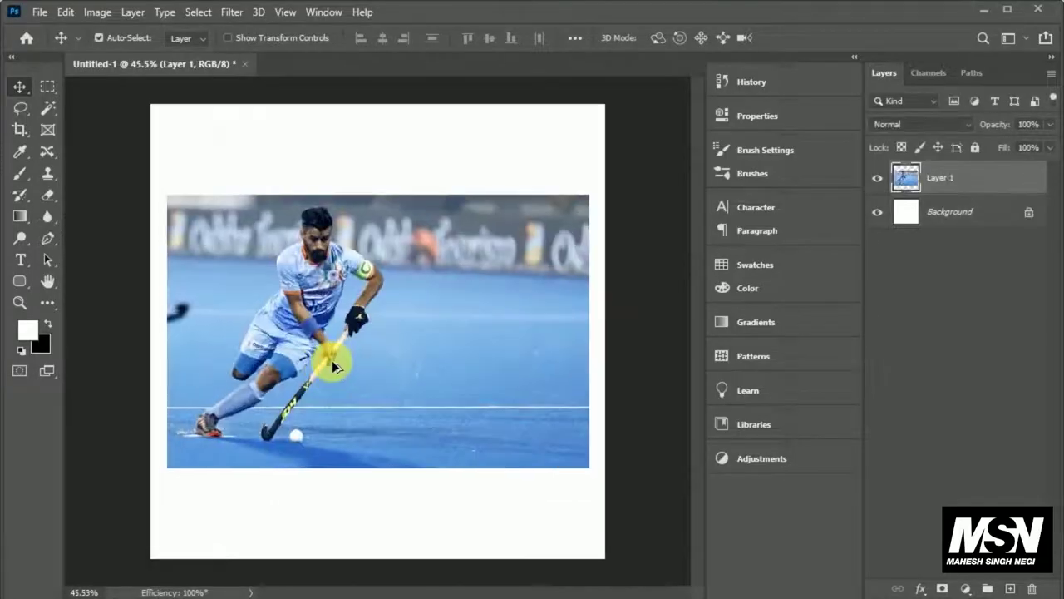
{"action": "scroll", "coordinate": [333, 366], "scroll_direction": "up", "scroll_amount": 1}
{"action": "right_click", "coordinate": [42, 108]}
{"action": "left_click", "coordinate": [108, 124]}
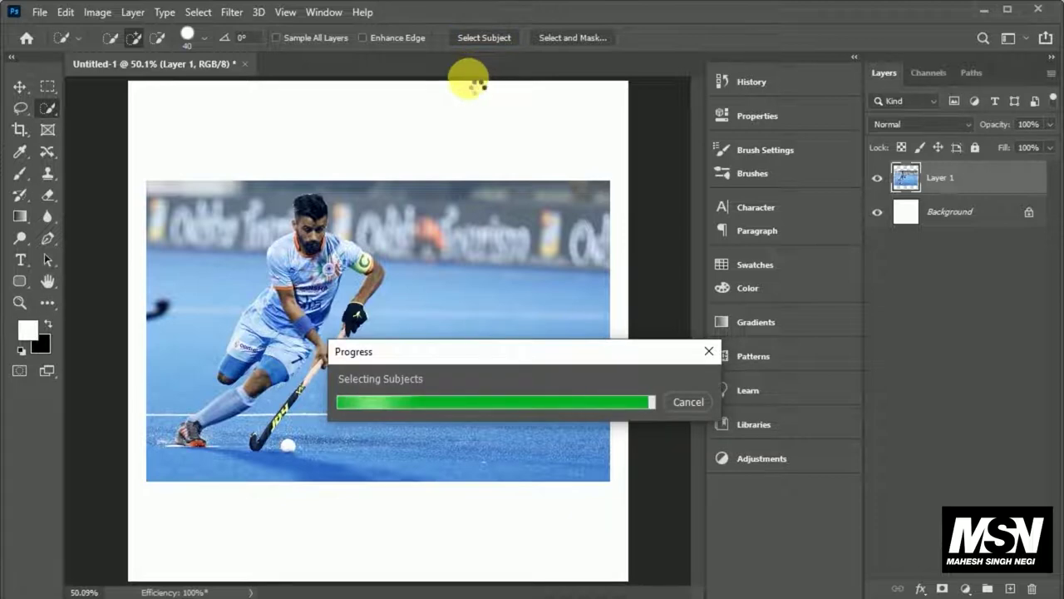
Add the ball to the player selection and mask away the photo's background.
{"action": "key", "text": "alt"}
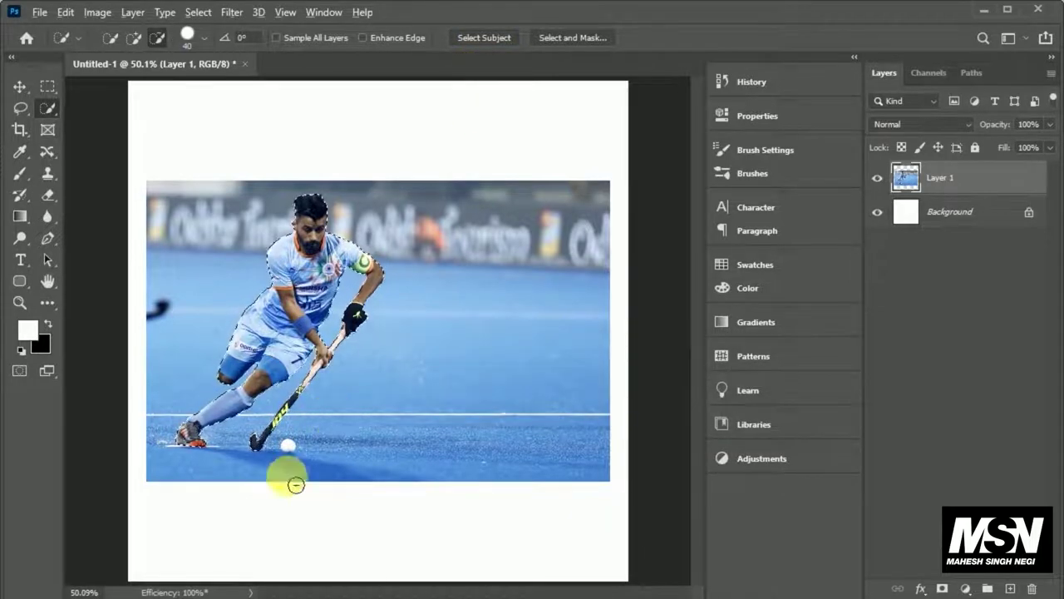
{"action": "scroll", "coordinate": [296, 484], "scroll_direction": "up", "scroll_amount": 2}
{"action": "scroll", "coordinate": [299, 466], "scroll_direction": "up", "scroll_amount": 2}
{"action": "scroll", "coordinate": [306, 440], "scroll_direction": "up", "scroll_amount": 2}
{"action": "left_click_drag", "start_coordinate": [312, 427], "coordinate": [308, 432]}
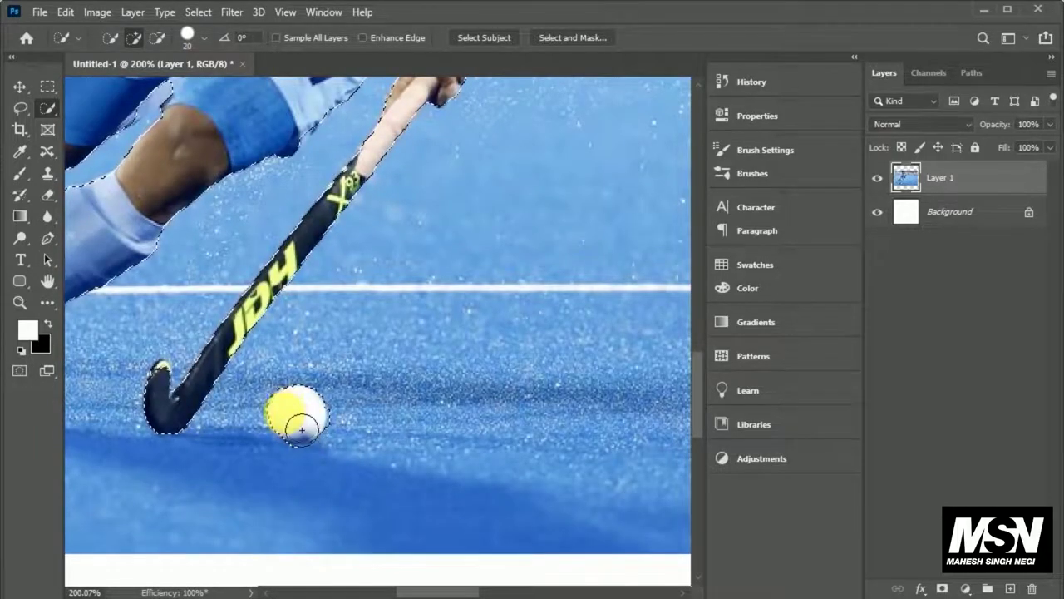
{"action": "scroll", "coordinate": [297, 471], "scroll_direction": "down", "scroll_amount": 5}
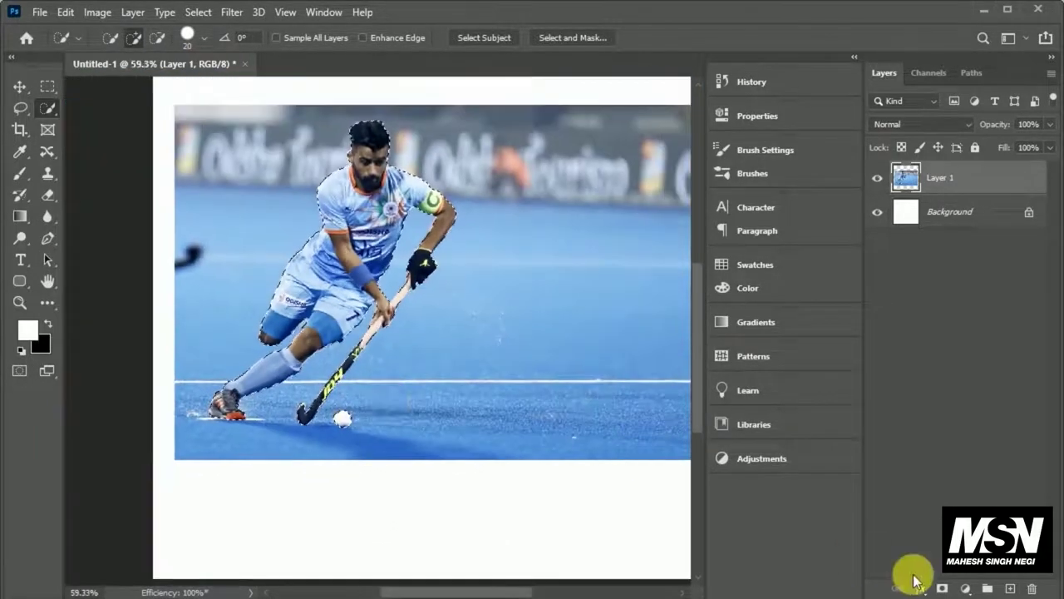
{"action": "left_click", "coordinate": [942, 588]}
{"action": "scroll", "coordinate": [377, 227], "scroll_direction": "down", "scroll_amount": 2}
Move the cut-out player lower and scale him up to about 129.8%.
{"action": "left_click", "coordinate": [19, 87]}
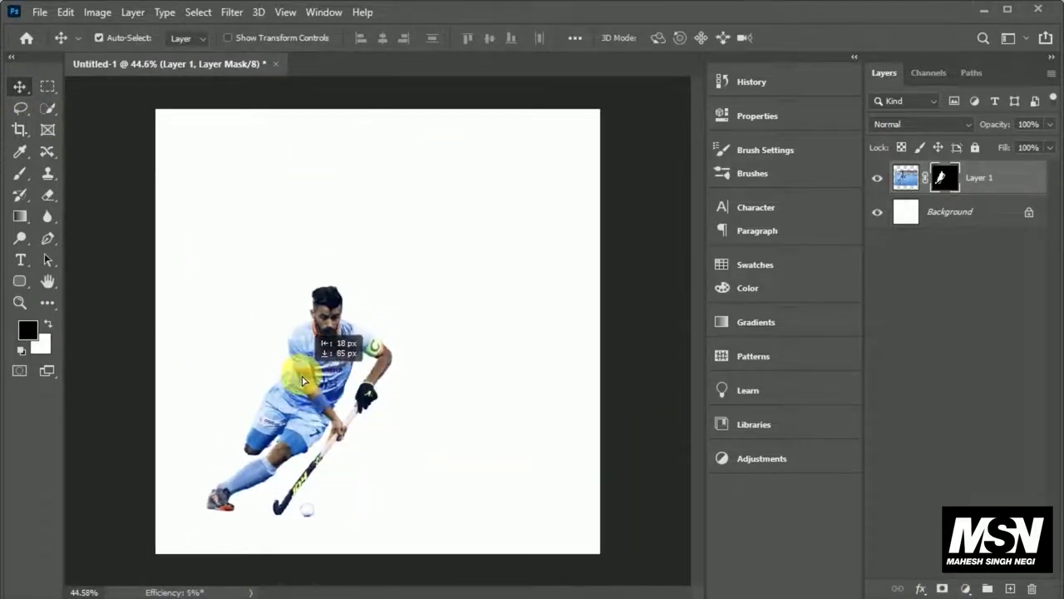
{"action": "left_click_drag", "start_coordinate": [310, 352], "coordinate": [310, 427]}
{"action": "key", "text": "ctrl+t"}
{"action": "left_click_drag", "start_coordinate": [586, 407], "coordinate": [670, 407]}
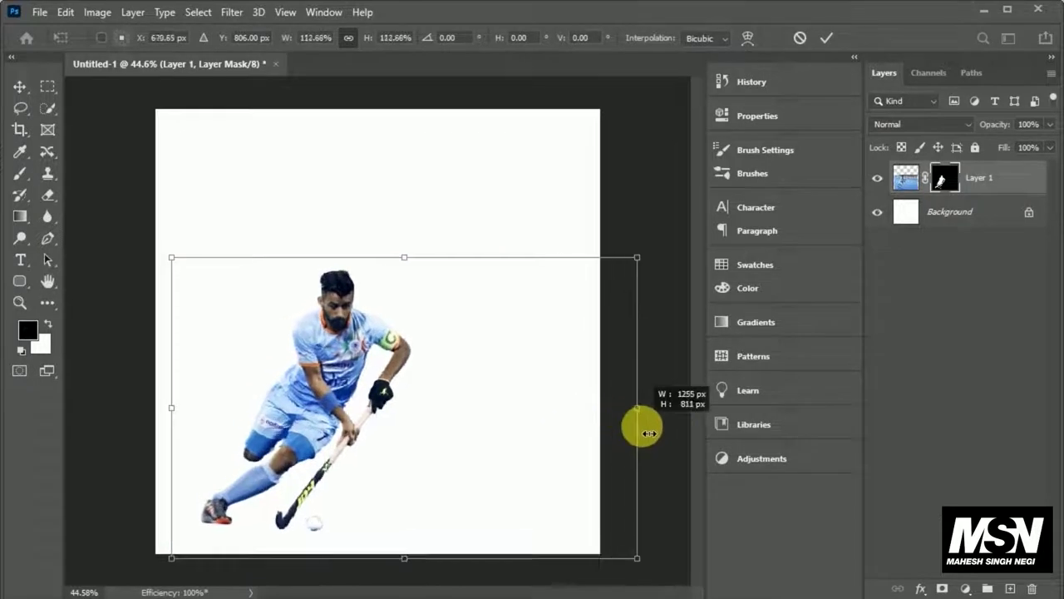
{"action": "left_click_drag", "start_coordinate": [339, 400], "coordinate": [339, 362]}
{"action": "left_click_drag", "start_coordinate": [173, 367], "coordinate": [136, 375]}
{"action": "left_click_drag", "start_coordinate": [287, 413], "coordinate": [318, 425]}
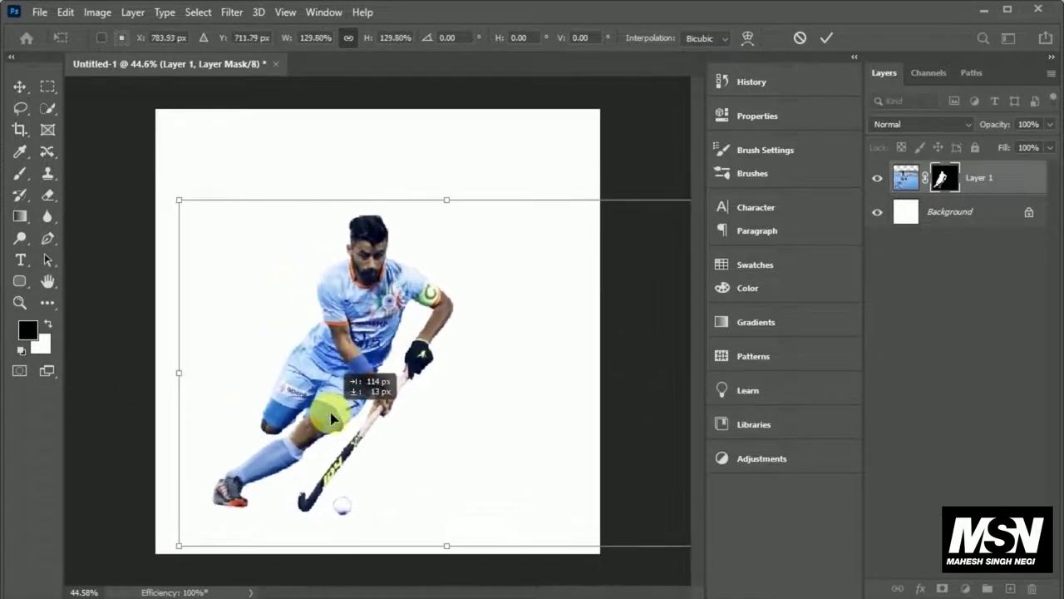
{"action": "left_click", "coordinate": [827, 37]}
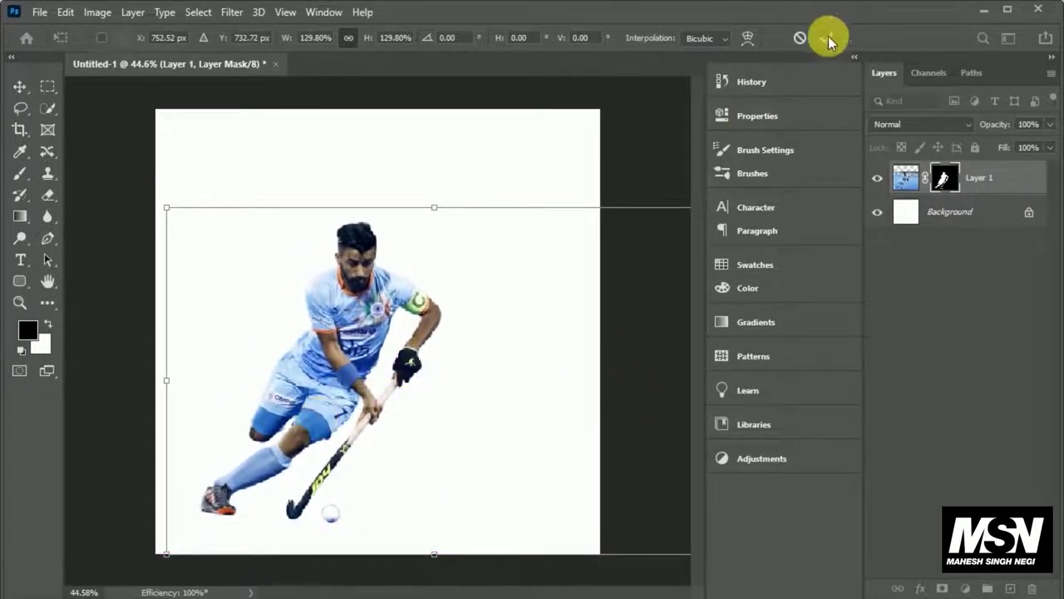
Create a new layer filled with blue #0d4a96.
{"action": "key", "text": "i"}
{"action": "left_click", "coordinate": [40, 343]}
{"action": "type", "text": "0d4a96"}
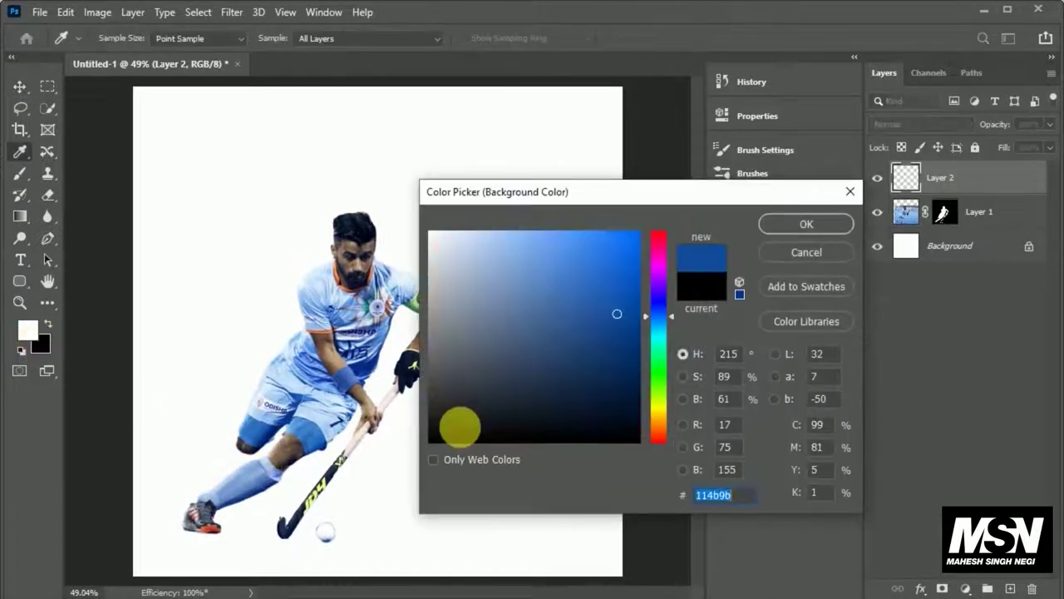
{"action": "left_click", "coordinate": [786, 224]}
{"action": "key", "text": "v"}
{"action": "key", "text": "ctrl+BackSpace"}
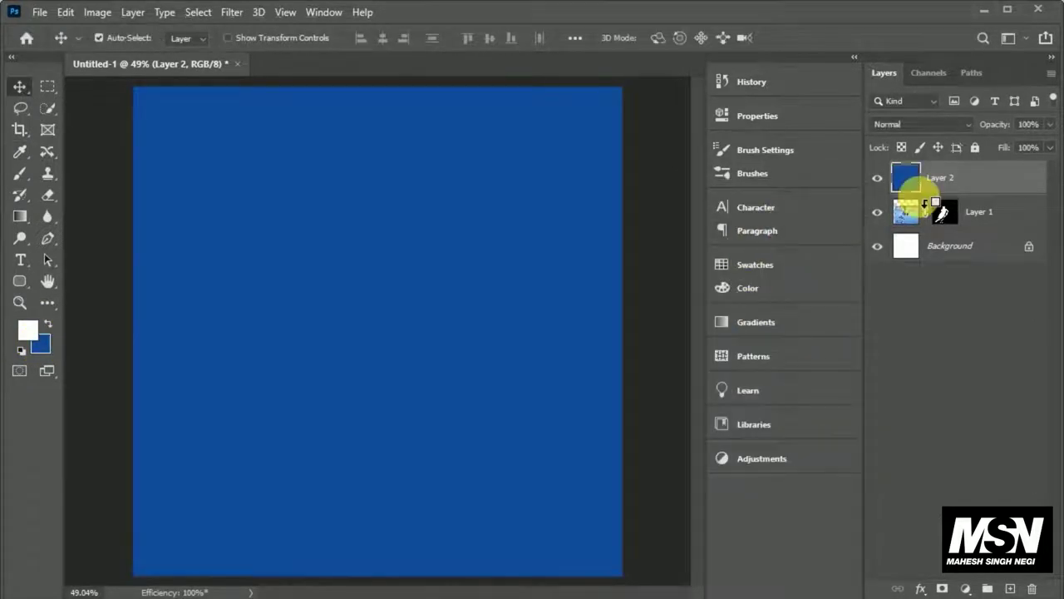
Clip the blue layer to the player and set its blend mode to Lighter Color.
{"action": "left_click", "coordinate": [925, 194], "text": "alt"}
{"action": "left_click", "coordinate": [903, 124]}
{"action": "left_click", "coordinate": [899, 185]}
{"action": "key", "text": "Down"}
{"action": "key", "text": "Down"}
{"action": "key", "text": "Down"}
{"action": "key", "text": "Down"}
{"action": "key", "text": "Down"}
{"action": "key", "text": "Down"}
{"action": "key", "text": "Down"}
{"action": "key", "text": "Down"}
{"action": "key", "text": "Down"}
{"action": "key", "text": "Down"}
{"action": "key", "text": "Down"}
{"action": "key", "text": "Down"}
{"action": "key", "text": "Down"}
{"action": "key", "text": "Down"}
{"action": "key", "text": "Down"}
{"action": "key", "text": "Down"}
{"action": "key", "text": "Down"}
{"action": "key", "text": "Down"}
{"action": "key", "text": "Down"}
{"action": "key", "text": "Down"}
{"action": "key", "text": "Down"}
{"action": "key", "text": "Up"}
{"action": "key", "text": "Up"}
{"action": "key", "text": "Up"}
{"action": "key", "text": "Up"}
{"action": "key", "text": "Up"}
{"action": "key", "text": "Up"}
{"action": "key", "text": "Up"}
{"action": "key", "text": "Up"}
{"action": "key", "text": "Up"}
{"action": "key", "text": "Up"}
{"action": "key", "text": "Up"}
{"action": "key", "text": "Up"}
{"action": "key", "text": "Up"}
{"action": "key", "text": "Up"}
{"action": "key", "text": "Up"}
{"action": "key", "text": "Up"}
{"action": "key", "text": "Up"}
{"action": "key", "text": "Up"}
{"action": "key", "text": "Up"}
{"action": "key", "text": "Up"}
{"action": "key", "text": "Up"}
{"action": "key", "text": "Up"}
{"action": "key", "text": "Up"}
{"action": "key", "text": "Up"}
{"action": "key", "text": "Down"}
{"action": "key", "text": "Down"}
{"action": "key", "text": "Down"}
{"action": "key", "text": "Down"}
{"action": "key", "text": "Down"}
{"action": "key", "text": "Down"}
{"action": "key", "text": "Down"}
{"action": "key", "text": "Down"}
{"action": "key", "text": "Down"}
{"action": "key", "text": "Down"}
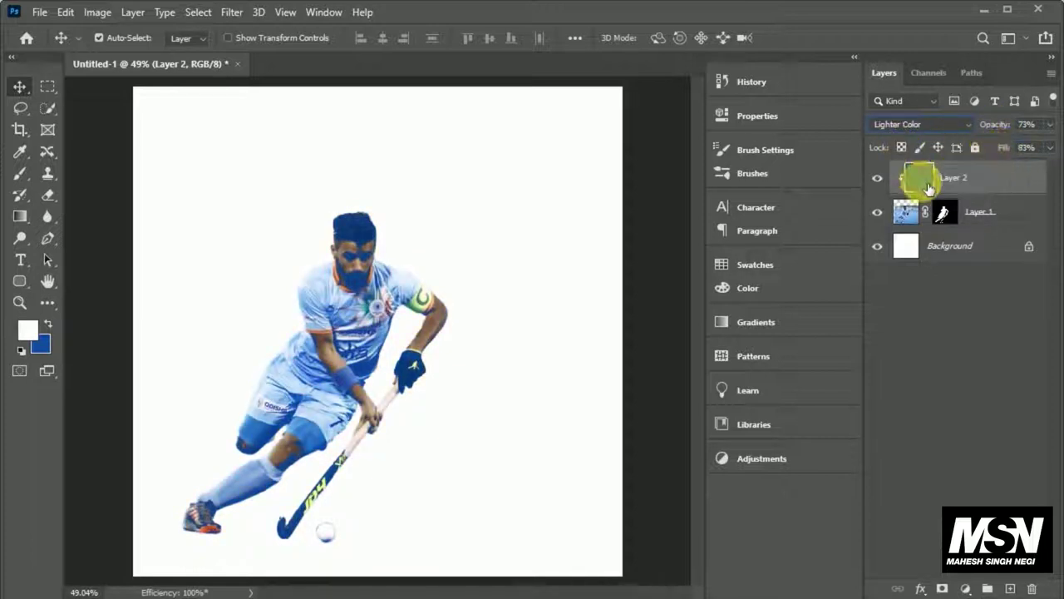
Mask the blue layer and paint black to remove the tint from face and hands.
{"action": "left_click", "coordinate": [944, 589]}
{"action": "key", "text": "d"}
{"action": "left_click", "coordinate": [20, 173]}
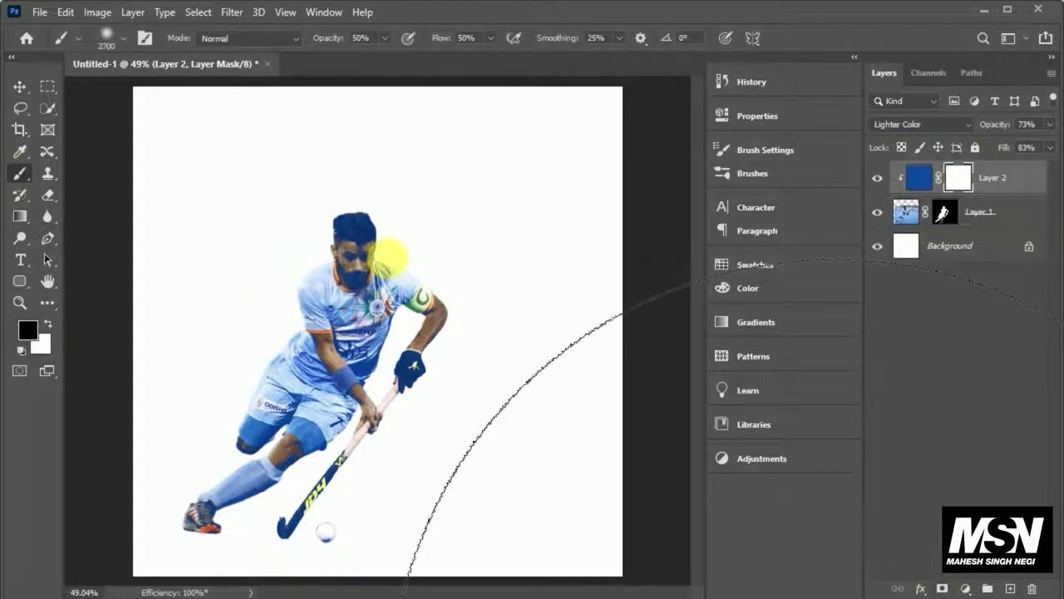
{"action": "scroll", "coordinate": [353, 267], "scroll_direction": "up", "scroll_amount": 5}
{"action": "left_click_drag", "start_coordinate": [336, 38], "coordinate": [331, 43]}
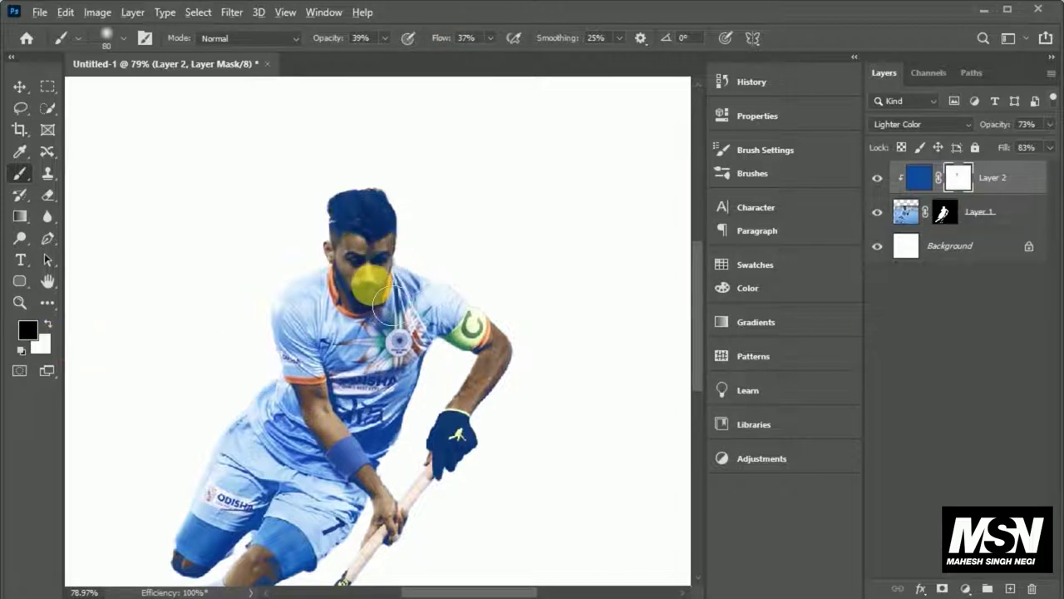
{"action": "scroll", "coordinate": [389, 306], "scroll_direction": "up", "scroll_amount": 2}
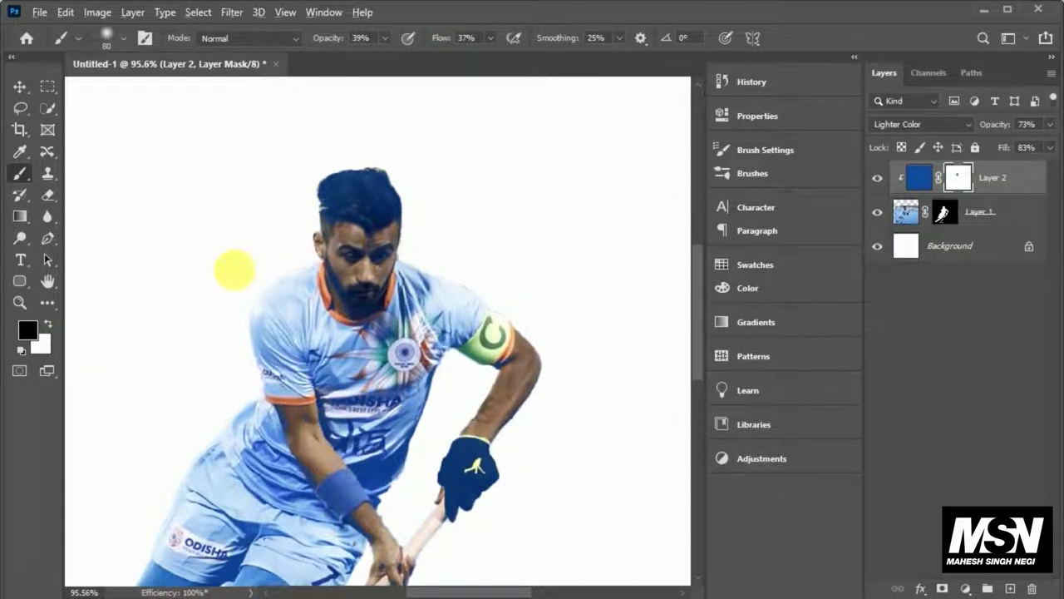
{"action": "scroll", "coordinate": [350, 487], "scroll_direction": "down", "scroll_amount": 3}
{"action": "scroll", "coordinate": [257, 519], "scroll_direction": "down", "scroll_amount": 2}
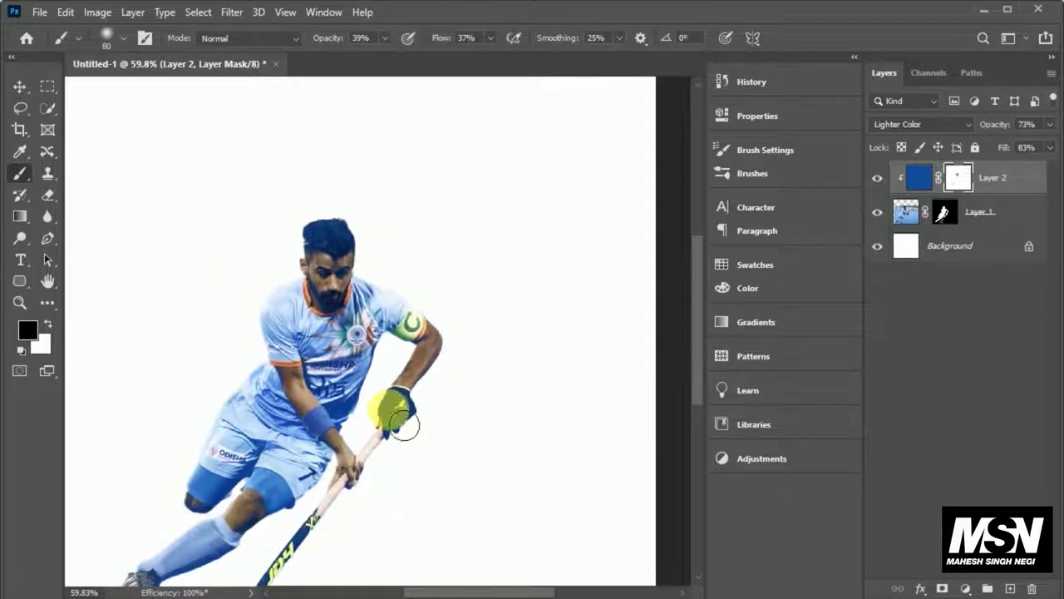
{"action": "scroll", "coordinate": [390, 420], "scroll_direction": "down", "scroll_amount": 4}
{"action": "key", "text": "v"}
{"action": "left_click", "coordinate": [954, 475]}
{"action": "scroll", "coordinate": [336, 385], "scroll_direction": "up", "scroll_amount": 1}
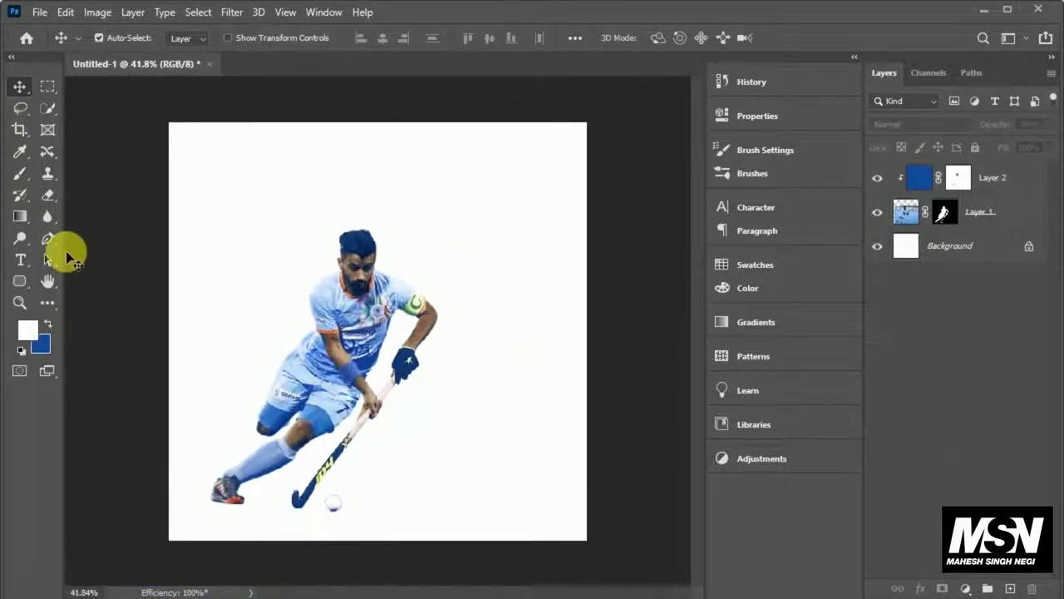
Paint a soft black dot on new Layer 3 and squash it into a flat shadow.
{"action": "left_click", "coordinate": [1008, 589]}
{"action": "left_click", "coordinate": [19, 173]}
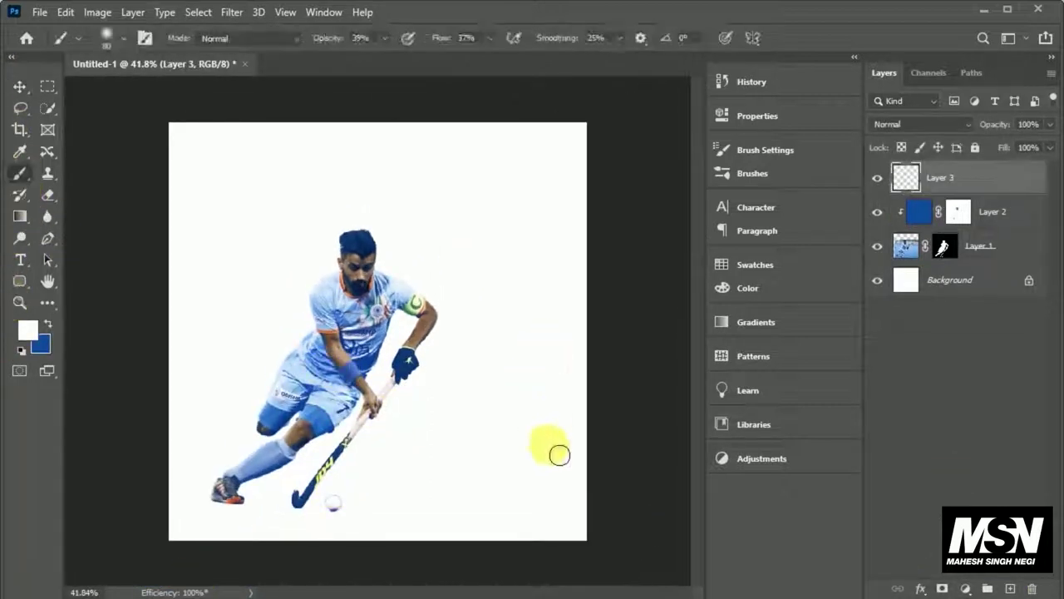
{"action": "left_click", "coordinate": [21, 349]}
{"action": "left_click", "coordinate": [499, 316]}
{"action": "key", "text": "v"}
{"action": "key", "text": "ctrl+t"}
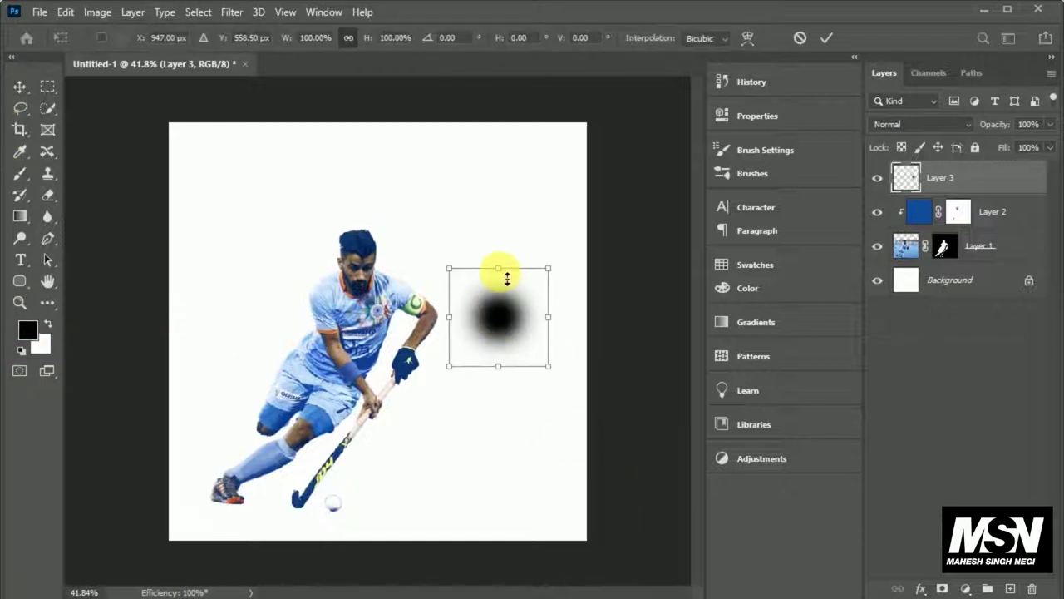
{"action": "left_click_drag", "start_coordinate": [548, 268], "coordinate": [580, 236]}
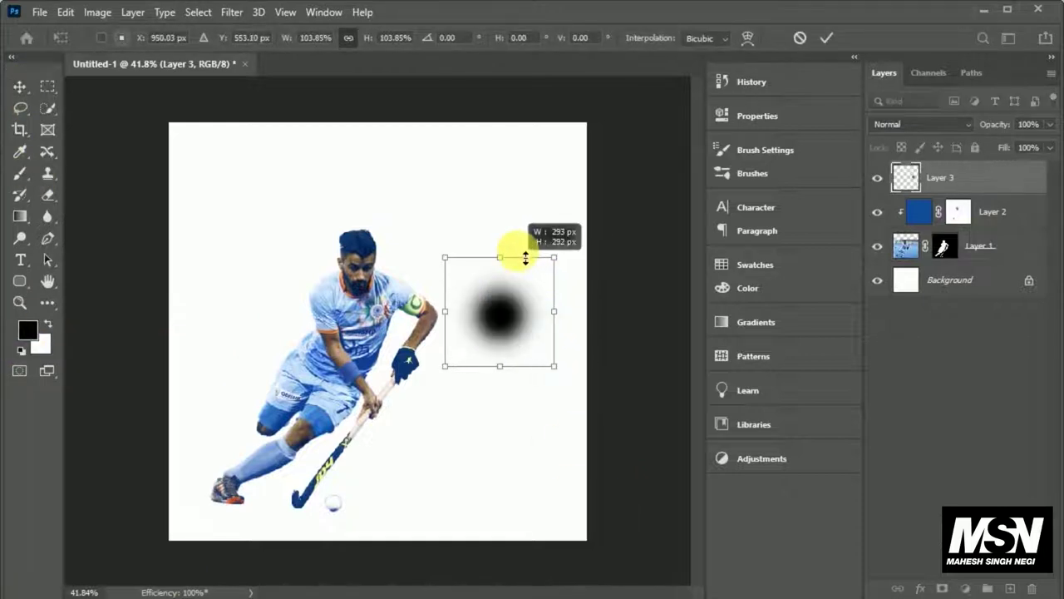
{"action": "left_click_drag", "start_coordinate": [522, 306], "coordinate": [463, 439]}
{"action": "mouse_move", "coordinate": [530, 378]}
{"action": "left_mouse_down"}
{"action": "mouse_move", "coordinate": [464, 384]}
{"action": "mouse_move", "coordinate": [461, 459]}
{"action": "mouse_move", "coordinate": [273, 506]}
{"action": "mouse_move", "coordinate": [200, 507]}
{"action": "left_mouse_up"}
{"action": "left_click", "coordinate": [826, 37]}
Move the shadow layer below Layer 1 and skew the shadow under the player's feet.
{"action": "left_click_drag", "start_coordinate": [939, 185], "coordinate": [950, 266]}
{"action": "scroll", "coordinate": [337, 397], "scroll_direction": "up", "scroll_amount": 2}
{"action": "mouse_move", "coordinate": [240, 549]}
{"action": "left_mouse_down"}
{"action": "mouse_move", "coordinate": [214, 559]}
{"action": "mouse_move", "coordinate": [216, 509]}
{"action": "mouse_move", "coordinate": [234, 550]}
{"action": "left_mouse_up"}
{"action": "key", "text": "ctrl+t"}
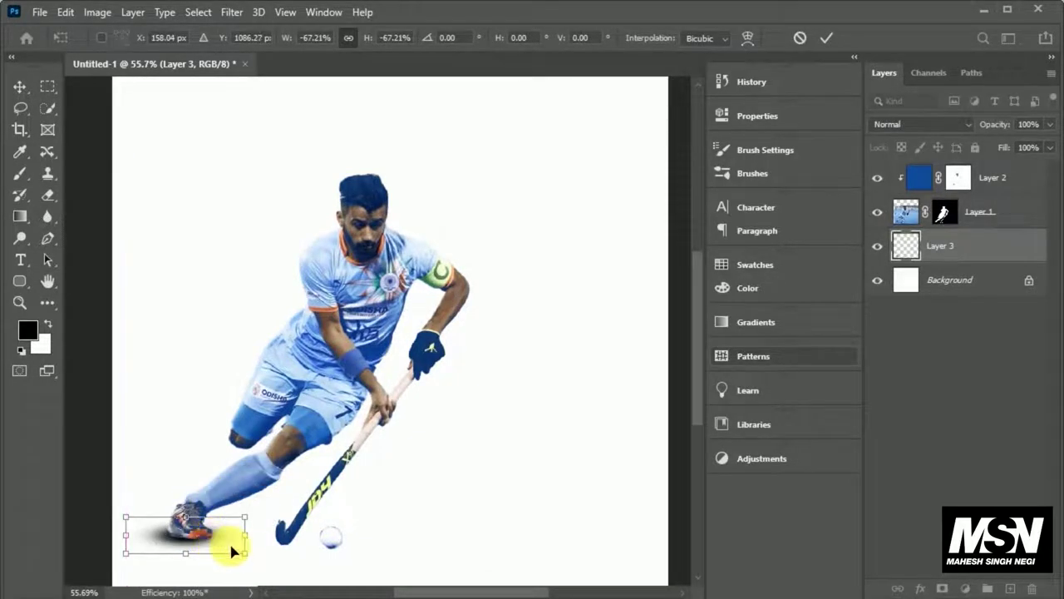
{"action": "left_click_drag", "start_coordinate": [126, 524], "coordinate": [193, 591]}
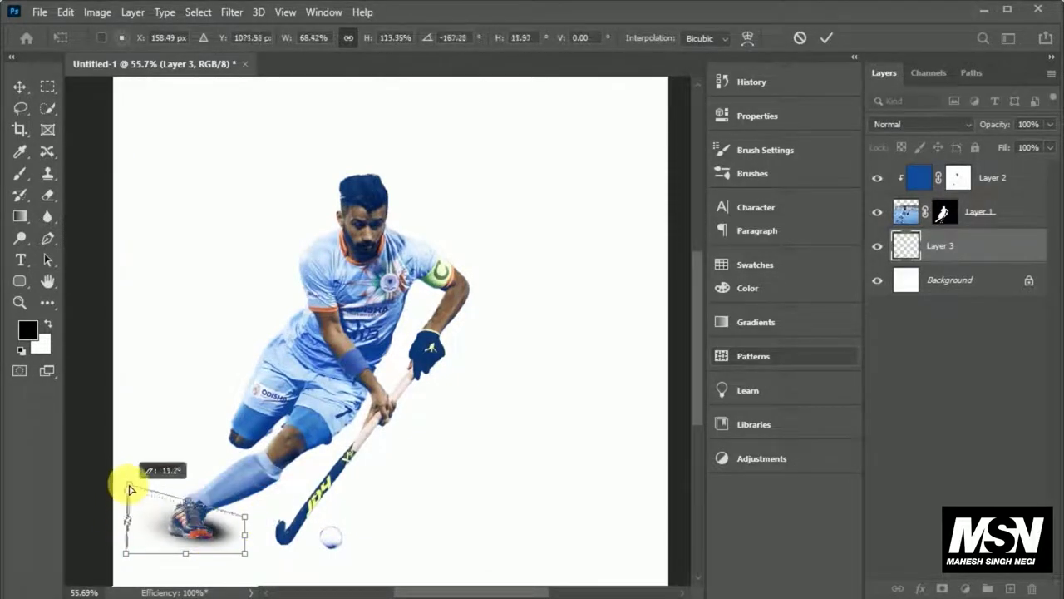
{"action": "left_click", "coordinate": [825, 37]}
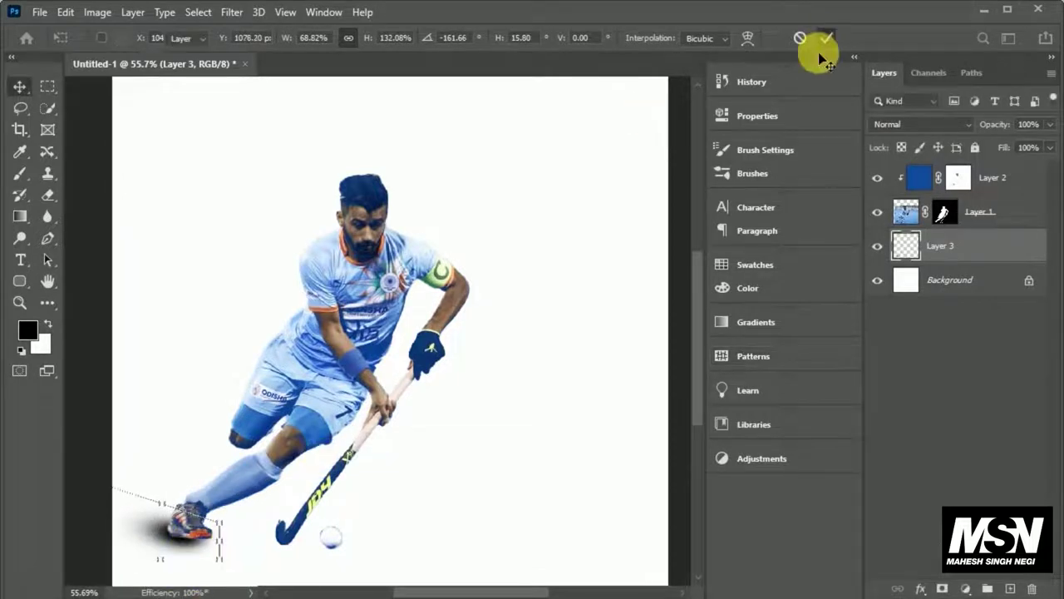
Nudge the shadow beneath the front foot and lower its opacity to 74%.
{"action": "left_click_drag", "start_coordinate": [164, 536], "coordinate": [174, 543]}
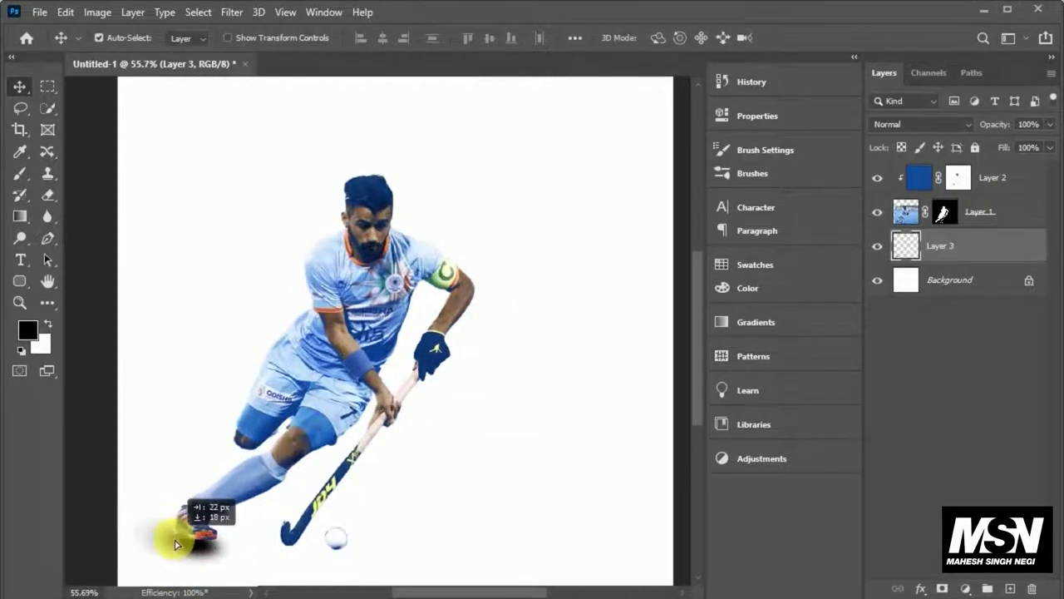
{"action": "key", "text": "ctrl+t"}
{"action": "left_click_drag", "start_coordinate": [107, 541], "coordinate": [230, 555]}
{"action": "left_click", "coordinate": [823, 39]}
{"action": "left_click_drag", "start_coordinate": [1010, 125], "coordinate": [1004, 133]}
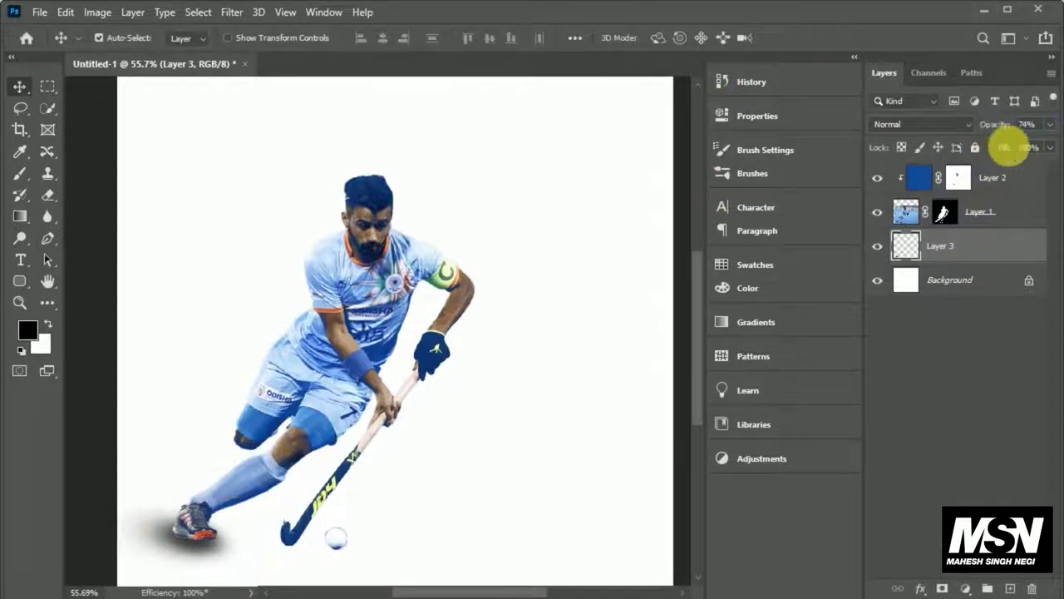
{"action": "scroll", "coordinate": [482, 337], "scroll_direction": "down", "scroll_amount": 2}
{"action": "scroll", "coordinate": [374, 427], "scroll_direction": "down", "scroll_amount": 1}
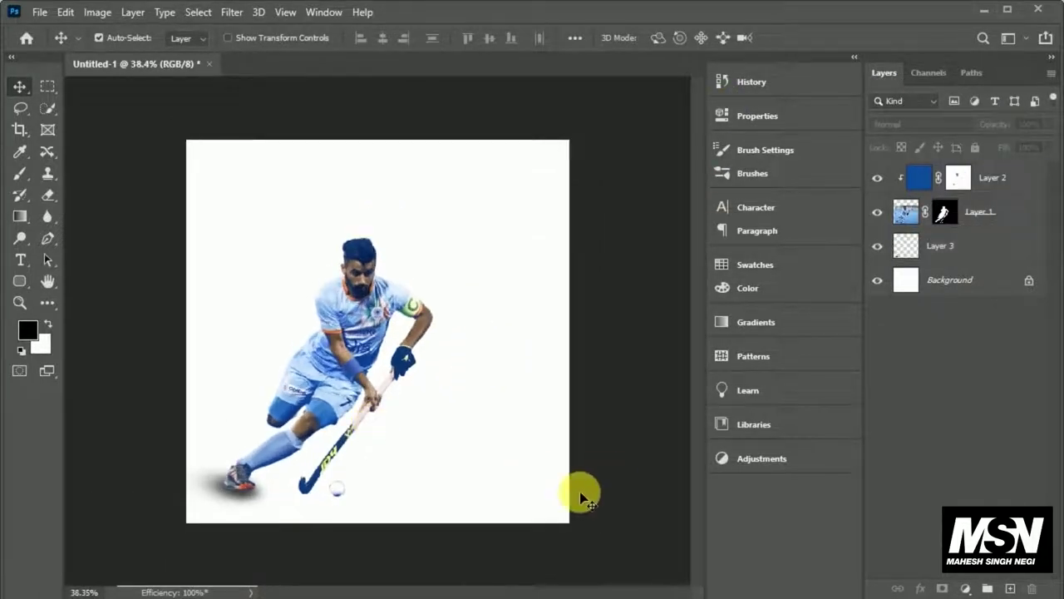
Paste the sky-and-grass image, enlarge it, and place it behind the player and shadow.
{"action": "key", "text": "alt+period"}
{"action": "key", "text": "ctrl+v"}
{"action": "left_click_drag", "start_coordinate": [463, 390], "coordinate": [464, 475]}
{"action": "key", "text": "ctrl+t"}
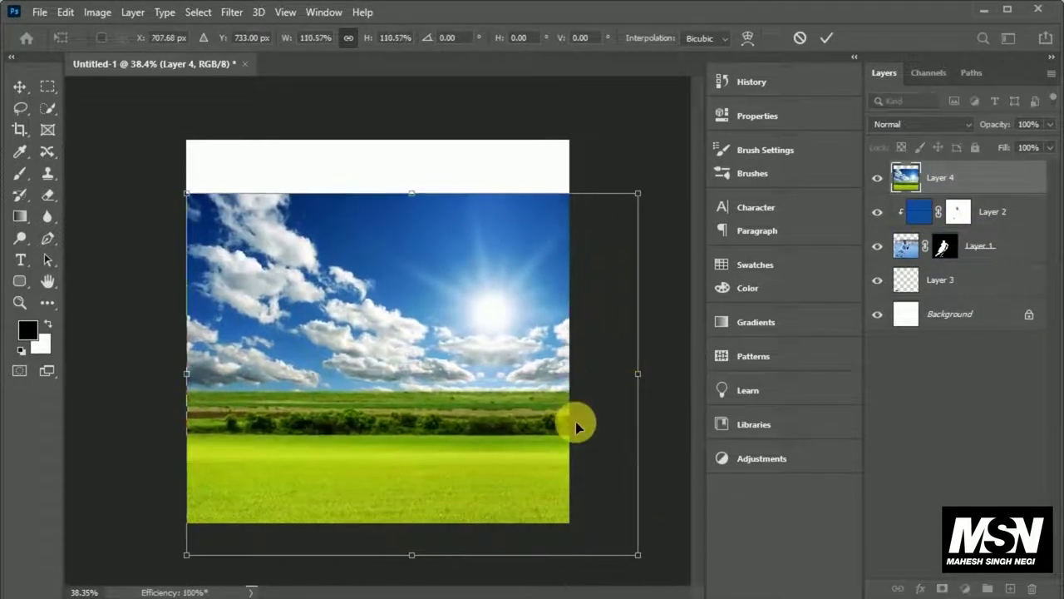
{"action": "left_click_drag", "start_coordinate": [593, 366], "coordinate": [610, 373]}
{"action": "key", "text": "Return"}
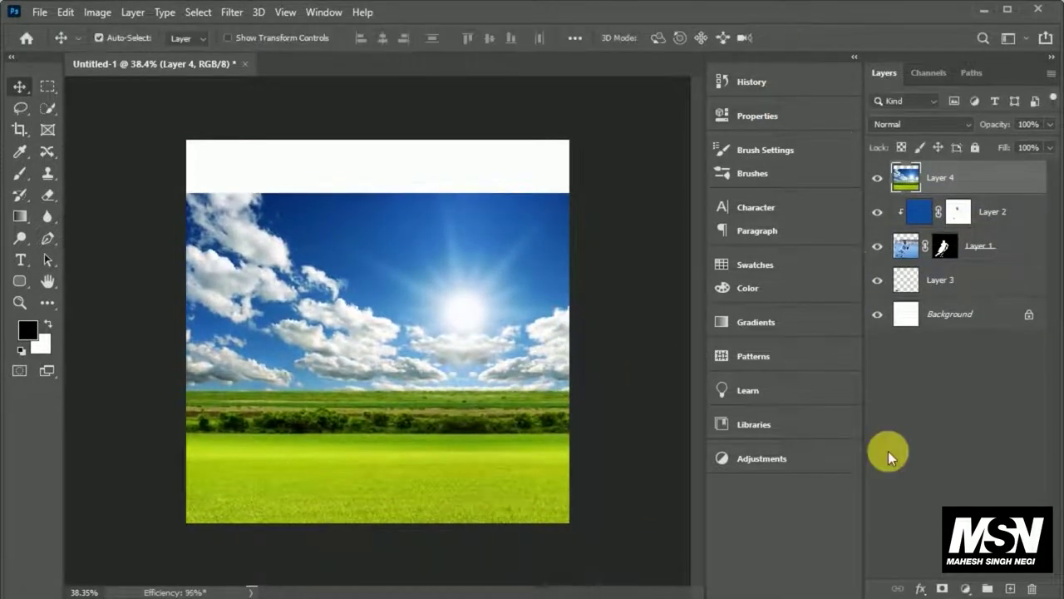
{"action": "left_click_drag", "start_coordinate": [954, 185], "coordinate": [954, 280]}
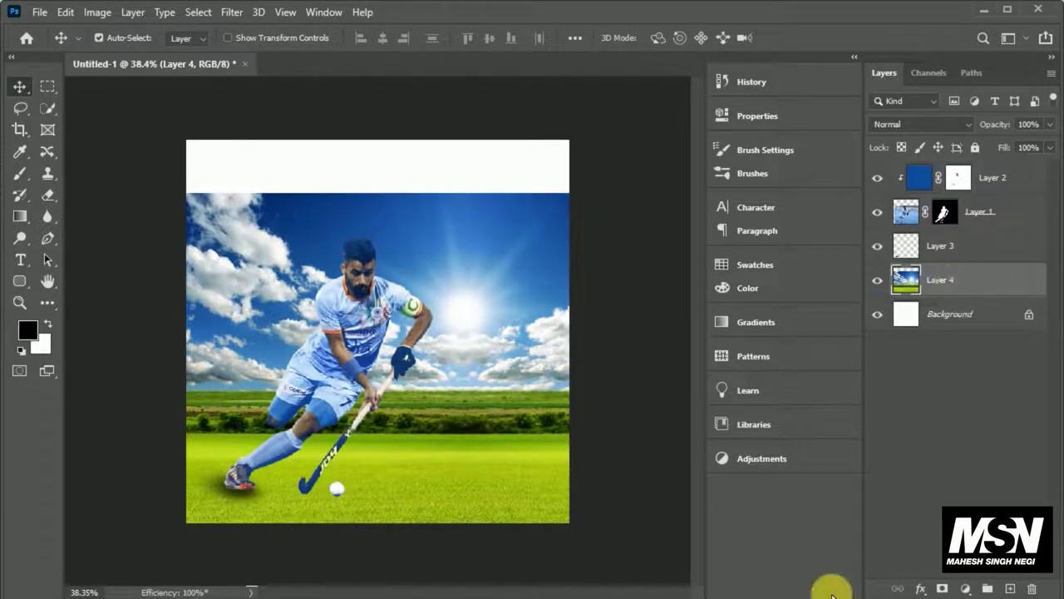
Mask the sky layer and paint out the sky along the horizon so grass fades to white.
{"action": "left_click", "coordinate": [942, 588]}
{"action": "left_click", "coordinate": [20, 173]}
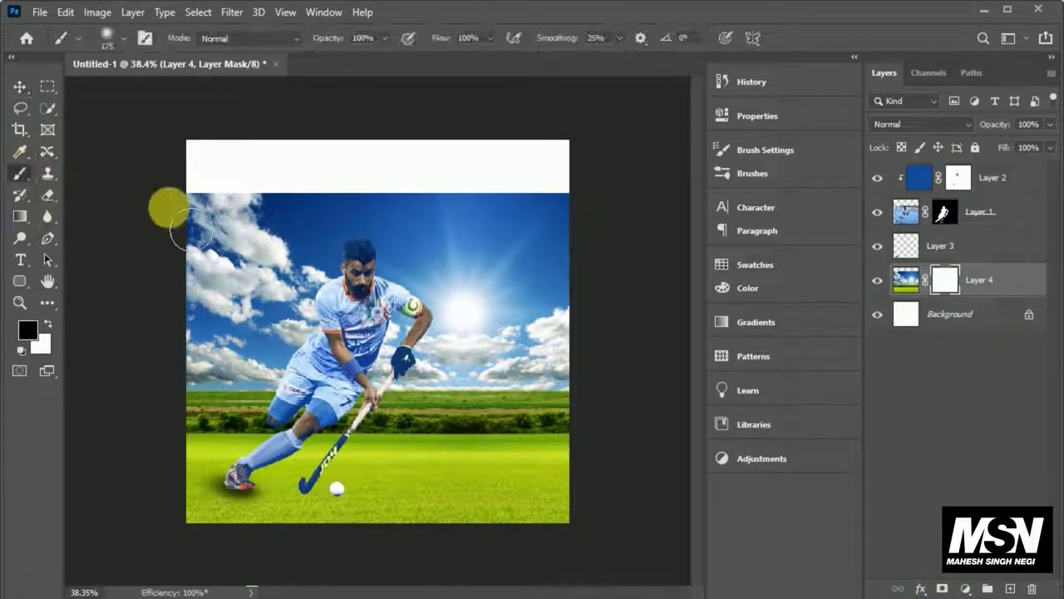
{"action": "mouse_move", "coordinate": [197, 231]}
{"action": "left_mouse_down"}
{"action": "mouse_move", "coordinate": [215, 325]}
{"action": "mouse_move", "coordinate": [380, 380]}
{"action": "mouse_move", "coordinate": [268, 357]}
{"action": "mouse_move", "coordinate": [602, 435]}
{"action": "mouse_move", "coordinate": [161, 427]}
{"action": "mouse_move", "coordinate": [617, 447]}
{"action": "left_mouse_up"}
{"action": "key", "text": "bracketleft"}
{"action": "key", "text": "bracketleft"}
{"action": "key", "text": "bracketleft"}
{"action": "key", "text": "bracketleft"}
{"action": "key", "text": "bracketleft"}
{"action": "key", "text": "v"}
{"action": "left_click", "coordinate": [955, 458]}
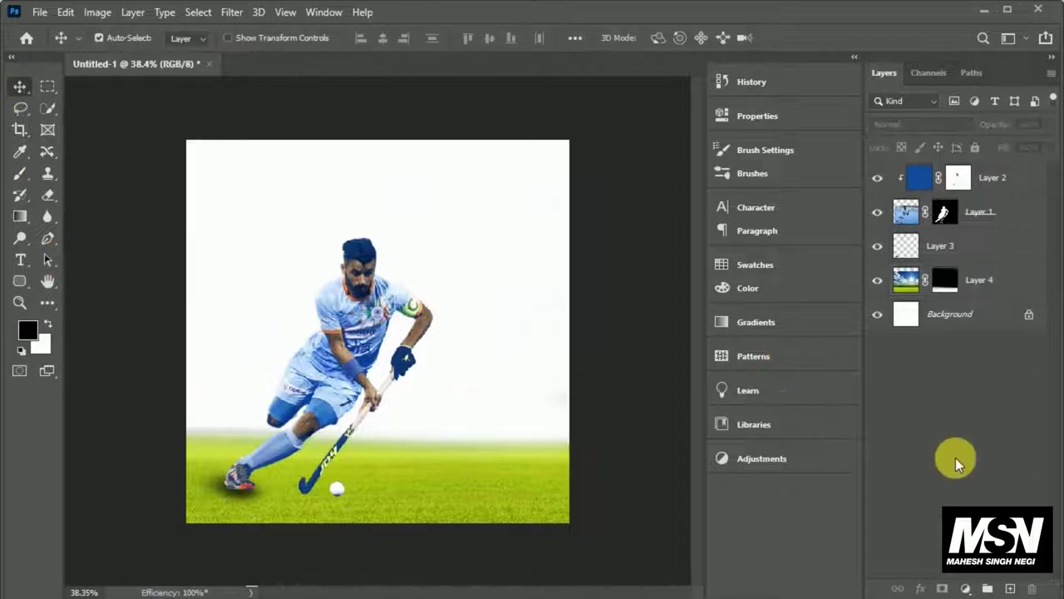
{"action": "left_click", "coordinate": [921, 287]}
{"action": "left_click", "coordinate": [966, 588]}
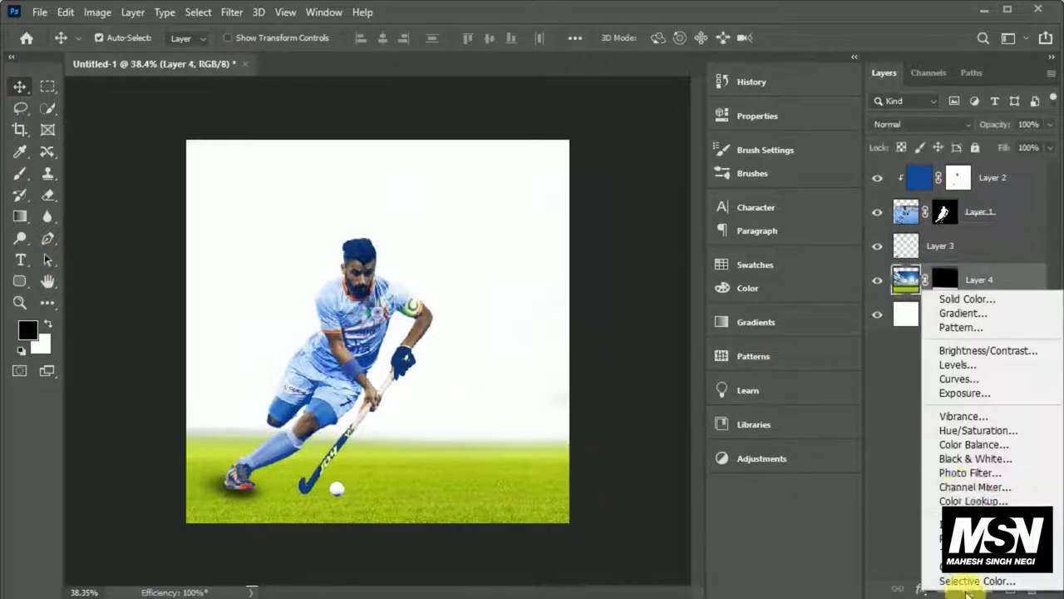
Add a Hue/Saturation adjustment clipped to the grass layer with Hue at +18.
{"action": "left_click", "coordinate": [987, 431]}
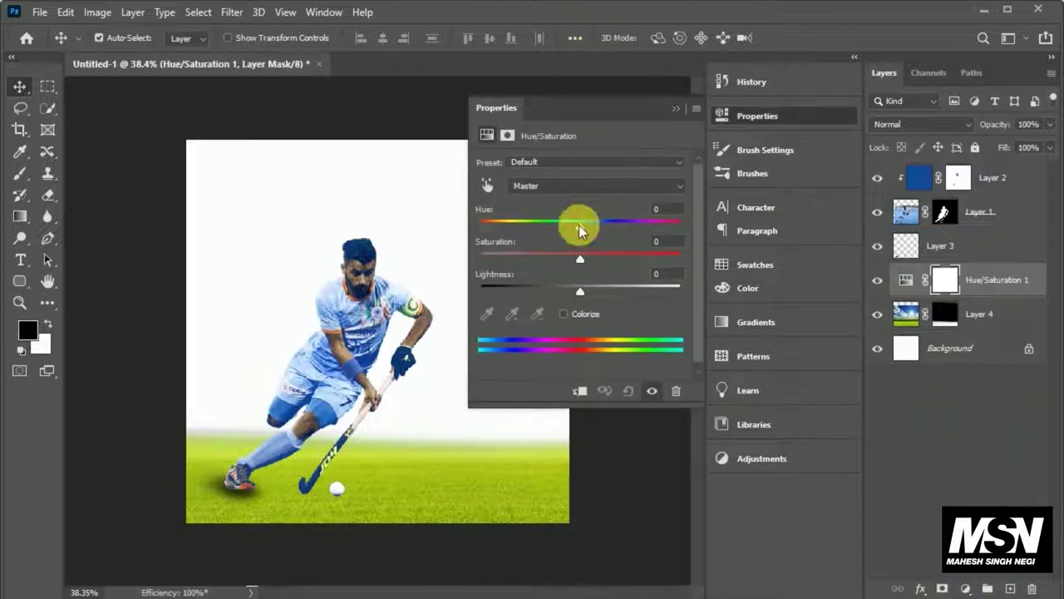
{"action": "left_click_drag", "start_coordinate": [582, 226], "coordinate": [599, 222]}
{"action": "left_click", "coordinate": [910, 293], "text": "alt"}
{"action": "left_click", "coordinate": [756, 116]}
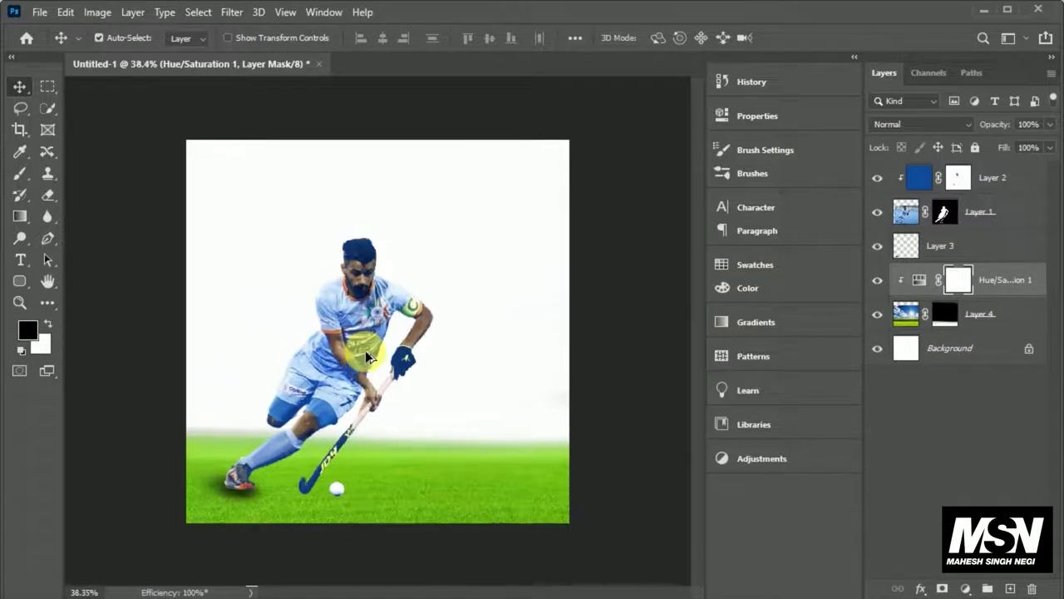
{"action": "scroll", "coordinate": [341, 424], "scroll_direction": "up", "scroll_amount": 1}
{"action": "scroll", "coordinate": [341, 425], "scroll_direction": "down", "scroll_amount": 1}
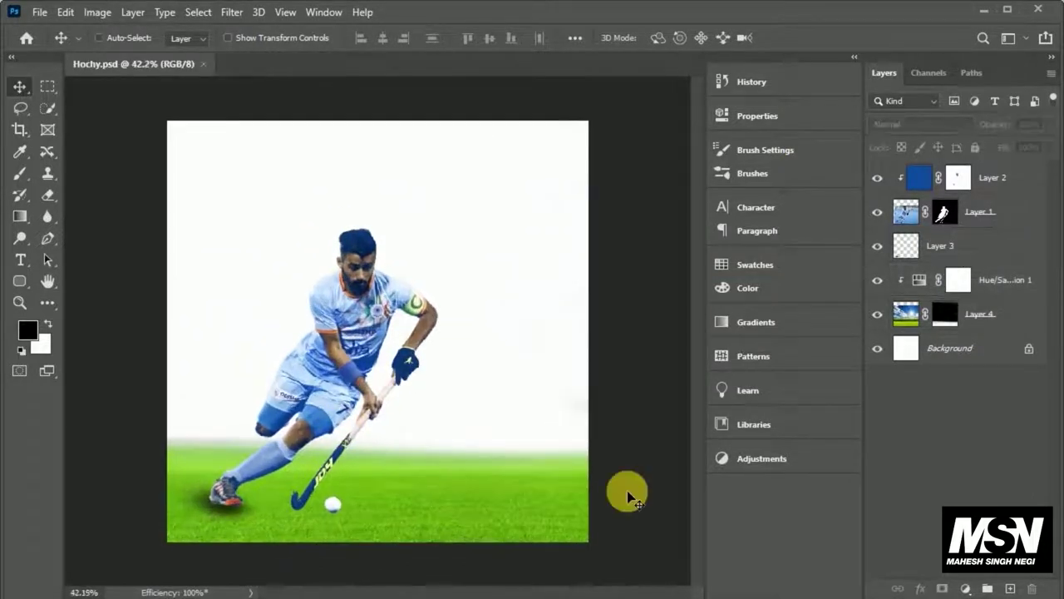
{"action": "key", "text": "ctrl+v"}
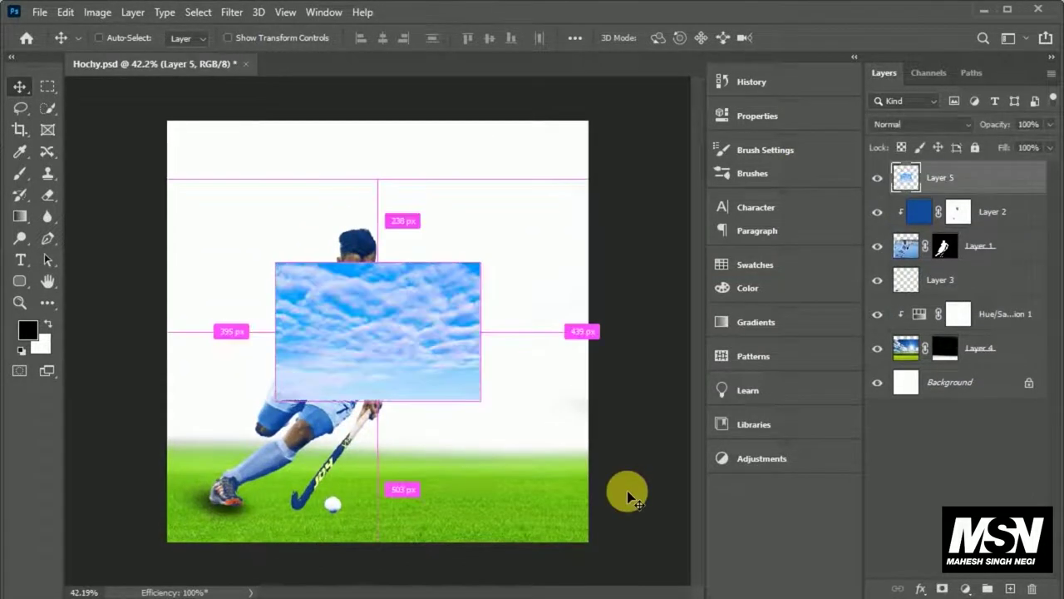
Scale the clouds image to cover the canvas and move it below the grass layer.
{"action": "key", "text": "ctrl+t"}
{"action": "mouse_move", "coordinate": [508, 349]}
{"action": "left_mouse_down"}
{"action": "mouse_move", "coordinate": [408, 329]}
{"action": "mouse_move", "coordinate": [608, 368]}
{"action": "left_mouse_up"}
{"action": "left_click", "coordinate": [820, 41]}
{"action": "mouse_move", "coordinate": [939, 177]}
{"action": "left_mouse_down"}
{"action": "mouse_move", "coordinate": [950, 356]}
{"action": "mouse_move", "coordinate": [964, 370]}
{"action": "left_mouse_up"}
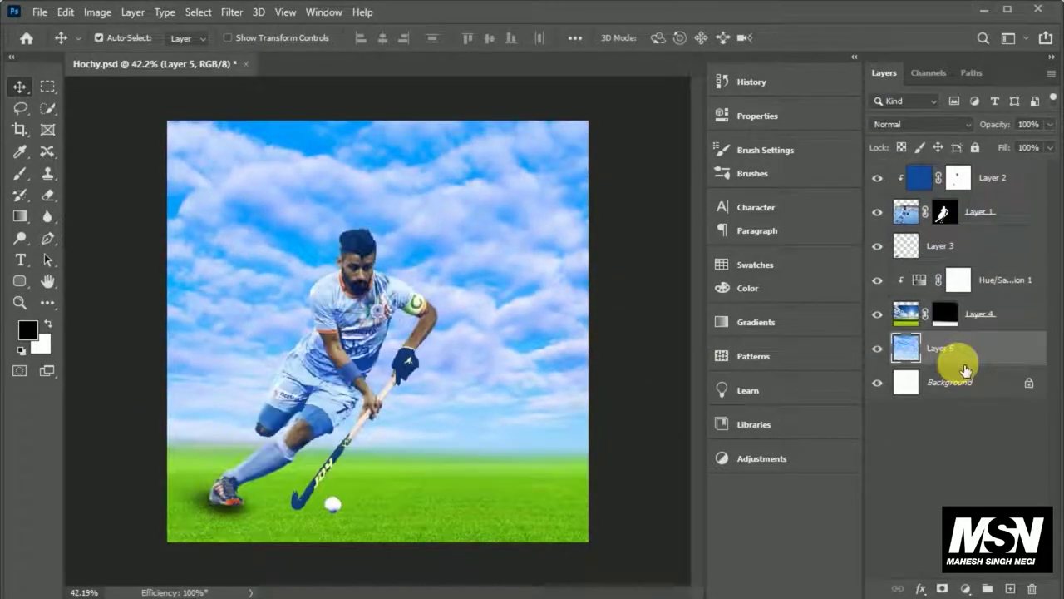
Add a Hue/Saturation adjustment clipped to the clouds and shift the sky's hue slightly.
{"action": "left_click", "coordinate": [964, 587]}
{"action": "left_click", "coordinate": [967, 431]}
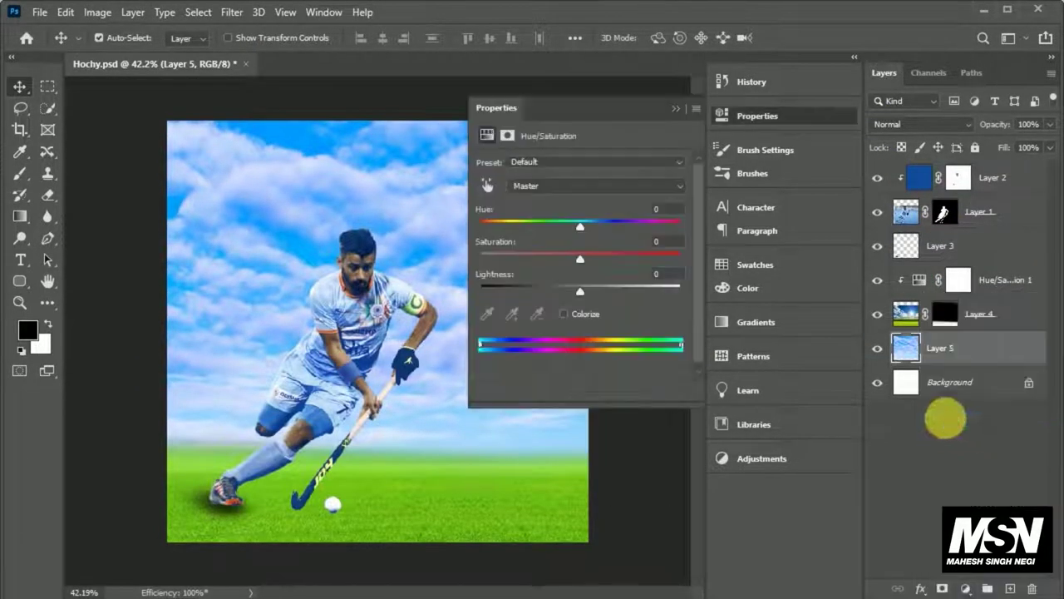
{"action": "left_click", "coordinate": [921, 366], "text": "alt"}
{"action": "left_click_drag", "start_coordinate": [580, 226], "coordinate": [627, 264]}
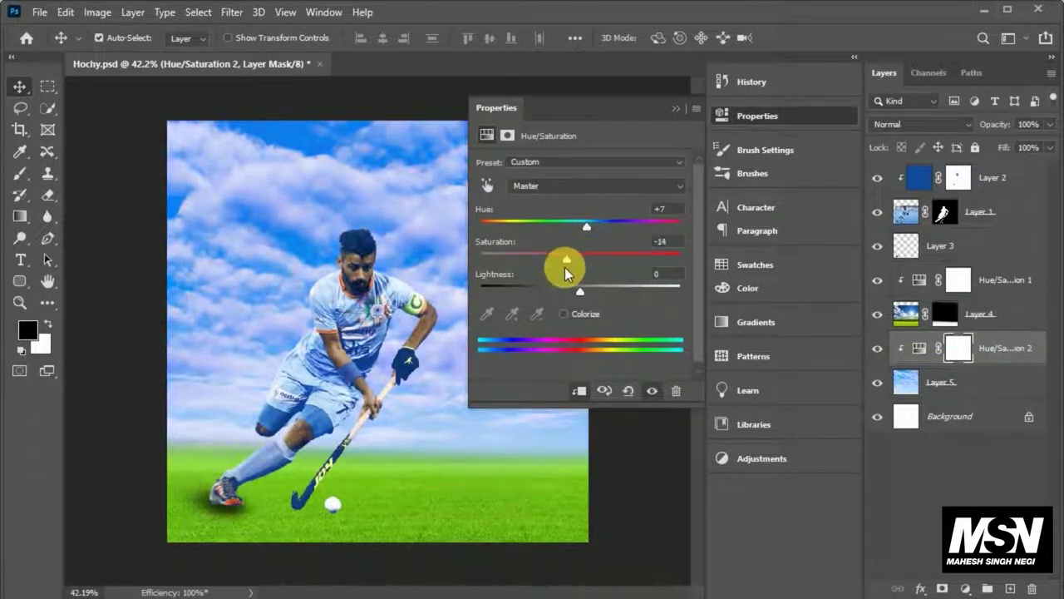
Raise the grass Hue/Saturation adjustment to +117, turning the field turquoise.
{"action": "left_click", "coordinate": [803, 123]}
{"action": "left_click", "coordinate": [914, 278]}
{"action": "left_click_drag", "start_coordinate": [580, 226], "coordinate": [656, 226]}
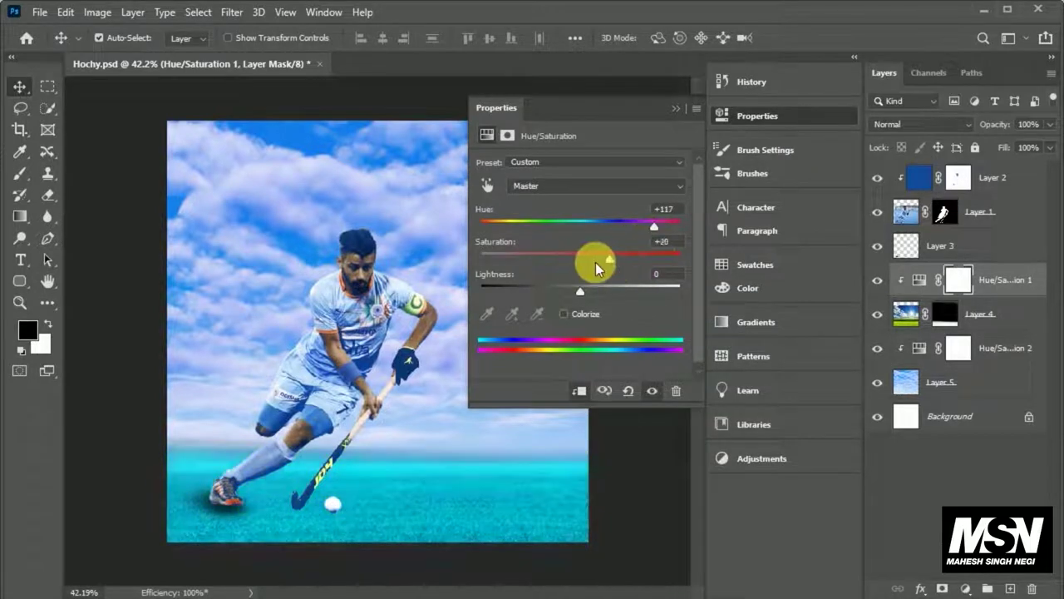
{"action": "left_click", "coordinate": [755, 116]}
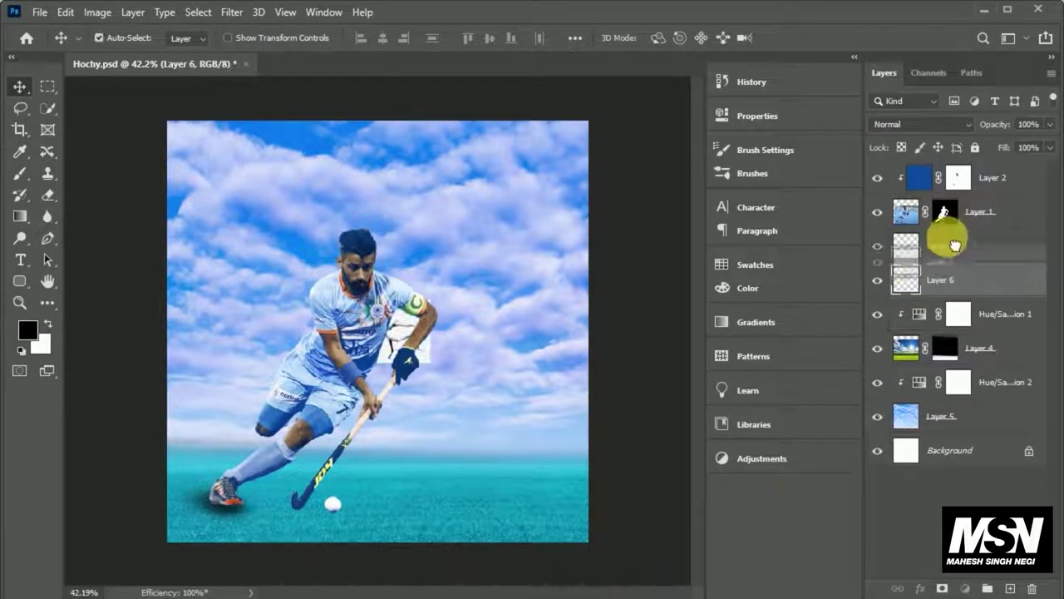
Paste the cracked-ground image onto the grass in Linear Burn mode with Fill at 60%.
{"action": "left_click", "coordinate": [945, 179]}
{"action": "key", "text": "ctrl+v"}
{"action": "left_click_drag", "start_coordinate": [394, 352], "coordinate": [378, 505]}
{"action": "left_click", "coordinate": [919, 124]}
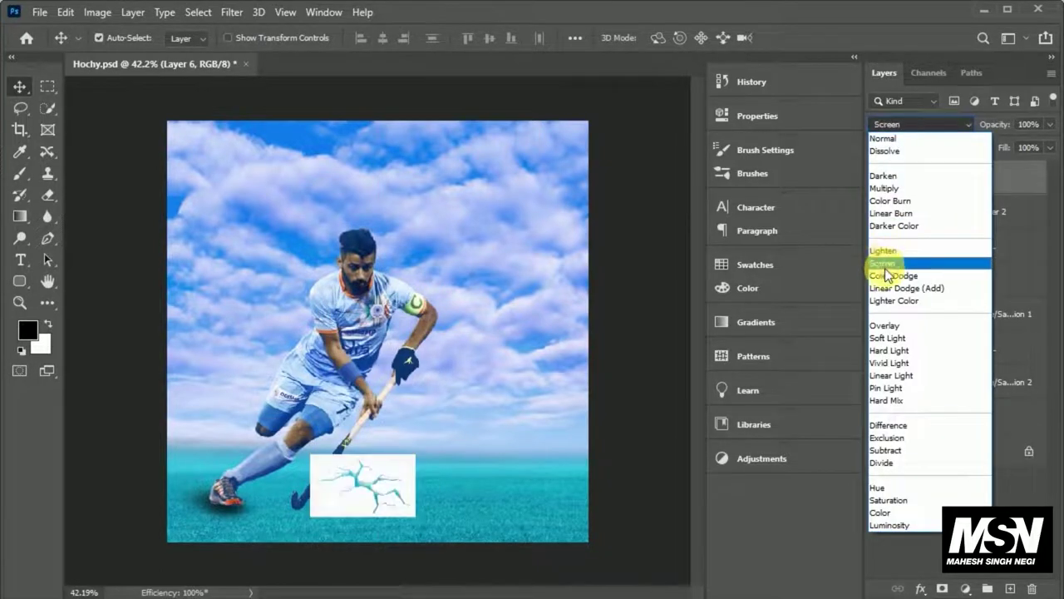
{"action": "left_click", "coordinate": [888, 213]}
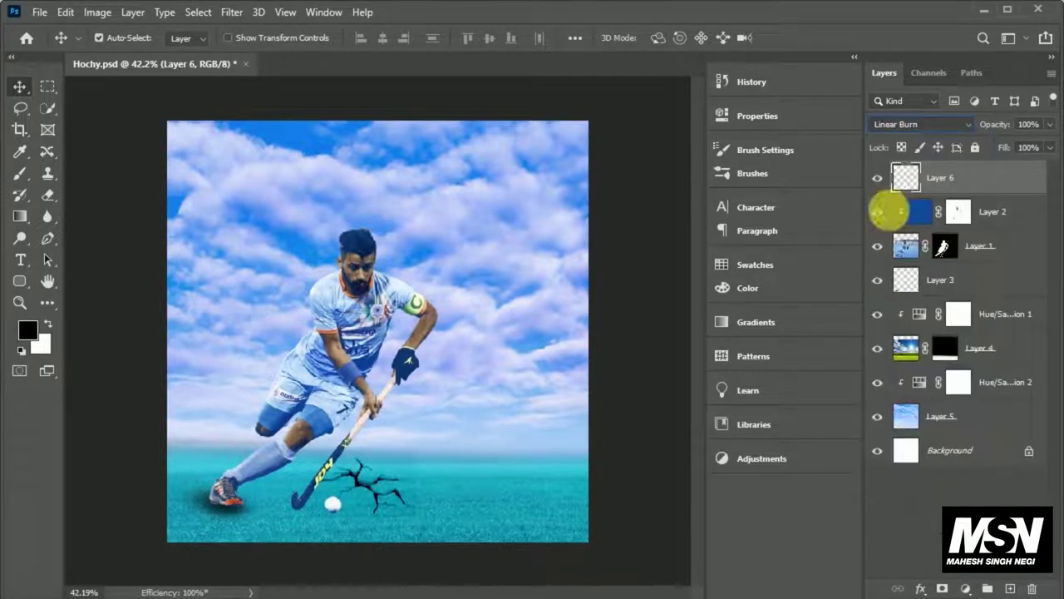
{"action": "left_click", "coordinate": [1008, 129]}
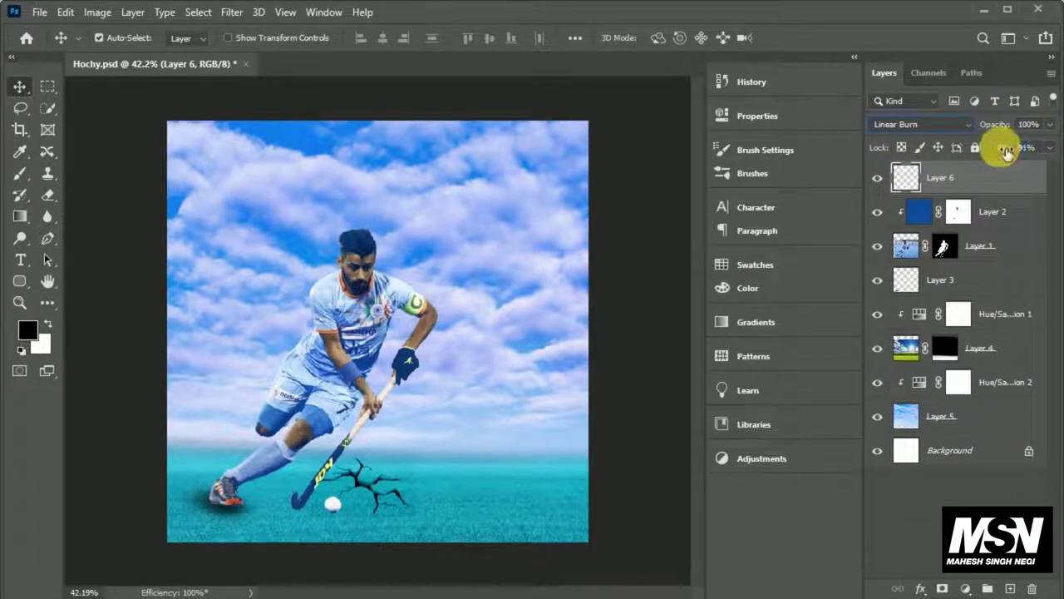
{"action": "mouse_move", "coordinate": [1005, 149]}
{"action": "left_mouse_down"}
{"action": "mouse_move", "coordinate": [991, 154]}
{"action": "mouse_move", "coordinate": [960, 348]}
{"action": "mouse_move", "coordinate": [939, 268]}
{"action": "left_mouse_up"}
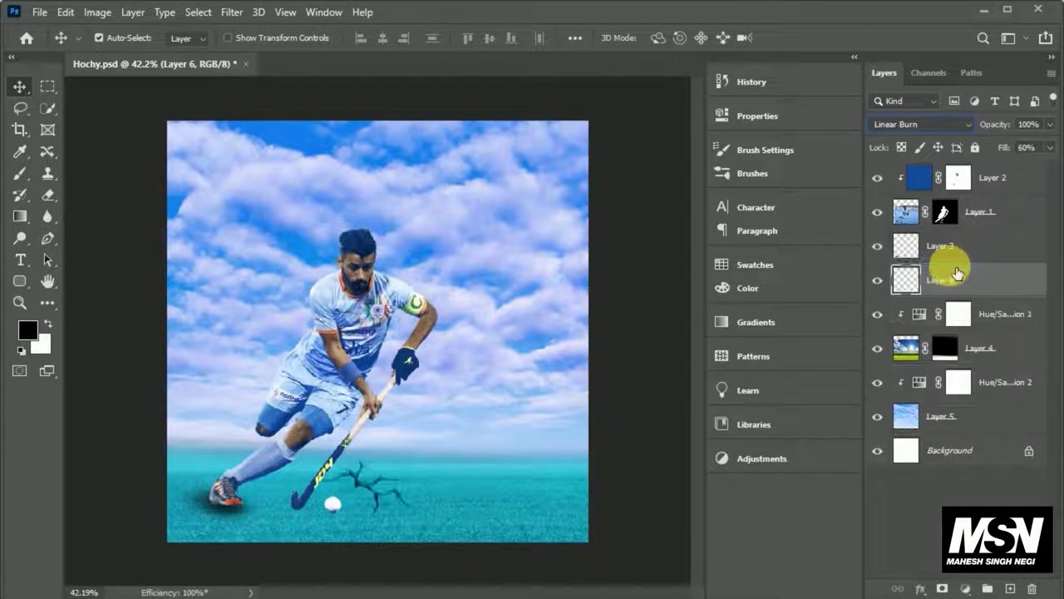
Shrink the crack to 29.91% beside the stick blade and set its opacity to 66%.
{"action": "key", "text": "ctrl+t"}
{"action": "mouse_move", "coordinate": [427, 496]}
{"action": "left_mouse_down"}
{"action": "mouse_move", "coordinate": [342, 518]}
{"action": "mouse_move", "coordinate": [226, 487]}
{"action": "mouse_move", "coordinate": [177, 505]}
{"action": "mouse_move", "coordinate": [307, 520]}
{"action": "left_mouse_up"}
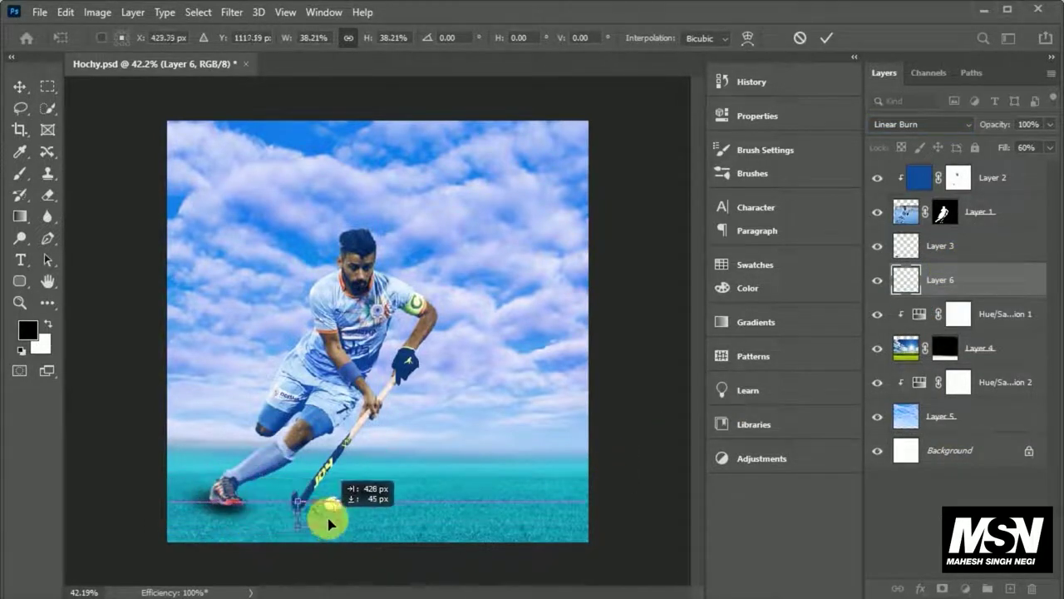
{"action": "scroll", "coordinate": [315, 525], "scroll_direction": "up", "scroll_amount": 3}
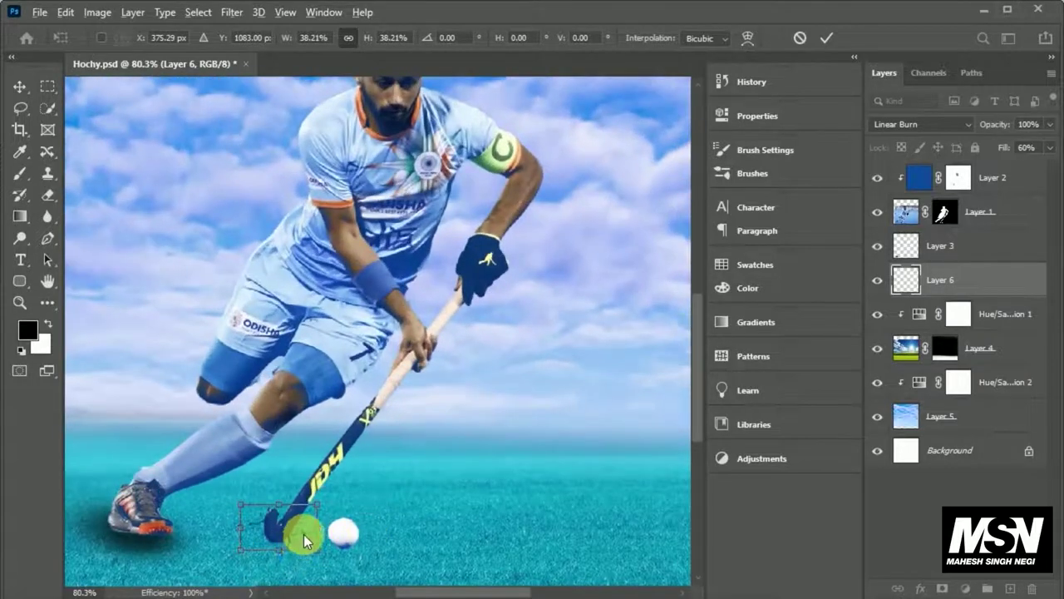
{"action": "mouse_move", "coordinate": [305, 541]}
{"action": "left_mouse_down"}
{"action": "mouse_move", "coordinate": [293, 553]}
{"action": "mouse_move", "coordinate": [322, 549]}
{"action": "left_mouse_up"}
{"action": "key", "text": "Return"}
{"action": "mouse_move", "coordinate": [1004, 123]}
{"action": "left_mouse_down"}
{"action": "mouse_move", "coordinate": [977, 125]}
{"action": "mouse_move", "coordinate": [1011, 155]}
{"action": "mouse_move", "coordinate": [1022, 150]}
{"action": "left_mouse_up"}
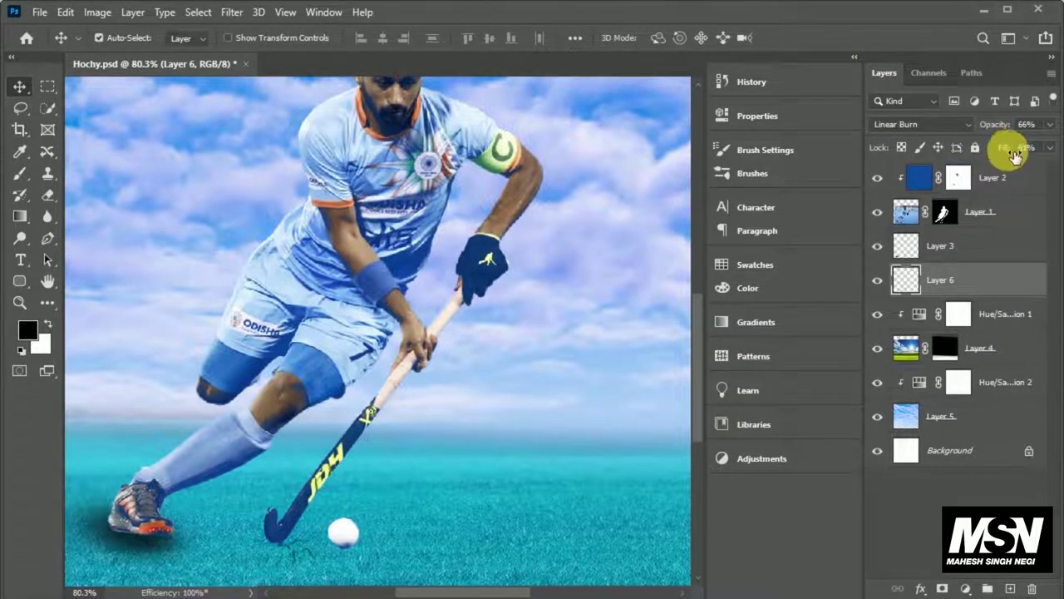
{"action": "scroll", "coordinate": [444, 322], "scroll_direction": "down", "scroll_amount": 5}
{"action": "scroll", "coordinate": [445, 322], "scroll_direction": "down", "scroll_amount": 2}
{"action": "left_click", "coordinate": [589, 446]}
{"action": "scroll", "coordinate": [380, 427], "scroll_direction": "up", "scroll_amount": 1}
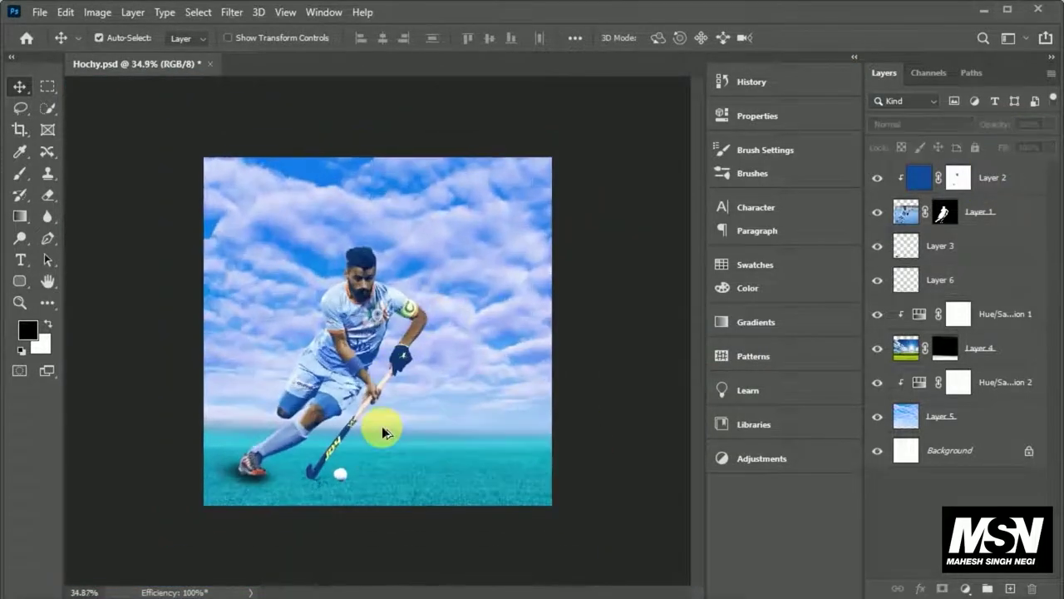
Create a new layer above Layer 2 and fill it with a chosen blue colour.
{"action": "scroll", "coordinate": [384, 432], "scroll_direction": "up", "scroll_amount": 2}
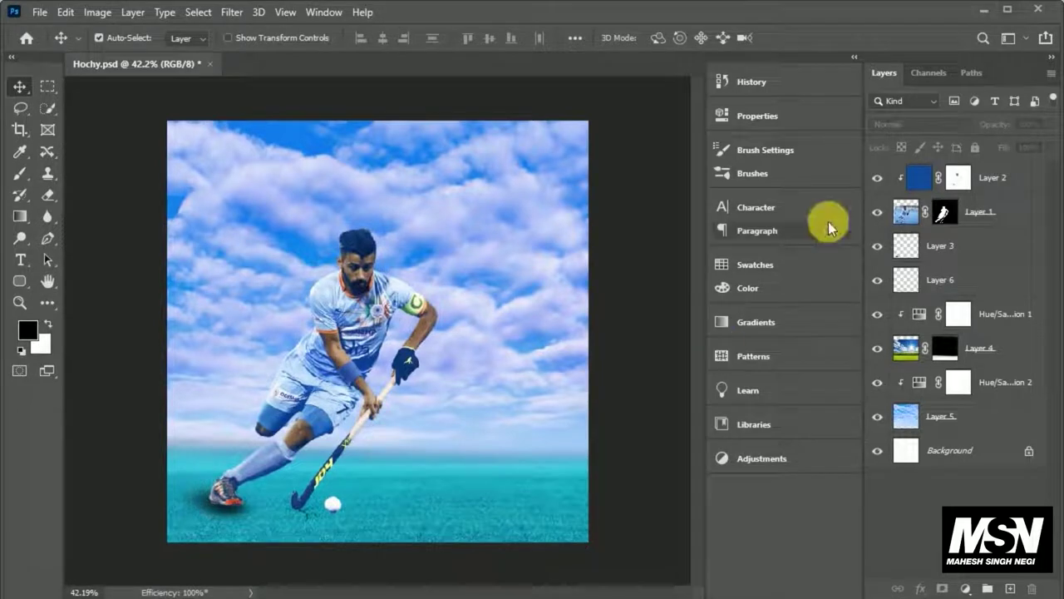
{"action": "left_click", "coordinate": [962, 177]}
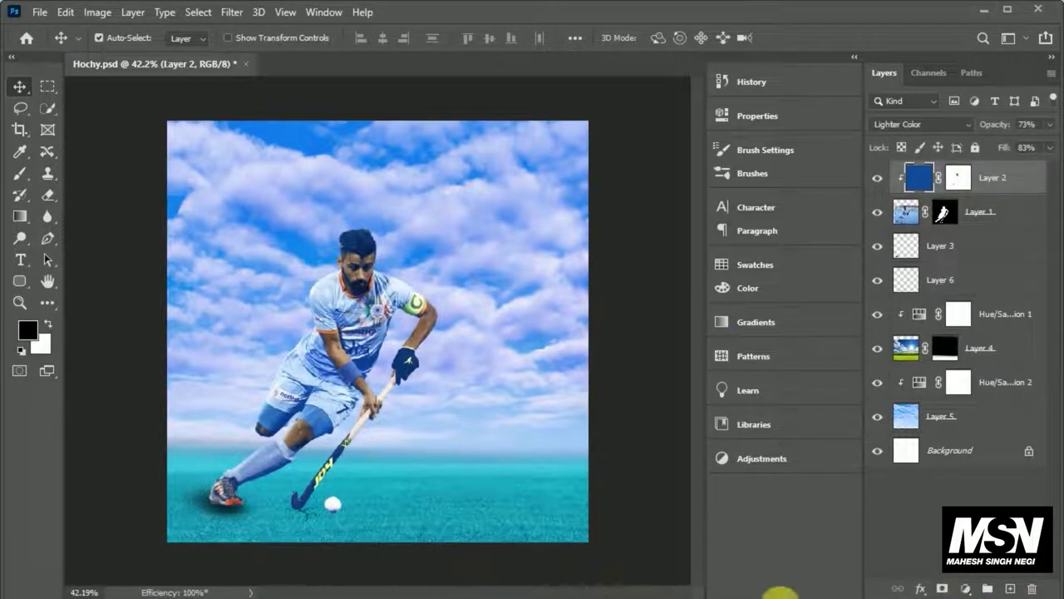
{"action": "left_click", "coordinate": [988, 588]}
{"action": "left_click", "coordinate": [39, 350]}
{"action": "left_click", "coordinate": [623, 244]}
{"action": "left_click", "coordinate": [784, 222]}
{"action": "key", "text": "ctrl+BackSpace"}
Preview Hue and Saturation blend modes, then set the blue layer to Soft Light.
{"action": "left_click", "coordinate": [921, 124]}
{"action": "key", "text": "Down"}
{"action": "key", "text": "Down"}
{"action": "key", "text": "Down"}
{"action": "key", "text": "Down"}
{"action": "key", "text": "Down"}
{"action": "key", "text": "Down"}
{"action": "key", "text": "Down"}
{"action": "key", "text": "Down"}
{"action": "key", "text": "Down"}
{"action": "key", "text": "Down"}
{"action": "key", "text": "Down"}
{"action": "key", "text": "Down"}
{"action": "key", "text": "Down"}
{"action": "key", "text": "Down"}
{"action": "key", "text": "Down"}
{"action": "key", "text": "Down"}
{"action": "key", "text": "Down"}
{"action": "key", "text": "Down"}
{"action": "key", "text": "Down"}
{"action": "key", "text": "Down"}
{"action": "key", "text": "Down"}
{"action": "key", "text": "Down"}
{"action": "key", "text": "Down"}
{"action": "key", "text": "Down"}
{"action": "key", "text": "Down"}
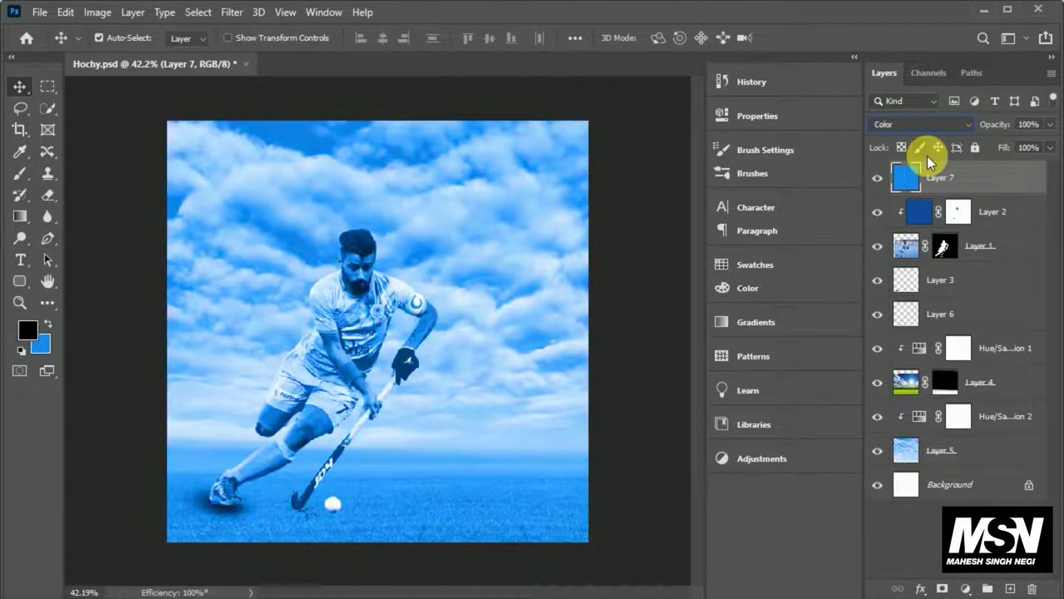
{"action": "key", "text": "Up"}
{"action": "key", "text": "Up"}
{"action": "key", "text": "Up"}
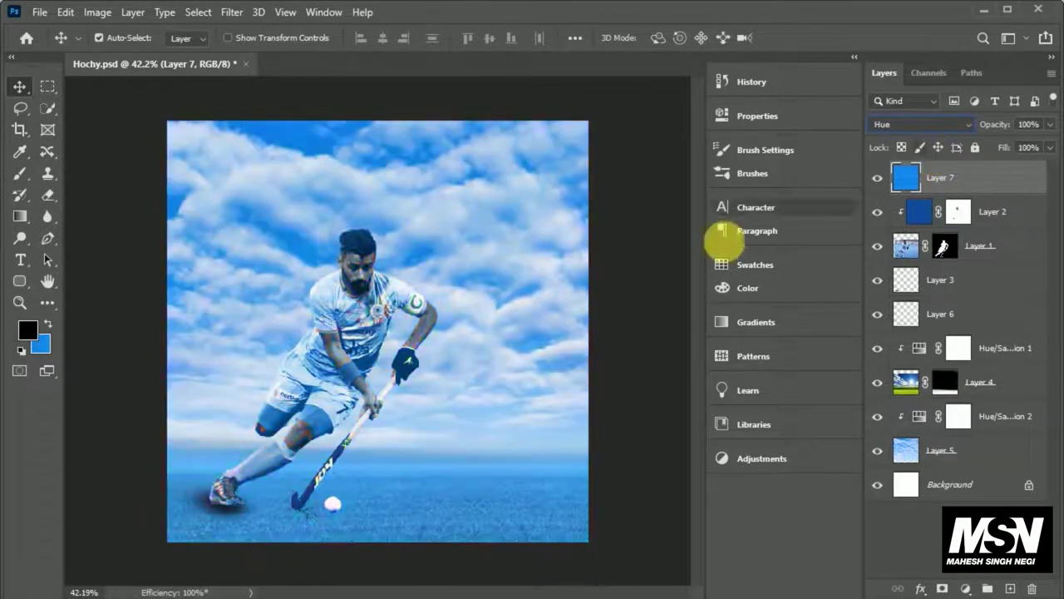
{"action": "key", "text": "Down"}
{"action": "key", "text": "Down"}
{"action": "key", "text": "Down"}
{"action": "key", "text": "Up"}
{"action": "key", "text": "Up"}
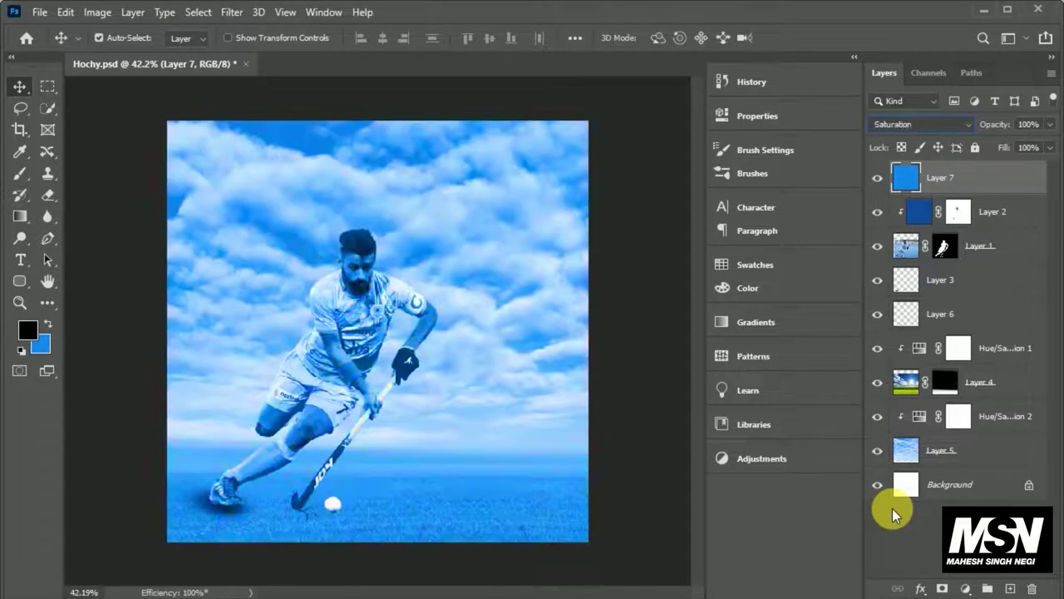
{"action": "key", "text": "Up"}
{"action": "key", "text": "Up"}
{"action": "key", "text": "Up"}
{"action": "key", "text": "Up"}
{"action": "key", "text": "Up"}
{"action": "key", "text": "Up"}
{"action": "key", "text": "Up"}
{"action": "key", "text": "Up"}
{"action": "key", "text": "Up"}
{"action": "key", "text": "Up"}
{"action": "key", "text": "Up"}
{"action": "key", "text": "Up"}
{"action": "key", "text": "Up"}
{"action": "key", "text": "Up"}
{"action": "key", "text": "Up"}
{"action": "key", "text": "Up"}
{"action": "key", "text": "Up"}
{"action": "key", "text": "Up"}
{"action": "key", "text": "Up"}
{"action": "key", "text": "Up"}
{"action": "key", "text": "Up"}
{"action": "key", "text": "Up"}
{"action": "key", "text": "Up"}
{"action": "key", "text": "Up"}
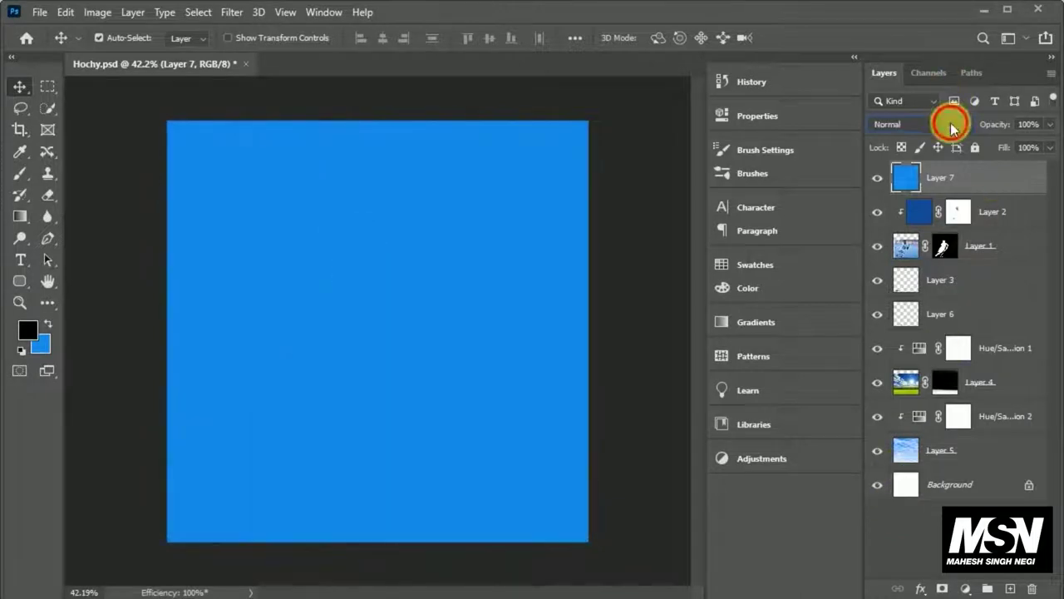
{"action": "left_click", "coordinate": [950, 123]}
{"action": "left_click", "coordinate": [896, 338]}
Check the layer stack, ending with the blue Soft Light layer selected.
{"action": "left_click", "coordinate": [956, 177]}
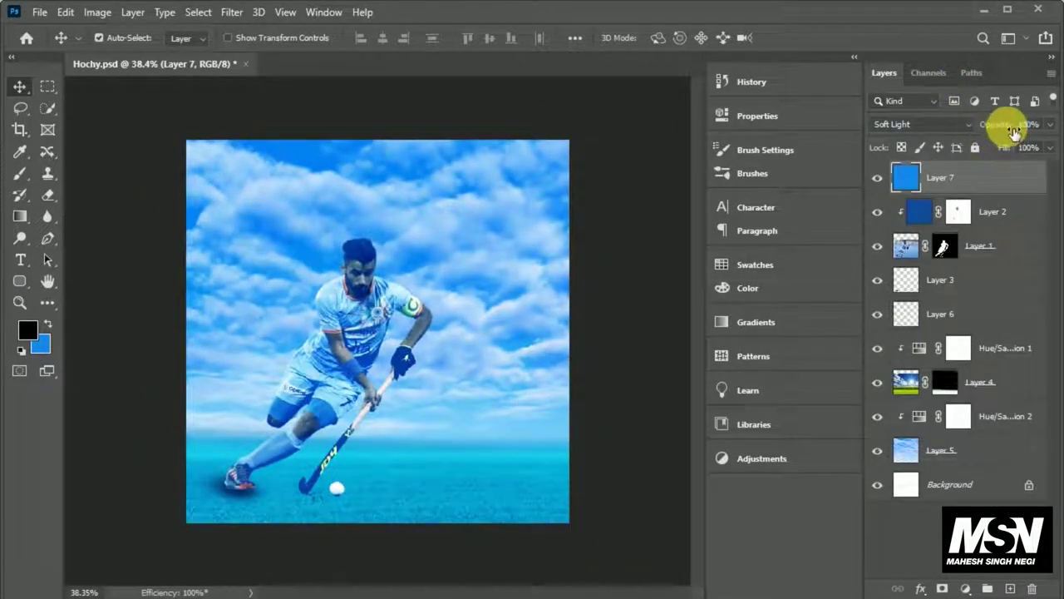
{"action": "left_click", "coordinate": [646, 357]}
{"action": "scroll", "coordinate": [349, 380], "scroll_direction": "up", "scroll_amount": 1}
{"action": "scroll", "coordinate": [377, 331], "scroll_direction": "up", "scroll_amount": 1}
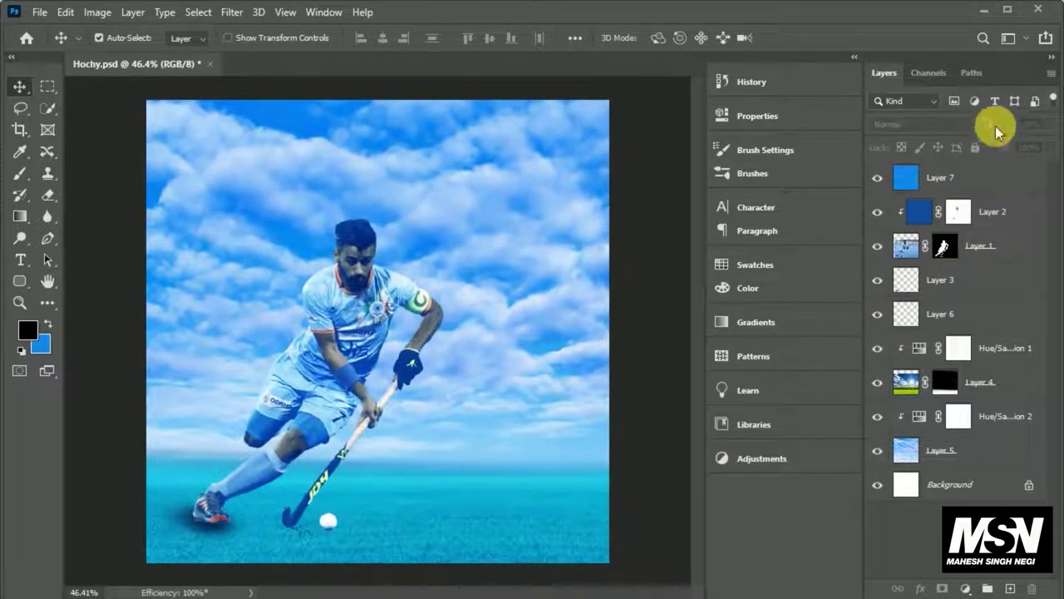
{"action": "left_click", "coordinate": [960, 282]}
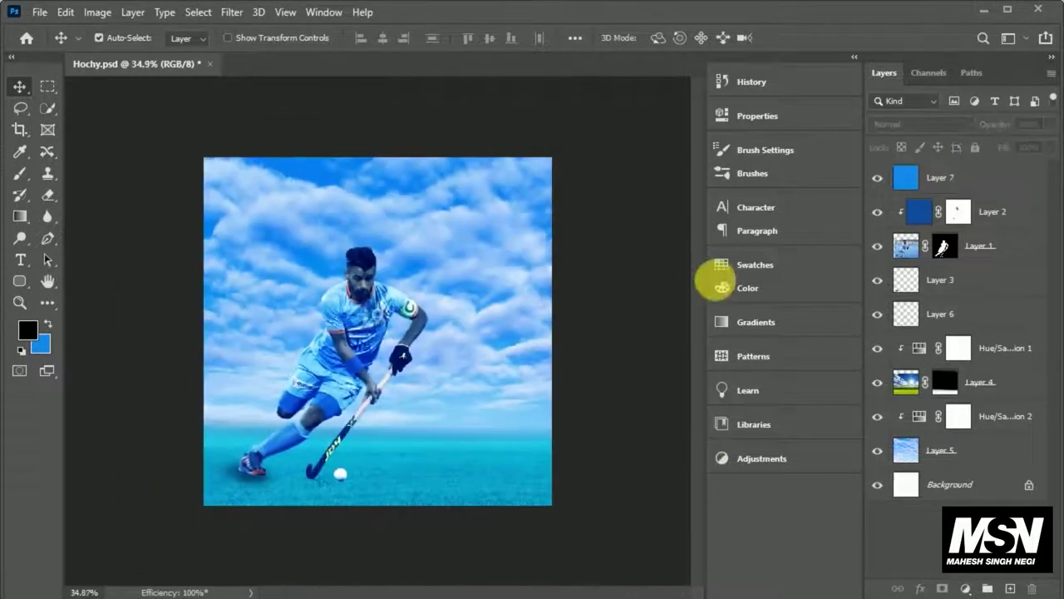
{"action": "left_click", "coordinate": [940, 177]}
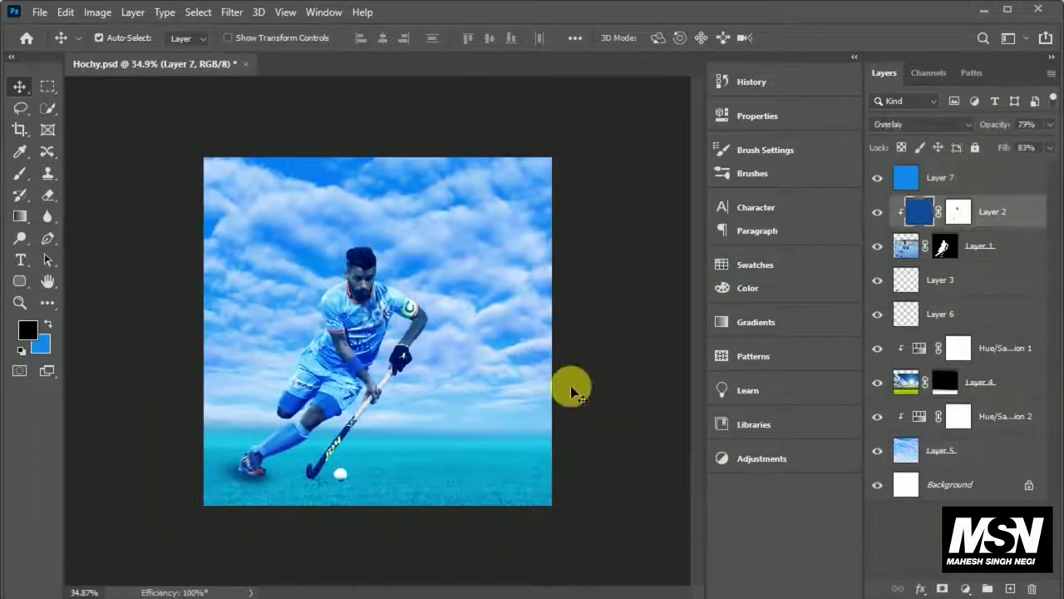
Paste a second clouds image, scale it over the whole canvas, and move it below the blue layer.
{"action": "key", "text": "ctrl+v"}
{"action": "key", "text": "ctrl+t"}
{"action": "mouse_move", "coordinate": [316, 332]}
{"action": "left_mouse_down"}
{"action": "mouse_move", "coordinate": [543, 404]}
{"action": "mouse_move", "coordinate": [415, 311]}
{"action": "left_mouse_up"}
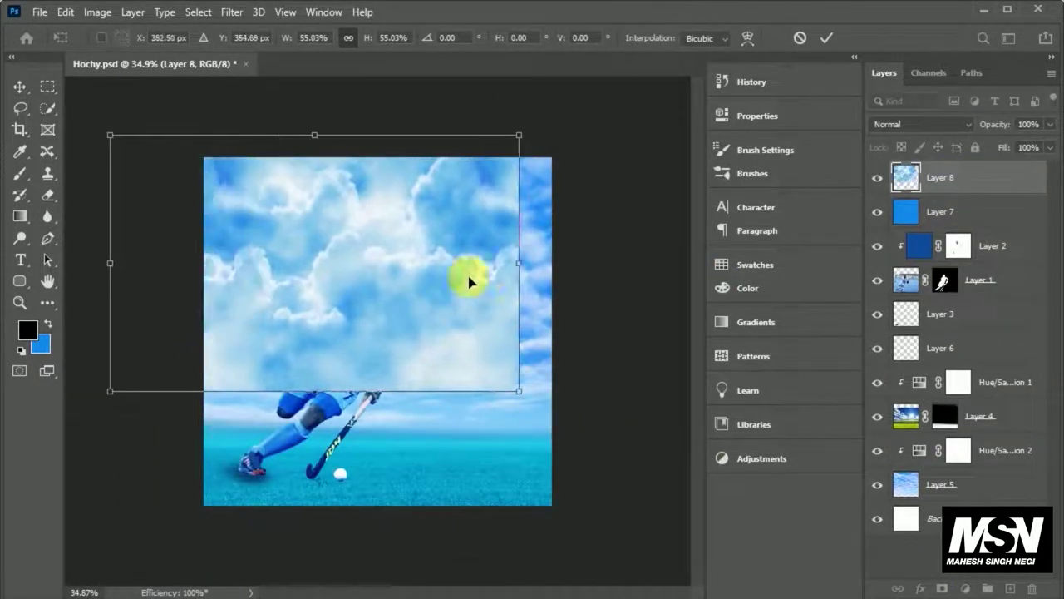
{"action": "left_click_drag", "start_coordinate": [517, 313], "coordinate": [694, 314]}
{"action": "left_click_drag", "start_coordinate": [596, 301], "coordinate": [585, 378]}
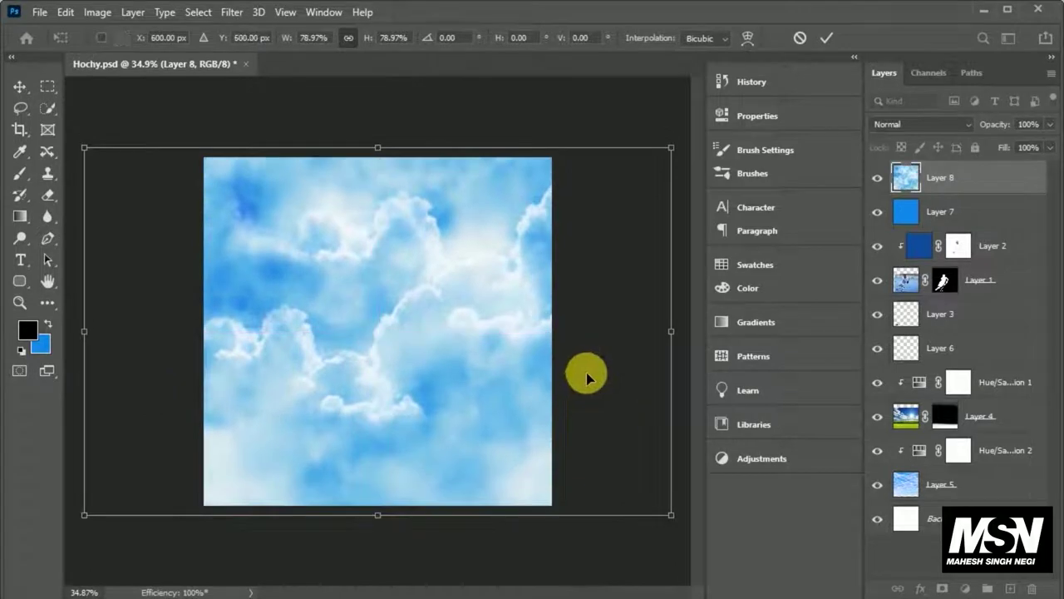
{"action": "left_click", "coordinate": [825, 38]}
{"action": "left_click_drag", "start_coordinate": [914, 177], "coordinate": [955, 221]}
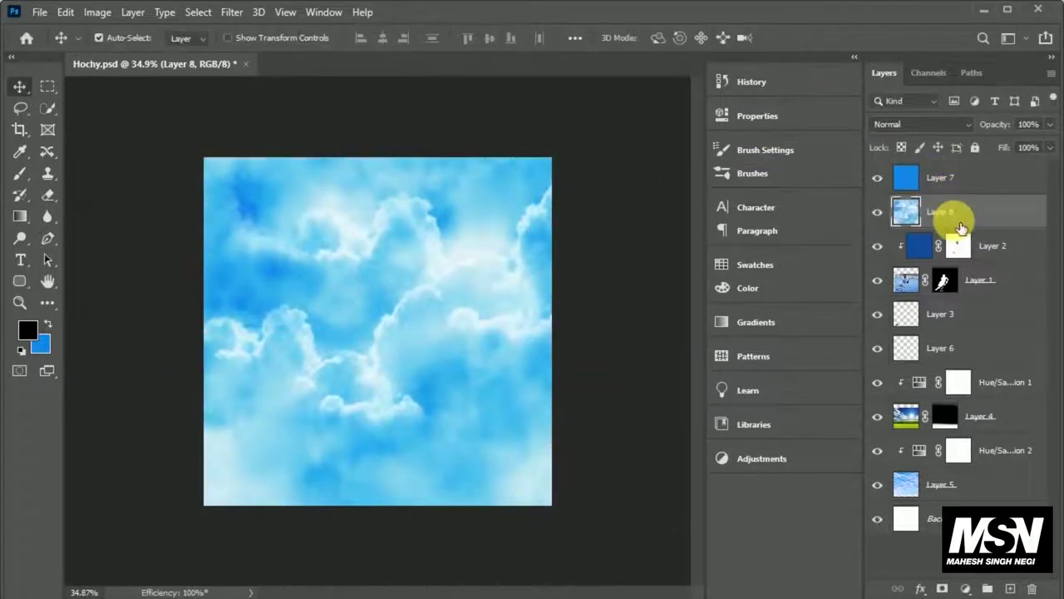
Set Layer 8's clouds to Linear Burn at 39% opacity and 56% fill.
{"action": "left_click", "coordinate": [909, 124]}
{"action": "key", "text": "Down"}
{"action": "key", "text": "Down"}
{"action": "key", "text": "Down"}
{"action": "key", "text": "Down"}
{"action": "key", "text": "Down"}
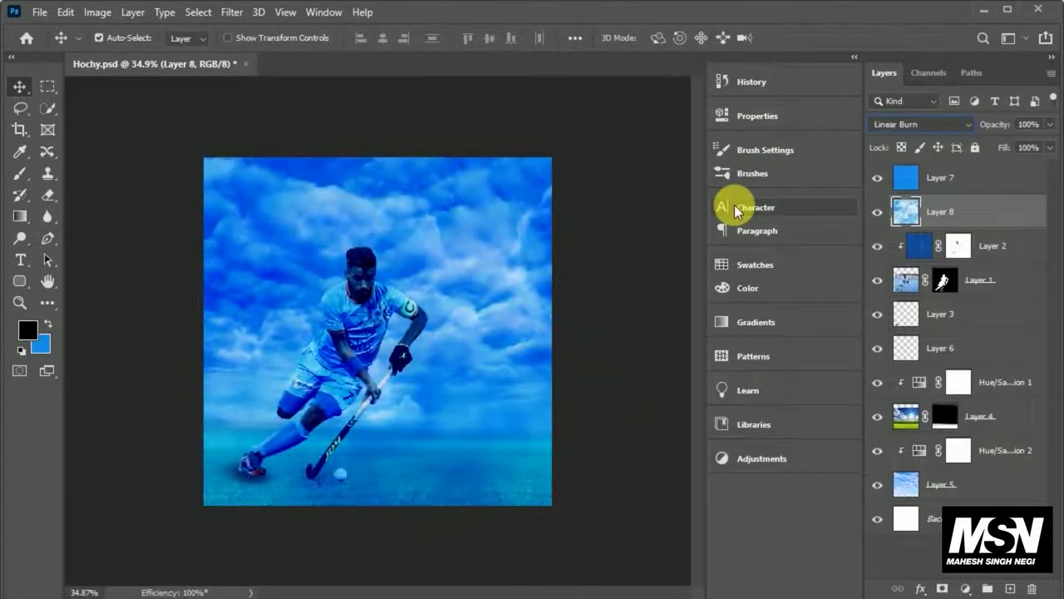
{"action": "key", "text": "Down"}
{"action": "key", "text": "Down"}
{"action": "key", "text": "Down"}
{"action": "key", "text": "Down"}
{"action": "key", "text": "Down"}
{"action": "key", "text": "Down"}
{"action": "key", "text": "Down"}
{"action": "key", "text": "Down"}
{"action": "key", "text": "Down"}
{"action": "key", "text": "Down"}
{"action": "key", "text": "Down"}
{"action": "key", "text": "Down"}
{"action": "key", "text": "Down"}
{"action": "key", "text": "Down"}
{"action": "key", "text": "Down"}
{"action": "key", "text": "Down"}
{"action": "key", "text": "Down"}
{"action": "key", "text": "Down"}
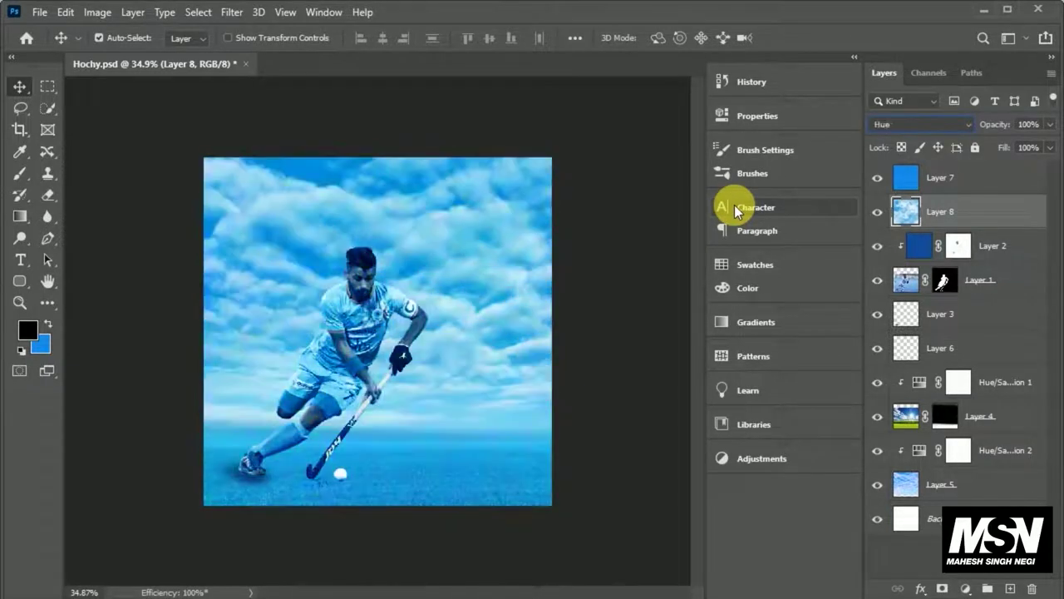
{"action": "key", "text": "Down"}
{"action": "key", "text": "Down"}
{"action": "key", "text": "Down"}
{"action": "key", "text": "Up"}
{"action": "key", "text": "Up"}
{"action": "key", "text": "Up"}
{"action": "key", "text": "Up"}
{"action": "key", "text": "Up"}
{"action": "key", "text": "Up"}
{"action": "key", "text": "Up"}
{"action": "key", "text": "Up"}
{"action": "key", "text": "Up"}
{"action": "key", "text": "Up"}
{"action": "key", "text": "Up"}
{"action": "key", "text": "Up"}
{"action": "key", "text": "Up"}
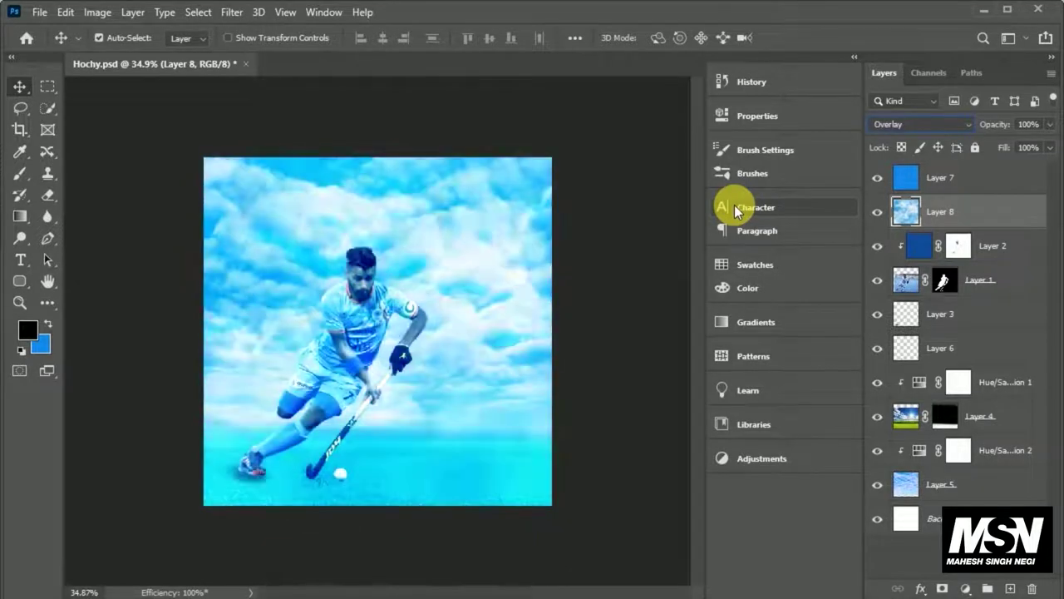
{"action": "key", "text": "Down"}
{"action": "key", "text": "Up"}
{"action": "key", "text": "Up"}
{"action": "key", "text": "Up"}
{"action": "key", "text": "Up"}
{"action": "key", "text": "Up"}
{"action": "key", "text": "Up"}
{"action": "key", "text": "Up"}
{"action": "mouse_move", "coordinate": [998, 124]}
{"action": "left_mouse_down"}
{"action": "mouse_move", "coordinate": [986, 125]}
{"action": "mouse_move", "coordinate": [1006, 158]}
{"action": "mouse_move", "coordinate": [993, 150]}
{"action": "left_mouse_up"}
Add a layer mask to Layer 8 and pick a smaller brush.
{"action": "left_click", "coordinate": [941, 587]}
{"action": "scroll", "coordinate": [374, 333], "scroll_direction": "up", "scroll_amount": 1}
{"action": "key", "text": "b"}
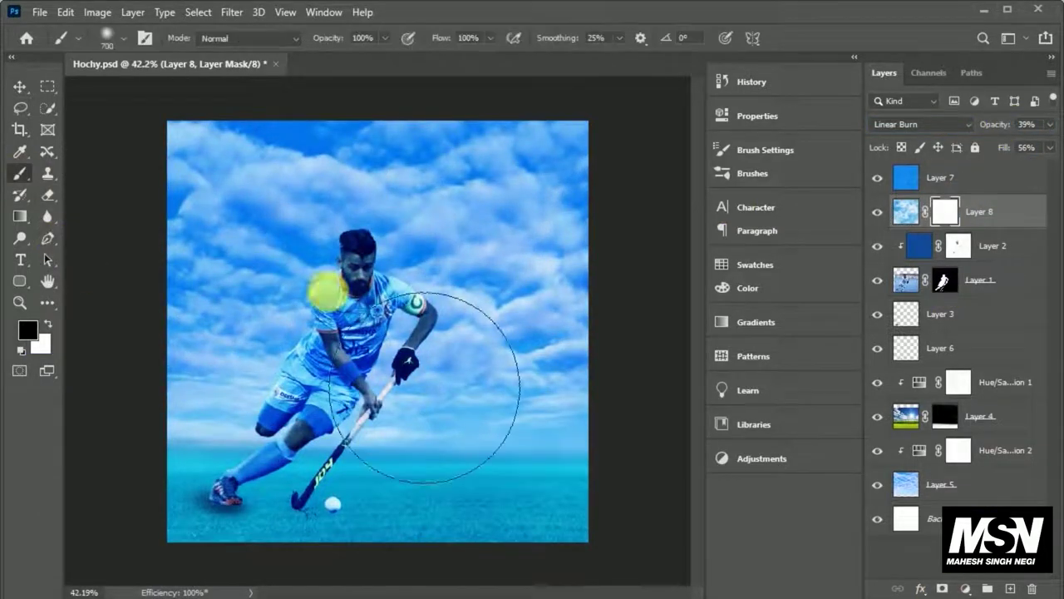
{"action": "scroll", "coordinate": [332, 287], "scroll_direction": "up", "scroll_amount": 2}
{"action": "key", "text": "bracketleft"}
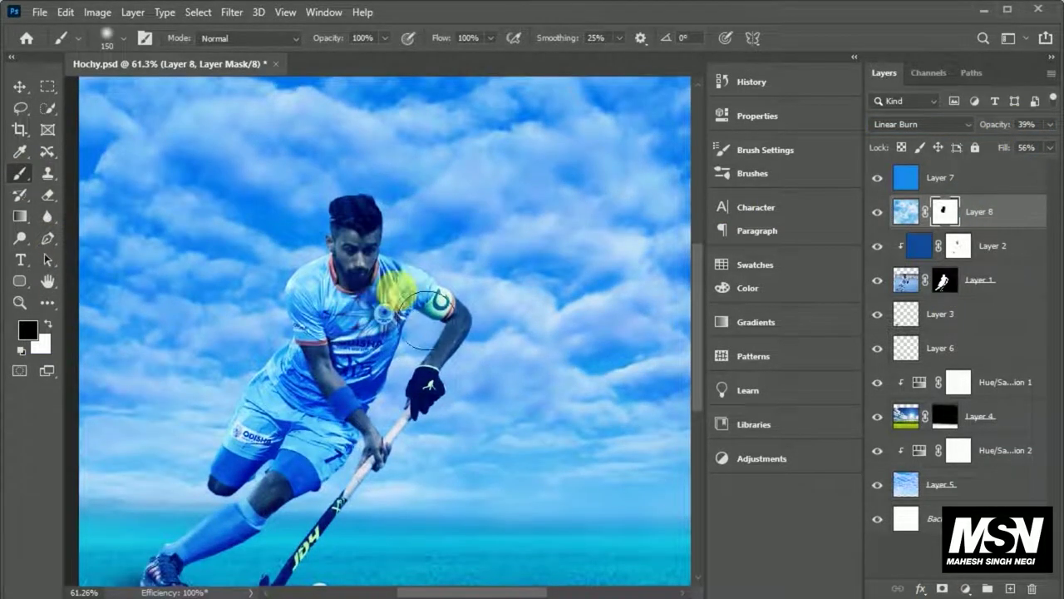
{"action": "scroll", "coordinate": [374, 343], "scroll_direction": "down", "scroll_amount": 2}
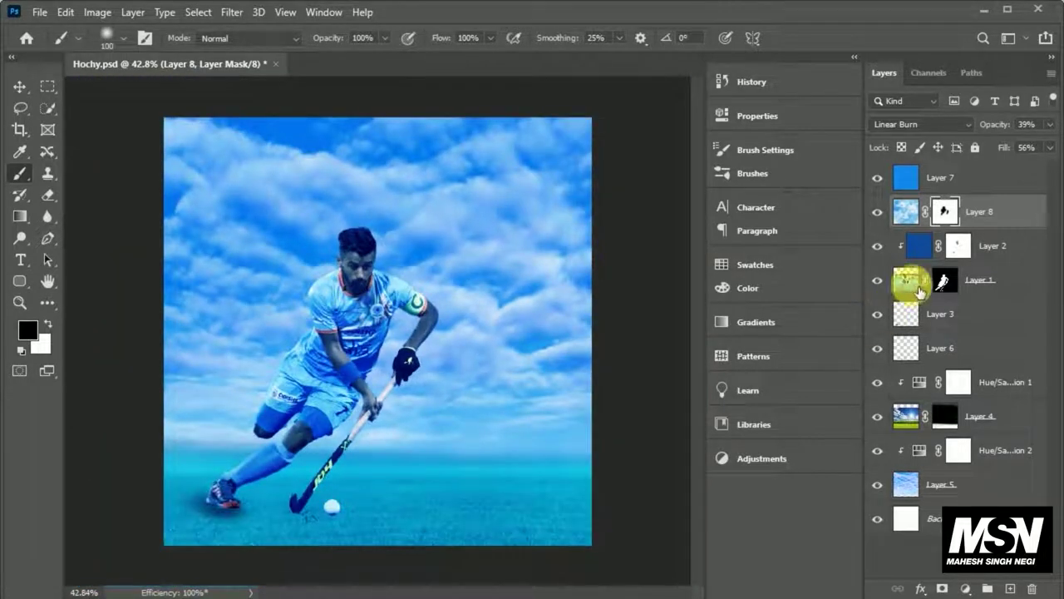
Load the player's outline from Layer 1 and paint black over him on the mask.
{"action": "left_click", "coordinate": [908, 280], "text": "ctrl"}
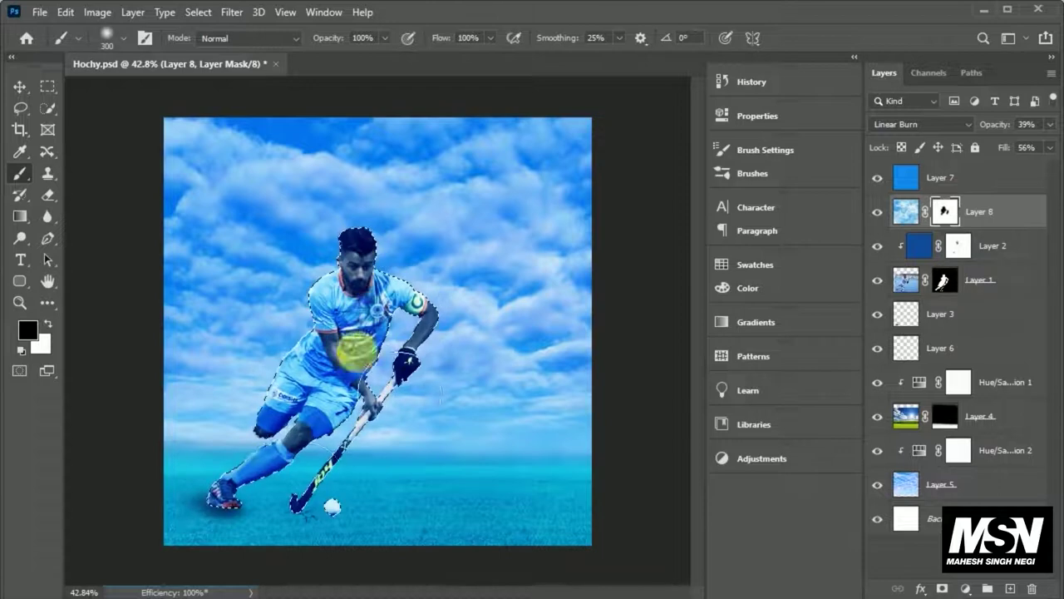
{"action": "left_click", "coordinate": [341, 483]}
{"action": "left_click", "coordinate": [463, 360]}
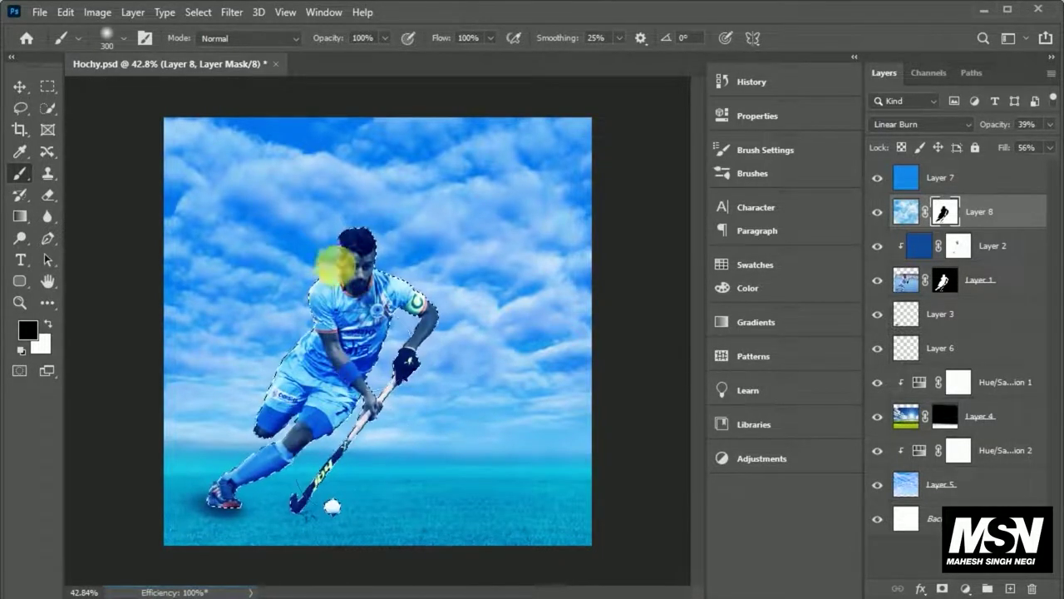
{"action": "key", "text": "v"}
{"action": "key", "text": "ctrl+d"}
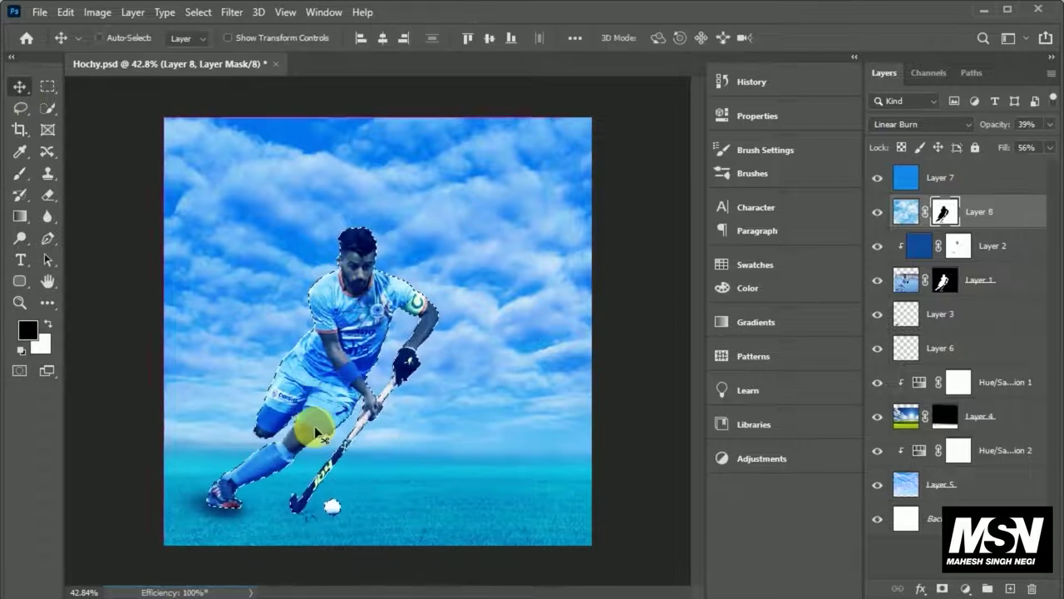
{"action": "scroll", "coordinate": [373, 368], "scroll_direction": "down", "scroll_amount": 2}
{"action": "scroll", "coordinate": [378, 376], "scroll_direction": "up", "scroll_amount": 1}
{"action": "left_click", "coordinate": [976, 175]}
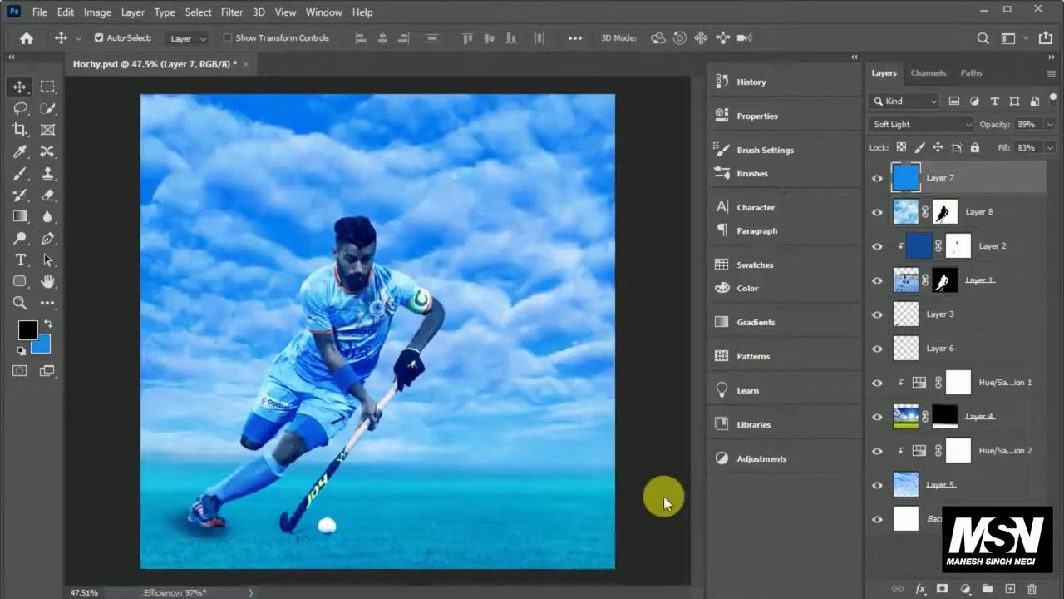
Set the lightning layer to Screen and shrink it into the upper left sky.
{"action": "left_click", "coordinate": [921, 124]}
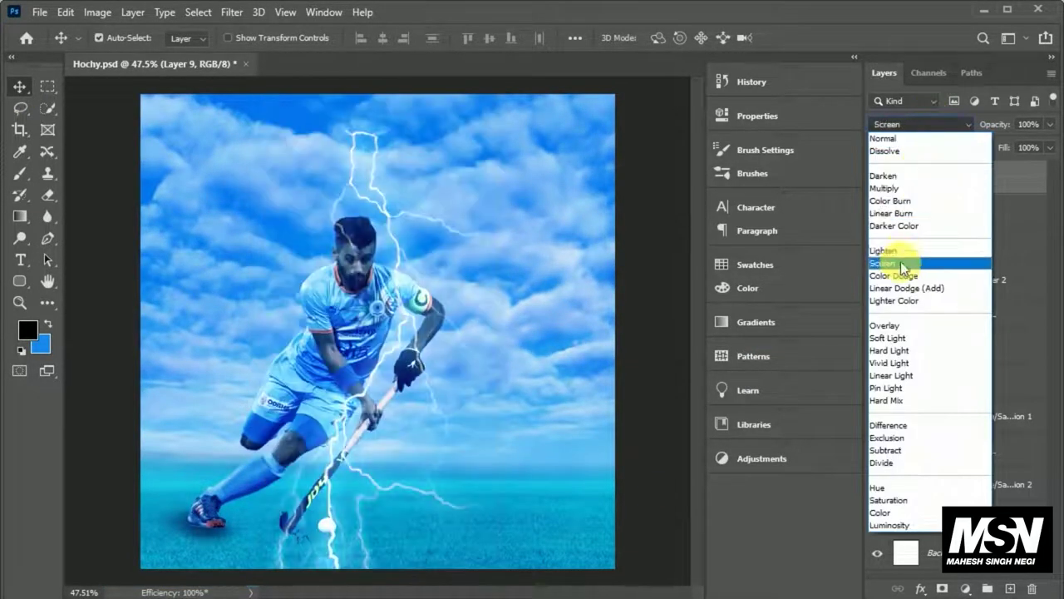
{"action": "left_click", "coordinate": [883, 263]}
{"action": "key", "text": "ctrl+t"}
{"action": "mouse_move", "coordinate": [497, 369]}
{"action": "left_mouse_down"}
{"action": "mouse_move", "coordinate": [345, 375]}
{"action": "mouse_move", "coordinate": [211, 230]}
{"action": "mouse_move", "coordinate": [263, 281]}
{"action": "left_mouse_up"}
{"action": "left_click", "coordinate": [826, 38]}
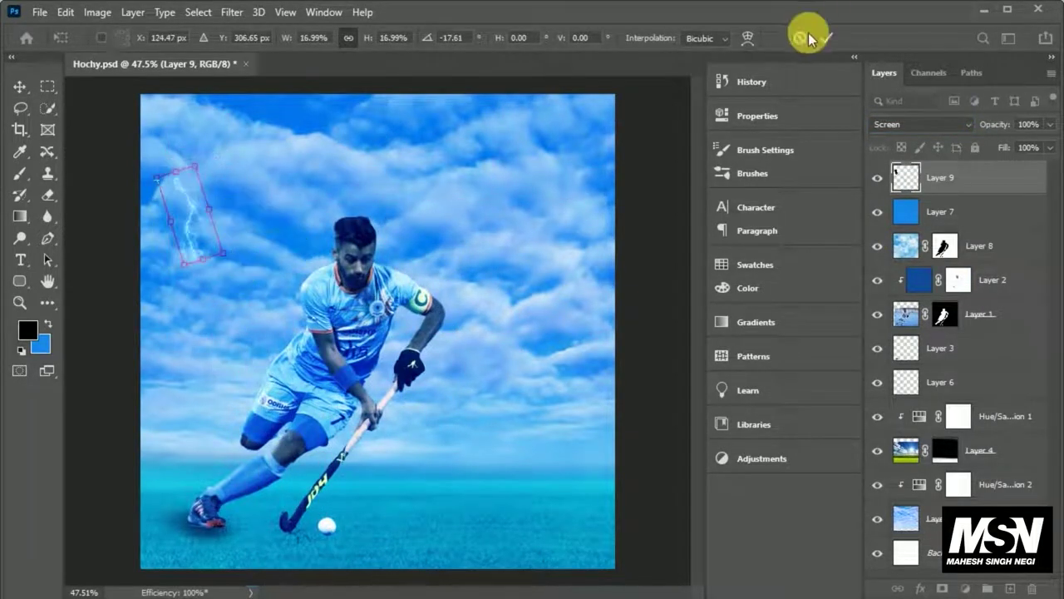
Mask the lightning layer and paint away part of its edge in black.
{"action": "left_click", "coordinate": [942, 588]}
{"action": "left_click", "coordinate": [21, 350]}
{"action": "left_click", "coordinate": [20, 172]}
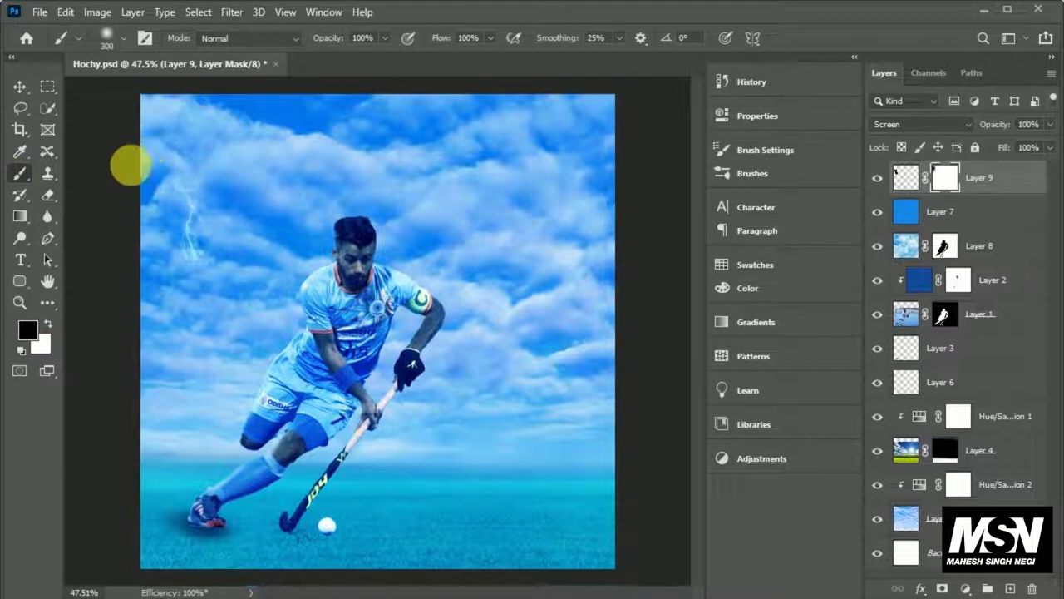
{"action": "left_click", "coordinate": [236, 366]}
{"action": "left_click", "coordinate": [20, 86]}
Enlarge the lightning to about 137% and place a copy lower beside the player.
{"action": "key", "text": "ctrl+t"}
{"action": "mouse_move", "coordinate": [228, 218]}
{"action": "left_mouse_down"}
{"action": "mouse_move", "coordinate": [247, 215]}
{"action": "mouse_move", "coordinate": [285, 352]}
{"action": "left_mouse_up"}
{"action": "left_click", "coordinate": [826, 38]}
{"action": "left_click_drag", "start_coordinate": [906, 177], "coordinate": [942, 428]}
{"action": "key", "text": "ctrl+t"}
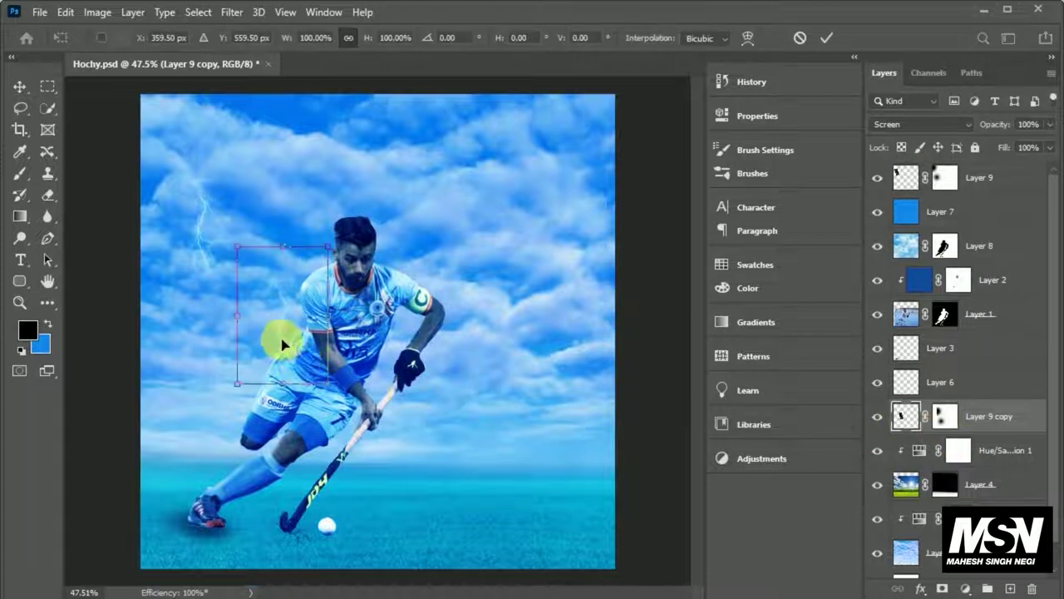
{"action": "left_click_drag", "start_coordinate": [282, 345], "coordinate": [324, 354]}
{"action": "left_click", "coordinate": [826, 38]}
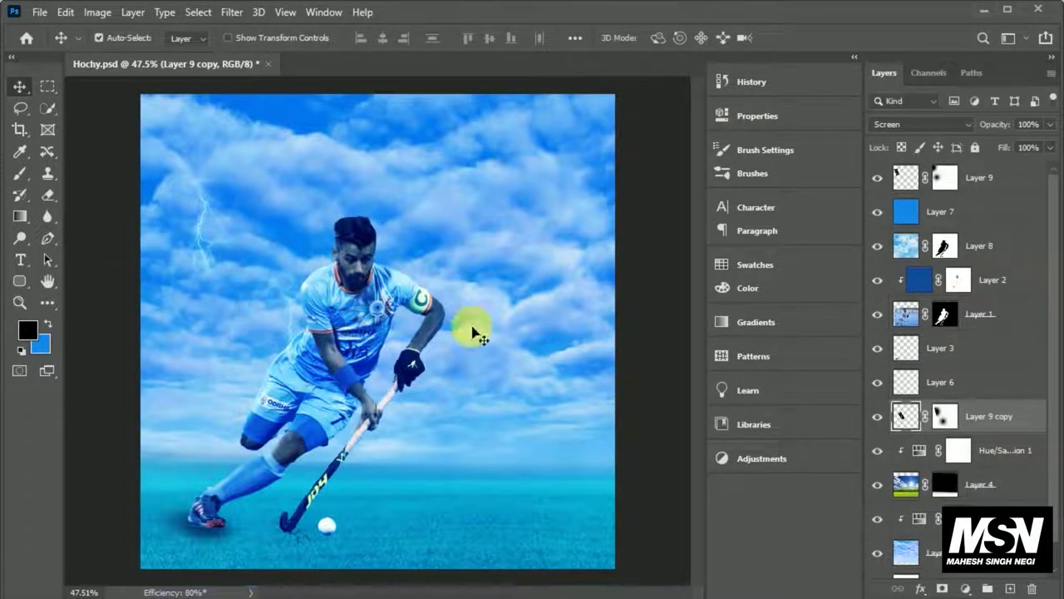
Duplicate a lightning bolt to the right side of the sky.
{"action": "left_click", "coordinate": [896, 178]}
{"action": "mouse_move", "coordinate": [222, 248]}
{"action": "left_mouse_down"}
{"action": "mouse_move", "coordinate": [606, 328]}
{"action": "mouse_move", "coordinate": [411, 203]}
{"action": "left_mouse_up"}
{"action": "key", "text": "ctrl+minus"}
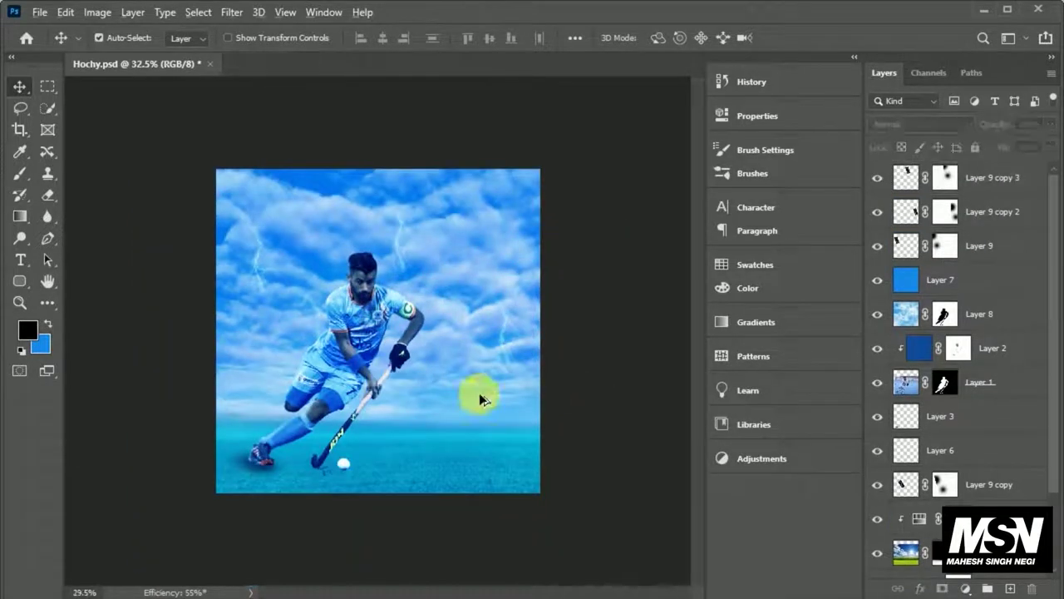
{"action": "key", "text": "ctrl+plus"}
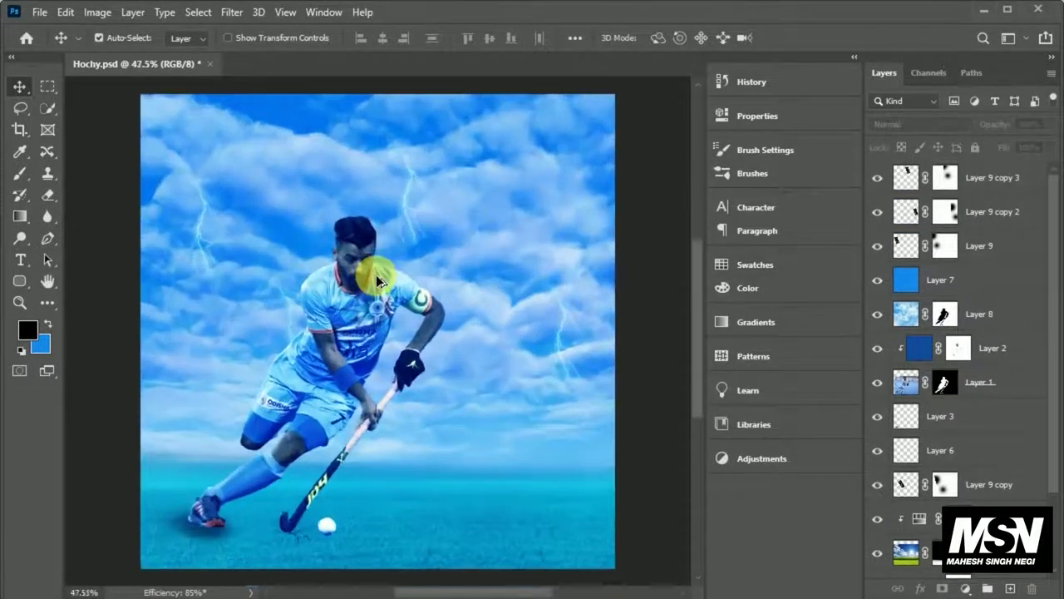
Paint Layer 2's mask black to remove the blue tint from the player's wrist.
{"action": "left_click", "coordinate": [960, 353]}
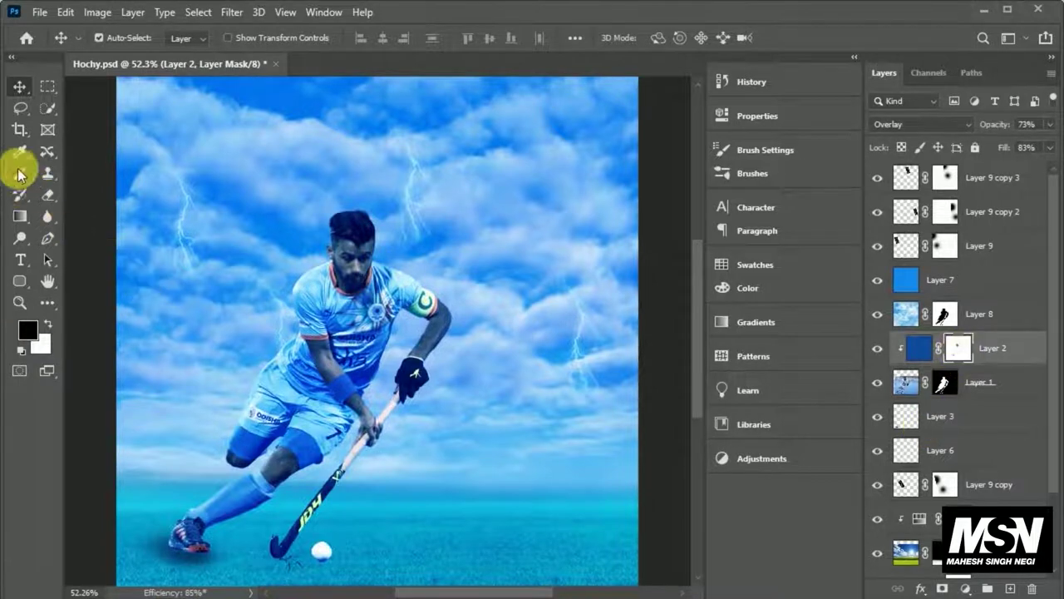
{"action": "left_click", "coordinate": [21, 174]}
{"action": "scroll", "coordinate": [366, 273], "scroll_direction": "up", "scroll_amount": 2}
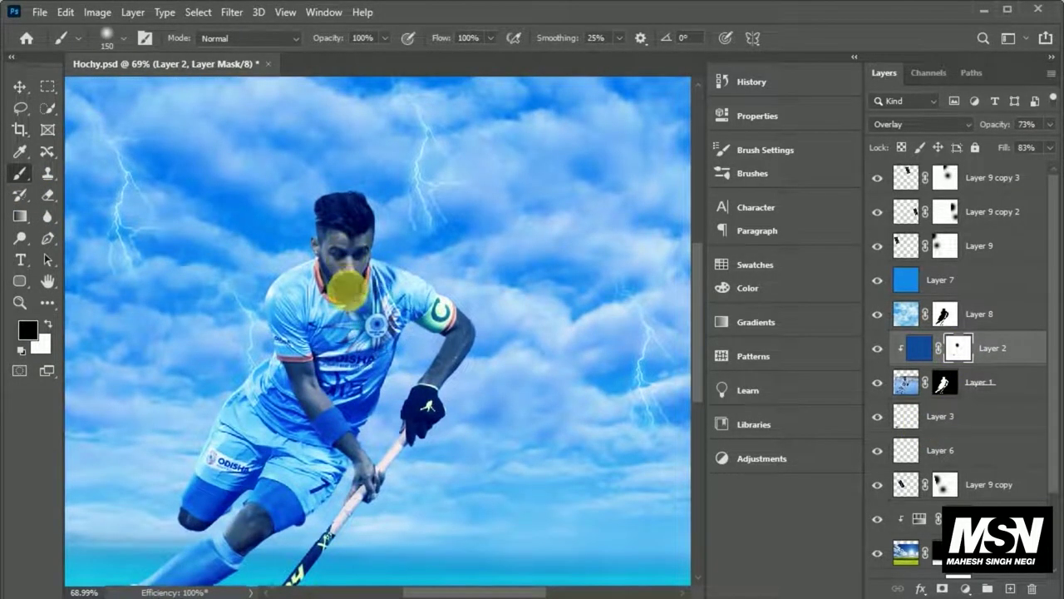
{"action": "scroll", "coordinate": [376, 324], "scroll_direction": "down", "scroll_amount": 1}
{"action": "scroll", "coordinate": [349, 349], "scroll_direction": "up", "scroll_amount": 2}
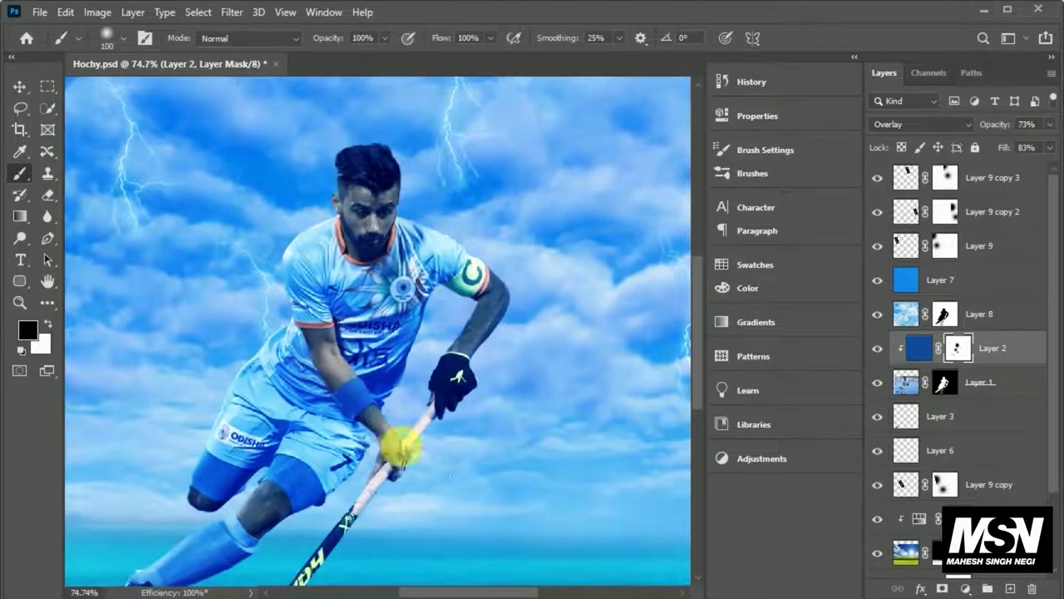
{"action": "left_click", "coordinate": [381, 428]}
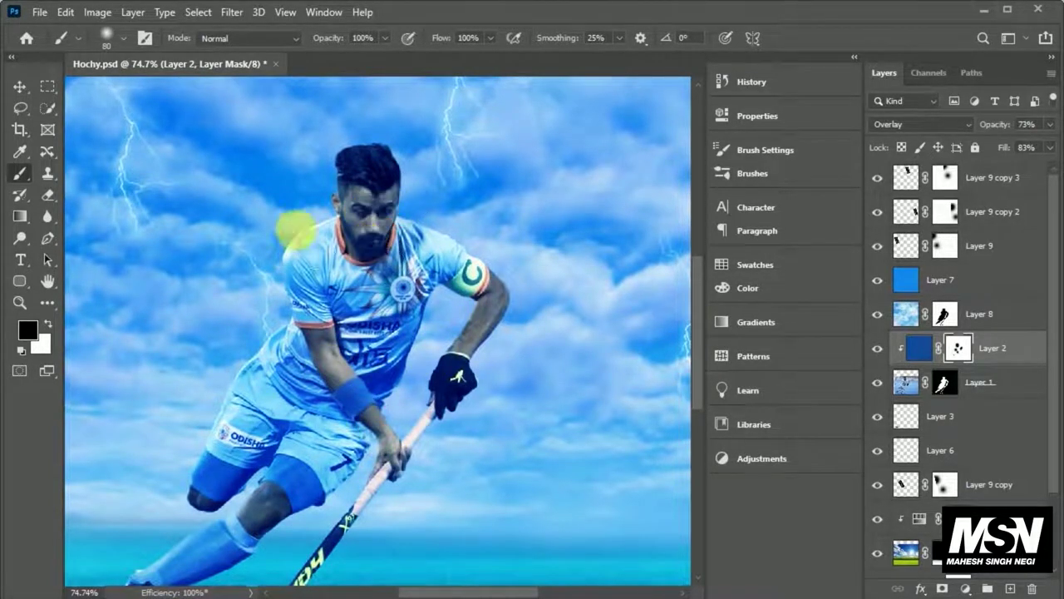
{"action": "scroll", "coordinate": [365, 246], "scroll_direction": "down", "scroll_amount": 2}
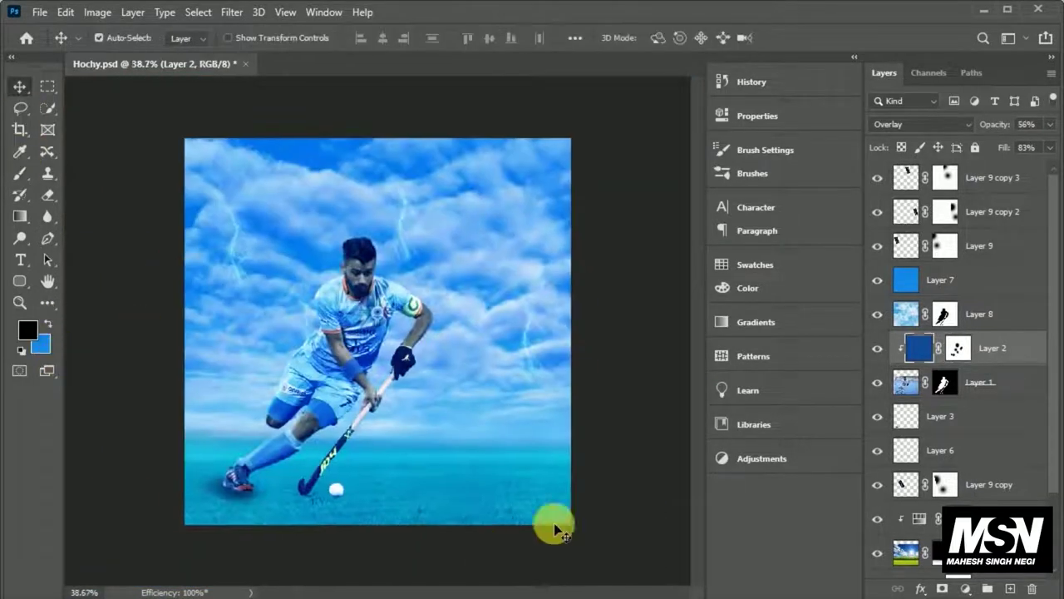
{"action": "scroll", "coordinate": [387, 408], "scroll_direction": "up", "scroll_amount": 1}
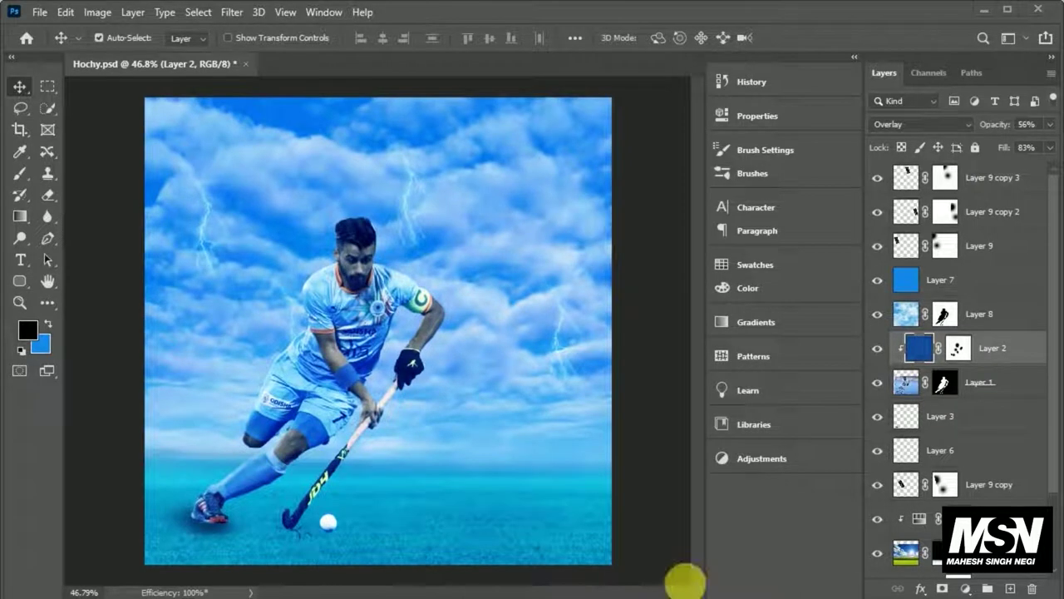
{"action": "scroll", "coordinate": [956, 416], "scroll_direction": "down", "scroll_amount": 2}
Soften the ground on Layer 4's mask with a 38% opacity, 60% flow brush.
{"action": "left_click", "coordinate": [944, 484]}
{"action": "key", "text": "b"}
{"action": "left_click_drag", "start_coordinate": [328, 44], "coordinate": [291, 44]}
{"action": "left_click_drag", "start_coordinate": [415, 40], "coordinate": [382, 40]}
{"action": "mouse_move", "coordinate": [145, 476]}
{"action": "left_mouse_down"}
{"action": "mouse_move", "coordinate": [456, 461]}
{"action": "mouse_move", "coordinate": [338, 481]}
{"action": "mouse_move", "coordinate": [197, 476]}
{"action": "left_mouse_up"}
{"action": "left_click_drag", "start_coordinate": [539, 442], "coordinate": [463, 462]}
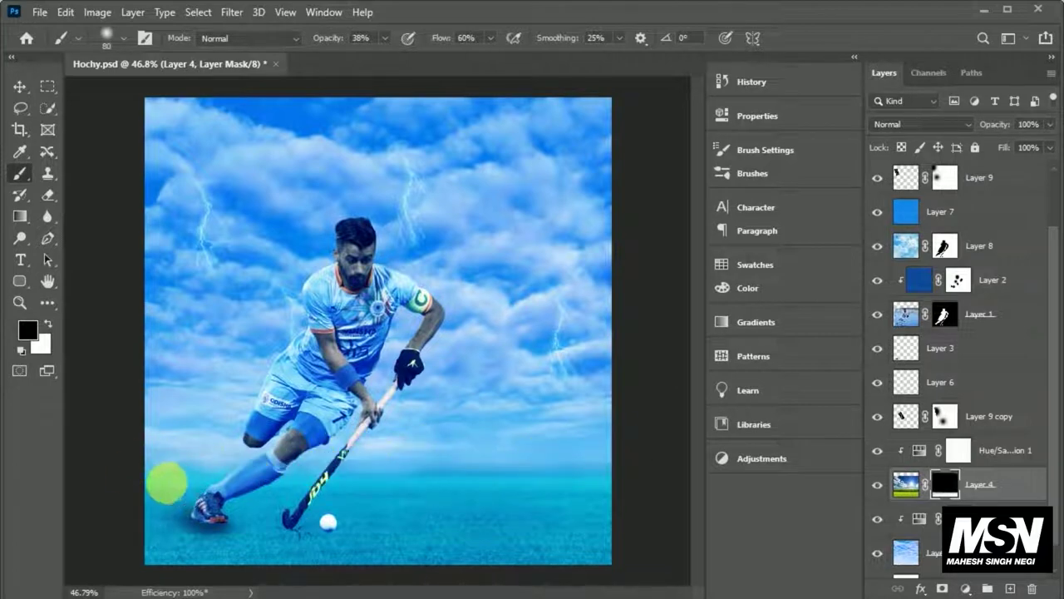
{"action": "left_click", "coordinate": [20, 86]}
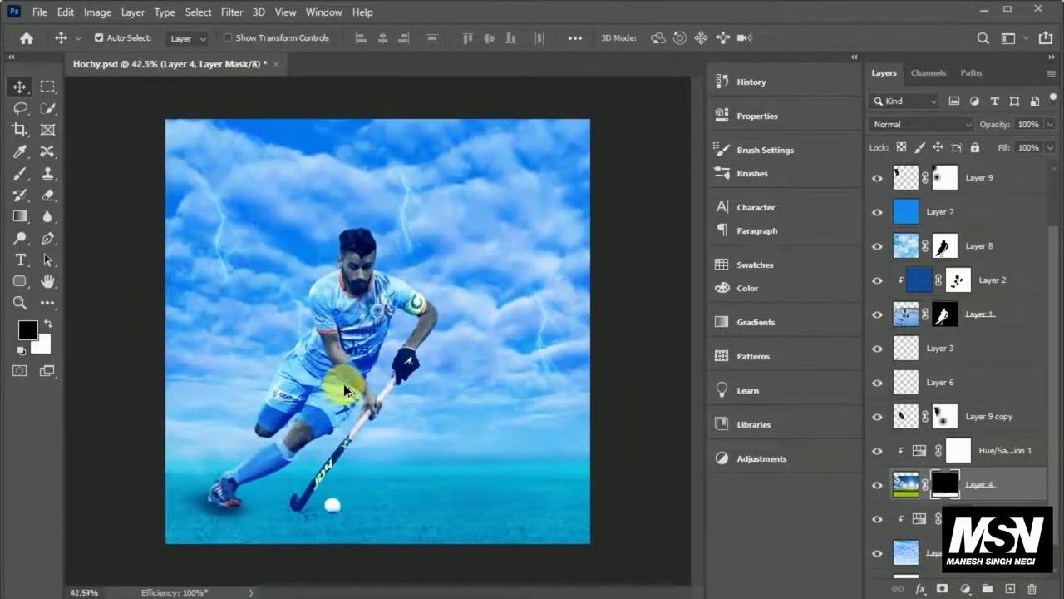
{"action": "left_click_drag", "start_coordinate": [1051, 371], "coordinate": [1038, 178]}
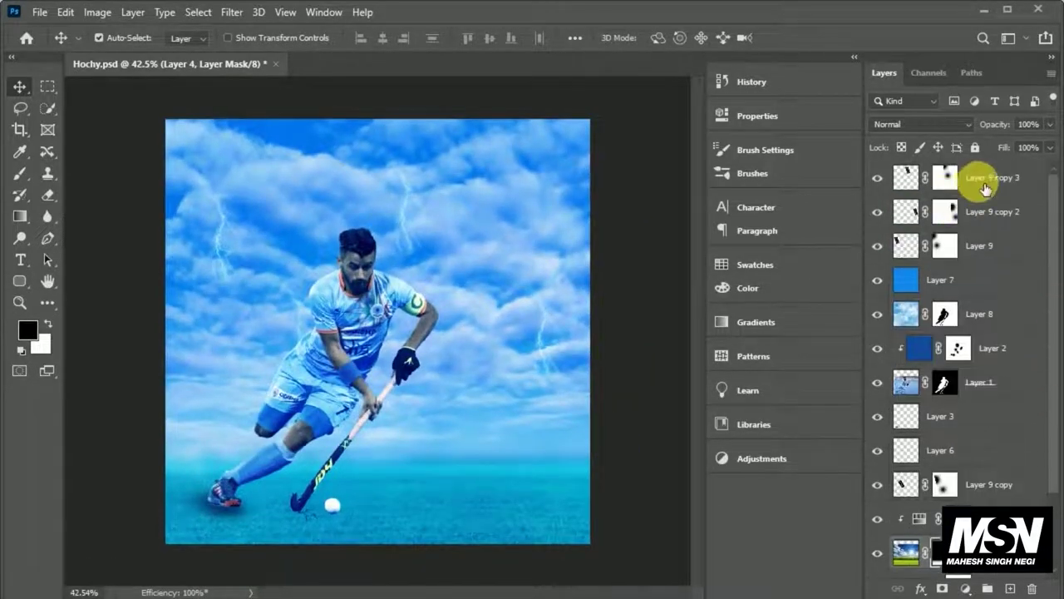
Add Layer 10 on top and fill it with a deep blue background colour.
{"action": "left_click", "coordinate": [1038, 178]}
{"action": "left_click", "coordinate": [986, 591]}
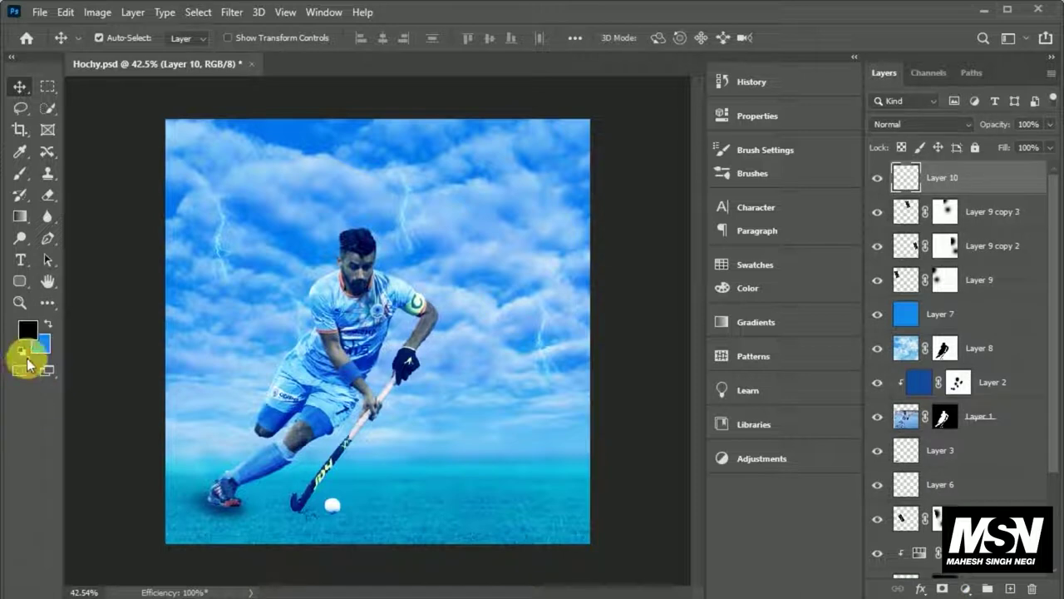
{"action": "left_click", "coordinate": [39, 344]}
{"action": "left_click", "coordinate": [782, 222]}
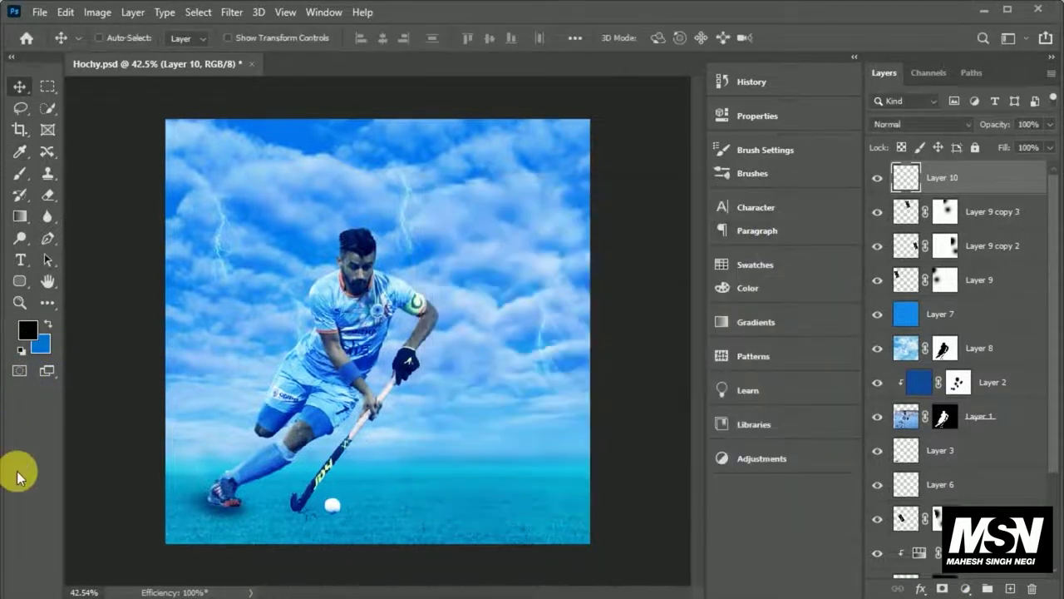
{"action": "key", "text": "ctrl+BackSpace"}
Set Layer 10 to Soft Light and copy Layer 8's player mask onto it.
{"action": "left_click", "coordinate": [937, 127]}
{"action": "left_click", "coordinate": [926, 151]}
{"action": "key", "text": "Down"}
{"action": "key", "text": "Down"}
{"action": "key", "text": "Down"}
{"action": "key", "text": "Down"}
{"action": "key", "text": "Down"}
{"action": "key", "text": "Down"}
{"action": "key", "text": "Down"}
{"action": "key", "text": "Down"}
{"action": "key", "text": "Down"}
{"action": "key", "text": "Down"}
{"action": "key", "text": "Down"}
{"action": "key", "text": "Down"}
{"action": "key", "text": "Down"}
{"action": "key", "text": "Up"}
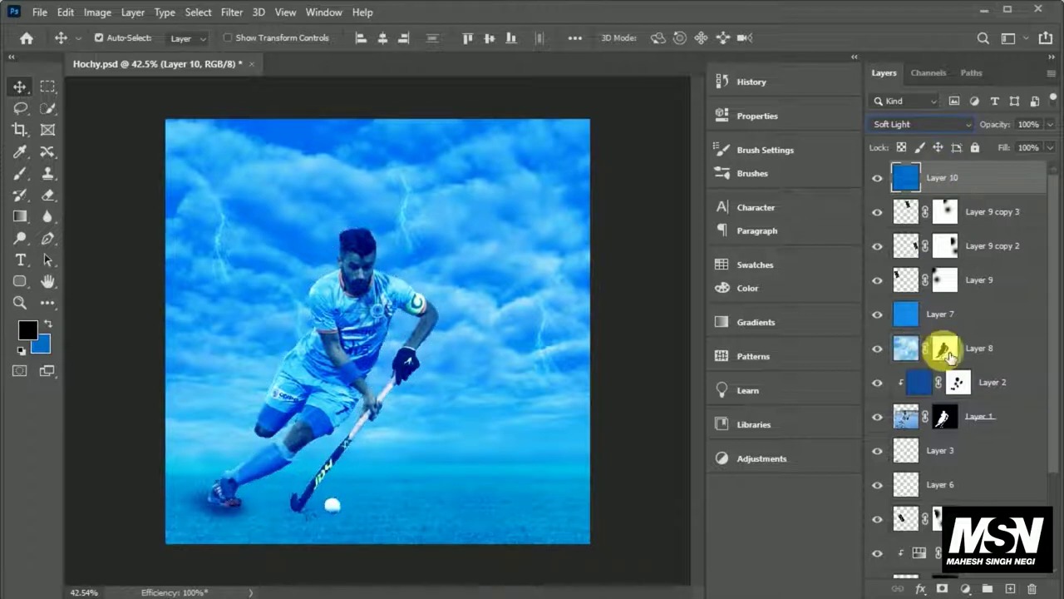
{"action": "left_click_drag", "start_coordinate": [950, 353], "coordinate": [948, 183]}
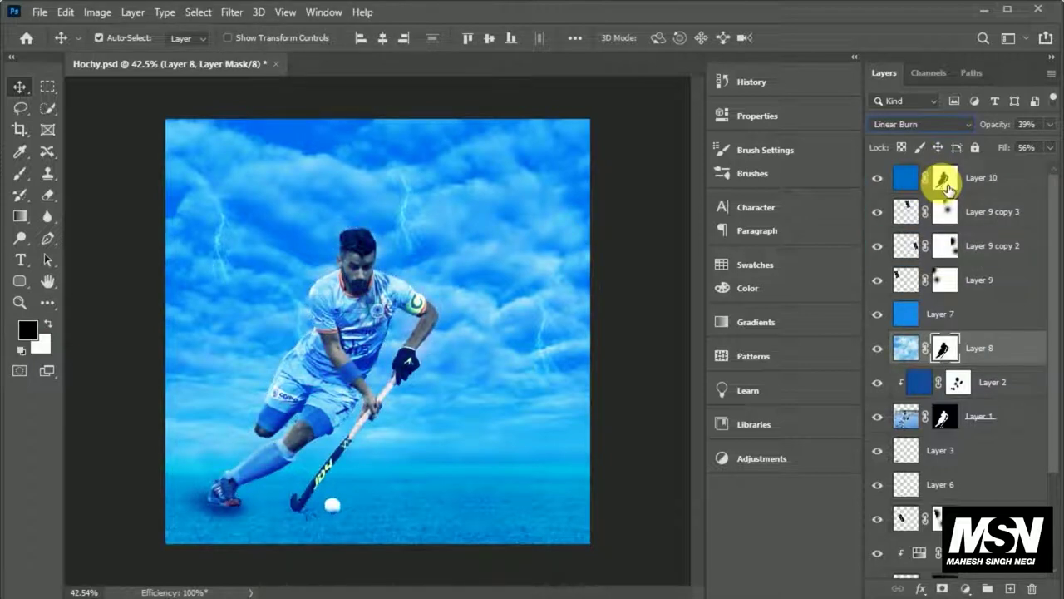
{"action": "left_click", "coordinate": [919, 189]}
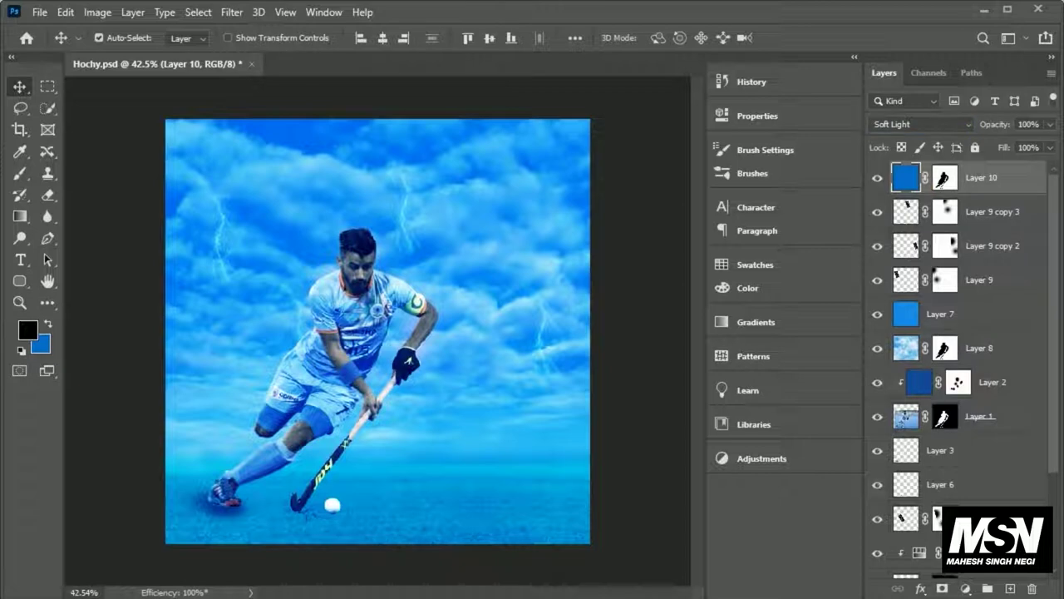
{"action": "left_click", "coordinate": [565, 541]}
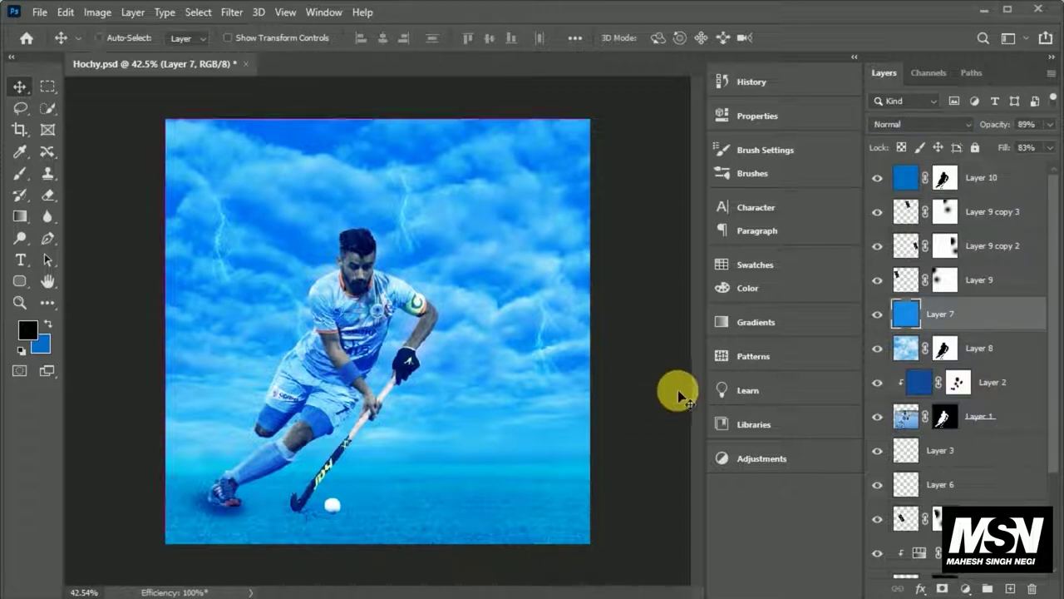
Paste the glow as Layer 11 in Screen mode, scaled to 252.5% over the shoulder.
{"action": "key", "text": "ctrl+v"}
{"action": "left_click", "coordinate": [881, 124]}
{"action": "left_click", "coordinate": [894, 265]}
{"action": "key", "text": "ctrl+t"}
{"action": "mouse_move", "coordinate": [598, 330]}
{"action": "left_mouse_down"}
{"action": "mouse_move", "coordinate": [467, 339]}
{"action": "mouse_move", "coordinate": [440, 357]}
{"action": "mouse_move", "coordinate": [374, 331]}
{"action": "left_mouse_up"}
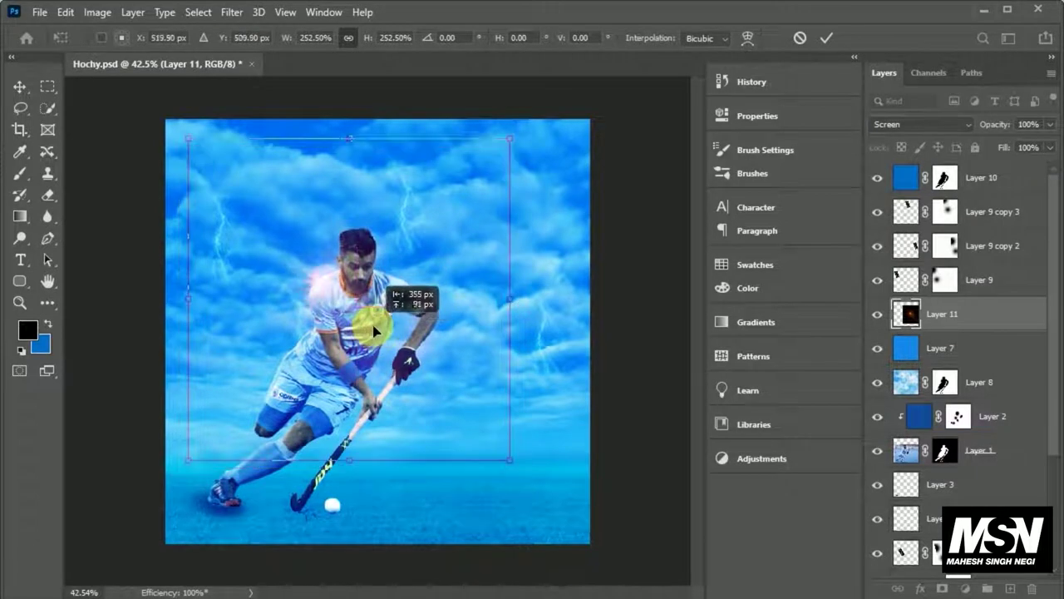
{"action": "left_click", "coordinate": [828, 37]}
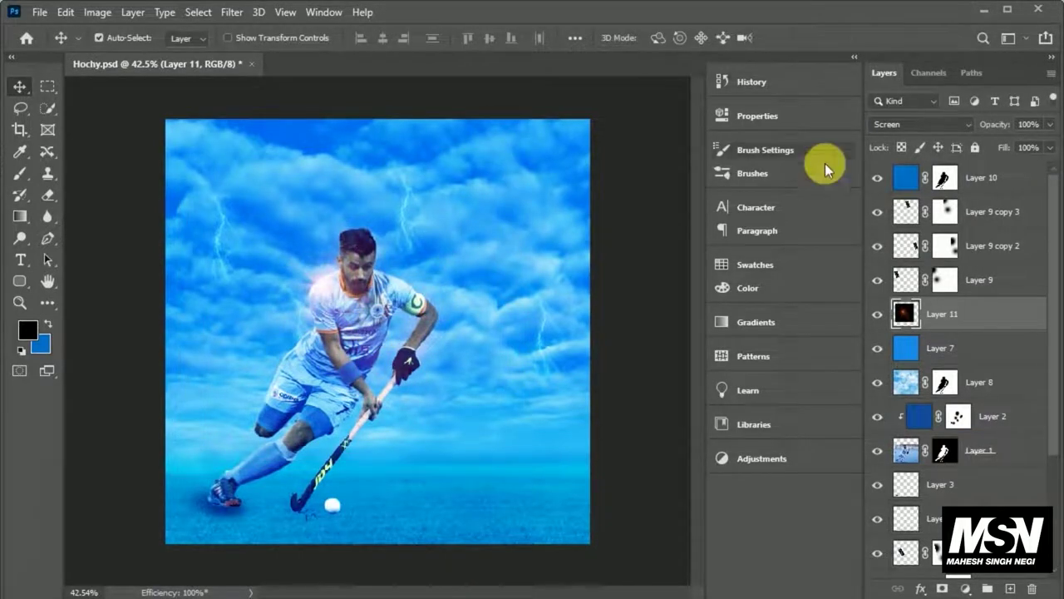
{"action": "scroll", "coordinate": [527, 408], "scroll_direction": "up", "scroll_amount": 1}
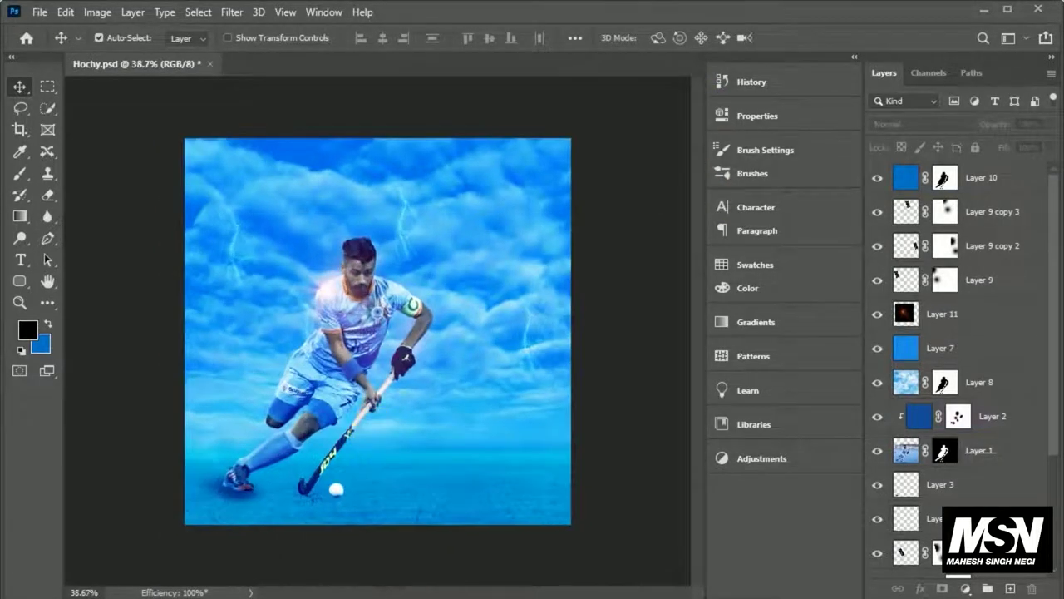
{"action": "scroll", "coordinate": [443, 580], "scroll_direction": "up", "scroll_amount": 1}
{"action": "scroll", "coordinate": [931, 499], "scroll_direction": "down", "scroll_amount": 5}
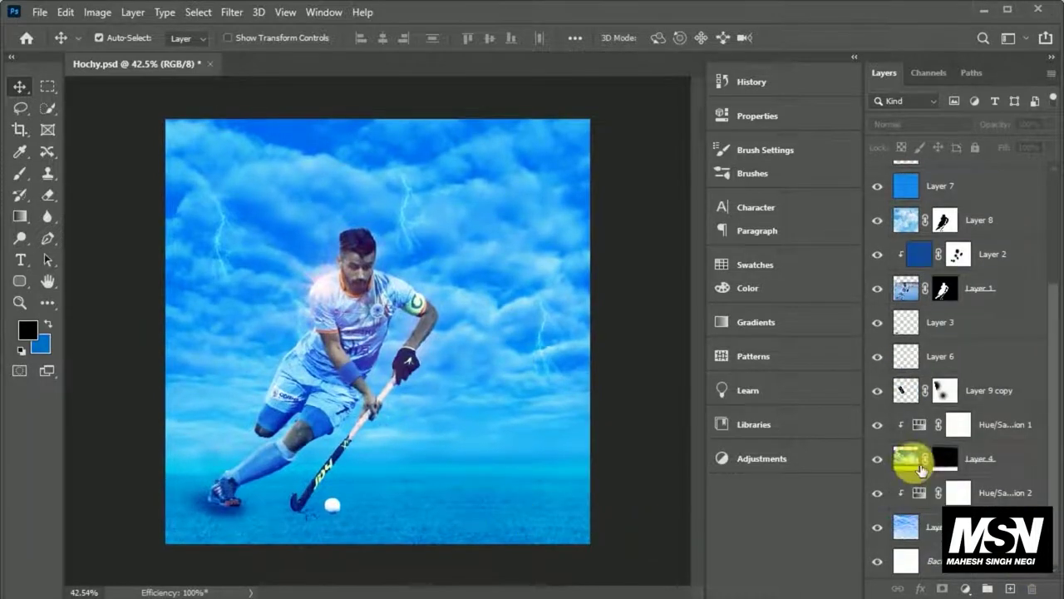
Scale the grass layer to about 117%, move it down, and paint its mask over the foreground.
{"action": "left_click", "coordinate": [921, 470]}
{"action": "key", "text": "ctrl+t"}
{"action": "left_click_drag", "start_coordinate": [387, 178], "coordinate": [388, 81]}
{"action": "left_click_drag", "start_coordinate": [429, 412], "coordinate": [433, 480]}
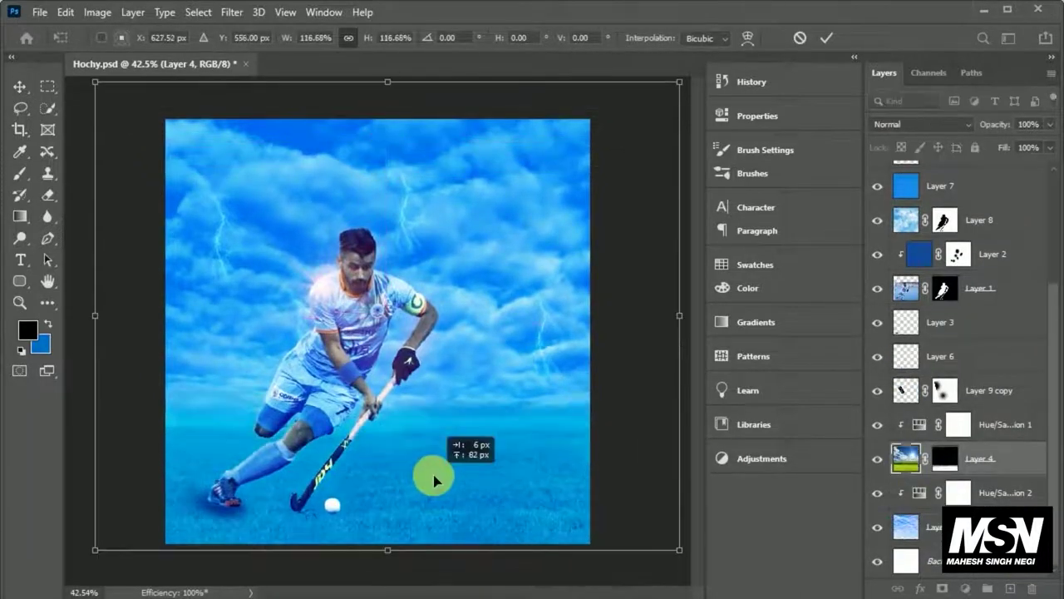
{"action": "left_click", "coordinate": [826, 37]}
{"action": "left_click", "coordinate": [946, 458]}
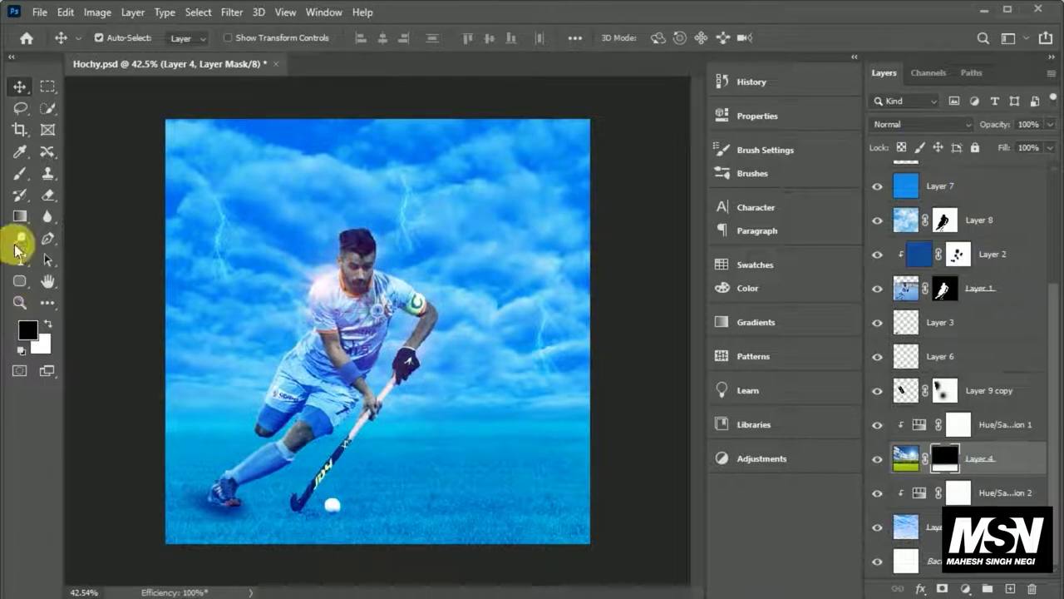
{"action": "left_click", "coordinate": [20, 173]}
{"action": "mouse_move", "coordinate": [218, 441]}
{"action": "left_mouse_down"}
{"action": "mouse_move", "coordinate": [352, 463]}
{"action": "mouse_move", "coordinate": [537, 423]}
{"action": "mouse_move", "coordinate": [375, 428]}
{"action": "mouse_move", "coordinate": [589, 440]}
{"action": "left_mouse_up"}
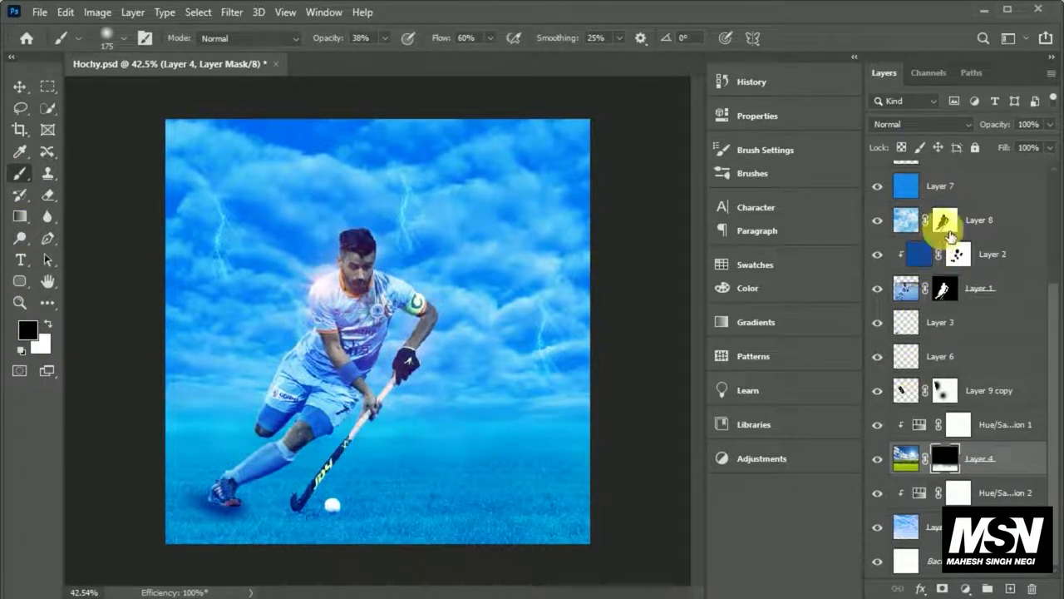
Add a white layer mask to Layer 8.
{"action": "left_click", "coordinate": [950, 233]}
{"action": "left_click", "coordinate": [942, 588]}
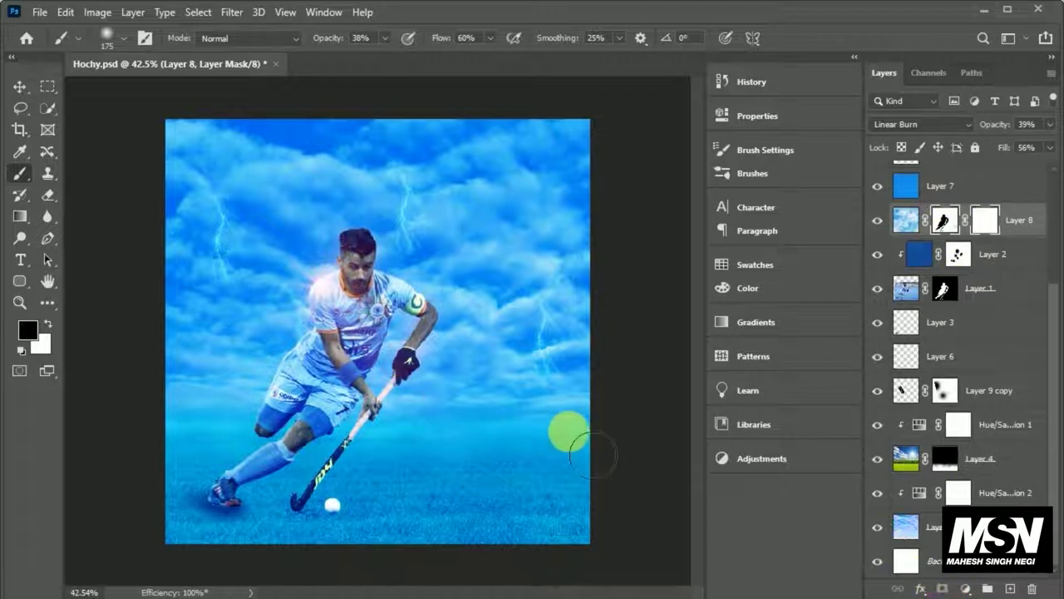
{"action": "double_click", "coordinate": [981, 232]}
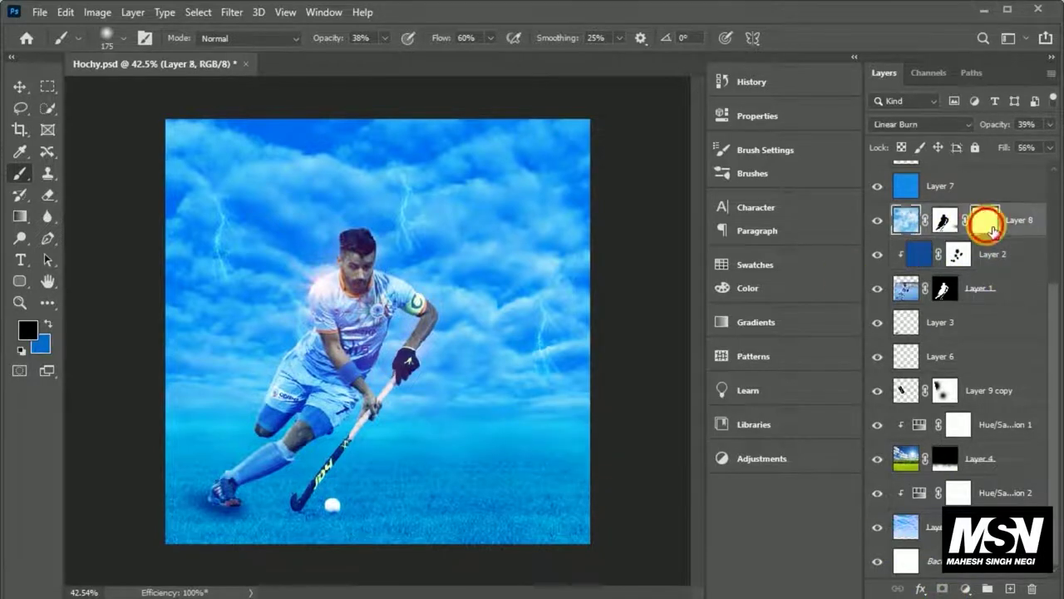
{"action": "left_click", "coordinate": [984, 221]}
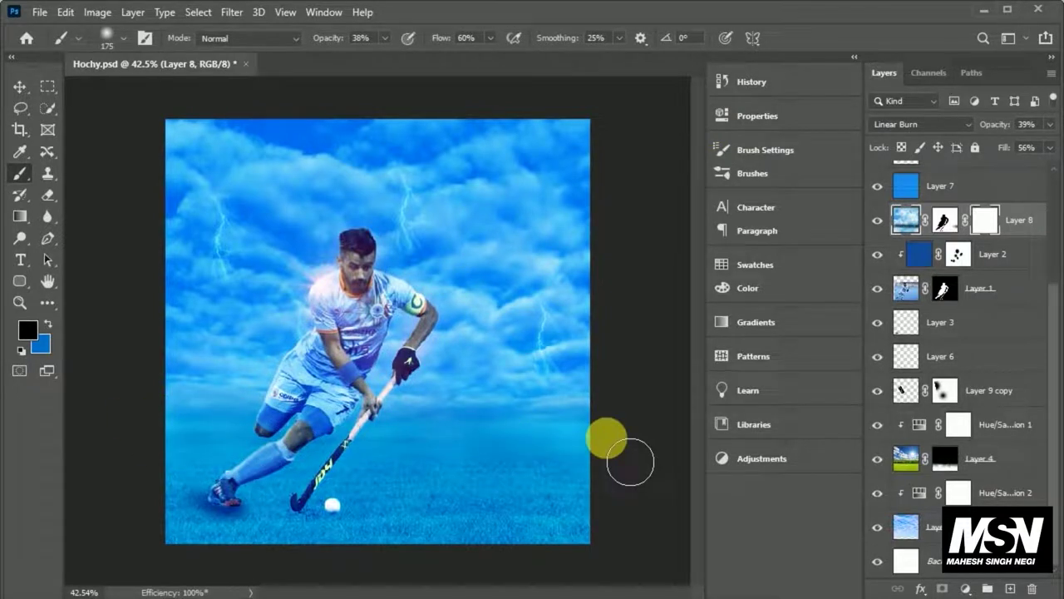
Softly brush Layer 5's clouds mask across the lower haze near the horizon.
{"action": "left_click", "coordinate": [935, 526]}
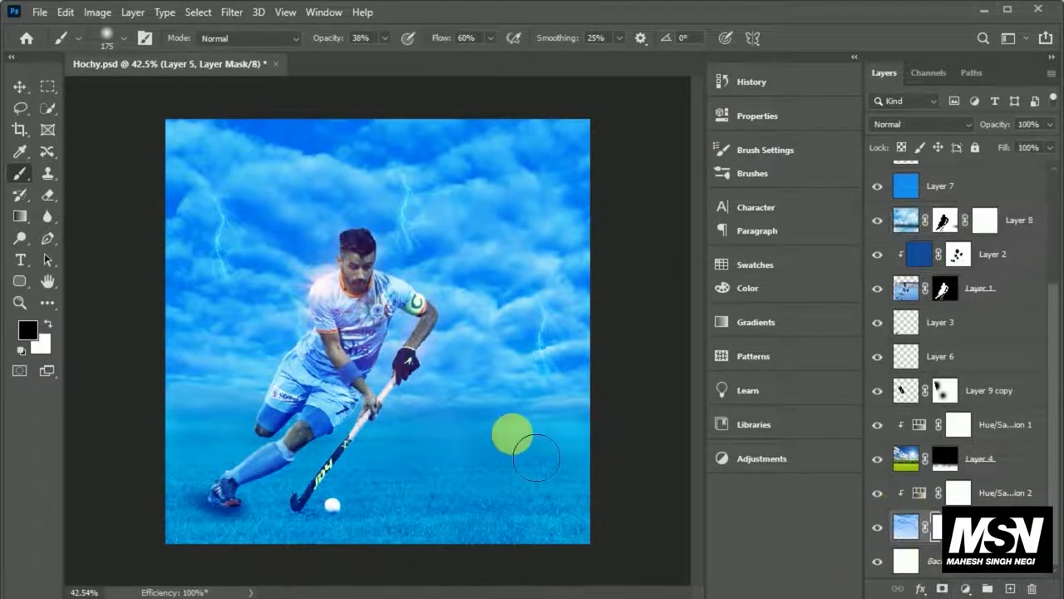
{"action": "mouse_move", "coordinate": [440, 456]}
{"action": "left_mouse_down"}
{"action": "mouse_move", "coordinate": [594, 424]}
{"action": "mouse_move", "coordinate": [308, 520]}
{"action": "mouse_move", "coordinate": [555, 565]}
{"action": "left_mouse_up"}
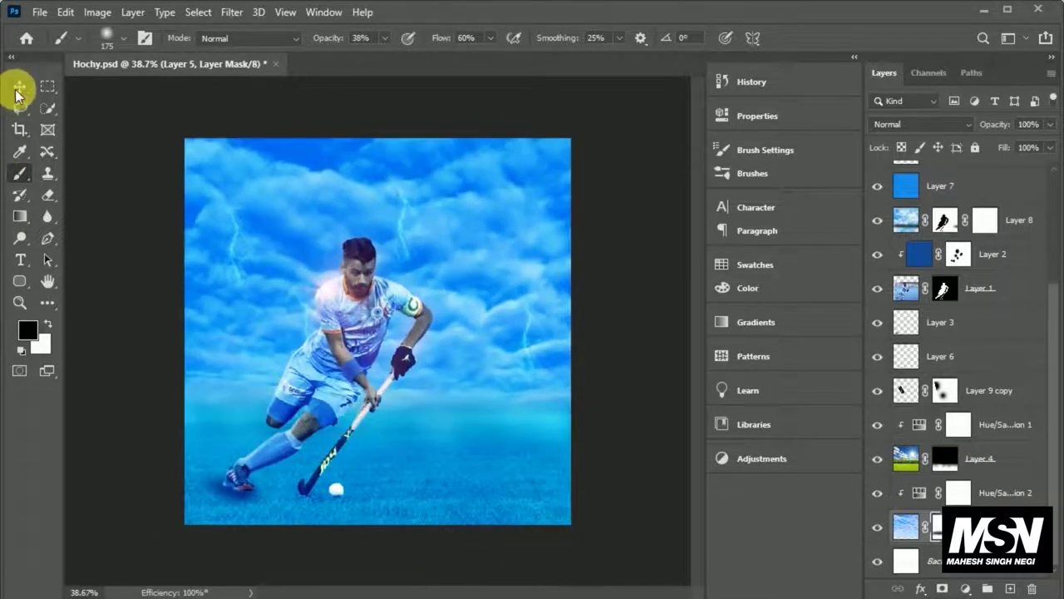
{"action": "left_click", "coordinate": [18, 88]}
{"action": "scroll", "coordinate": [517, 474], "scroll_direction": "up", "scroll_amount": 1}
{"action": "scroll", "coordinate": [966, 269], "scroll_direction": "up", "scroll_amount": 5}
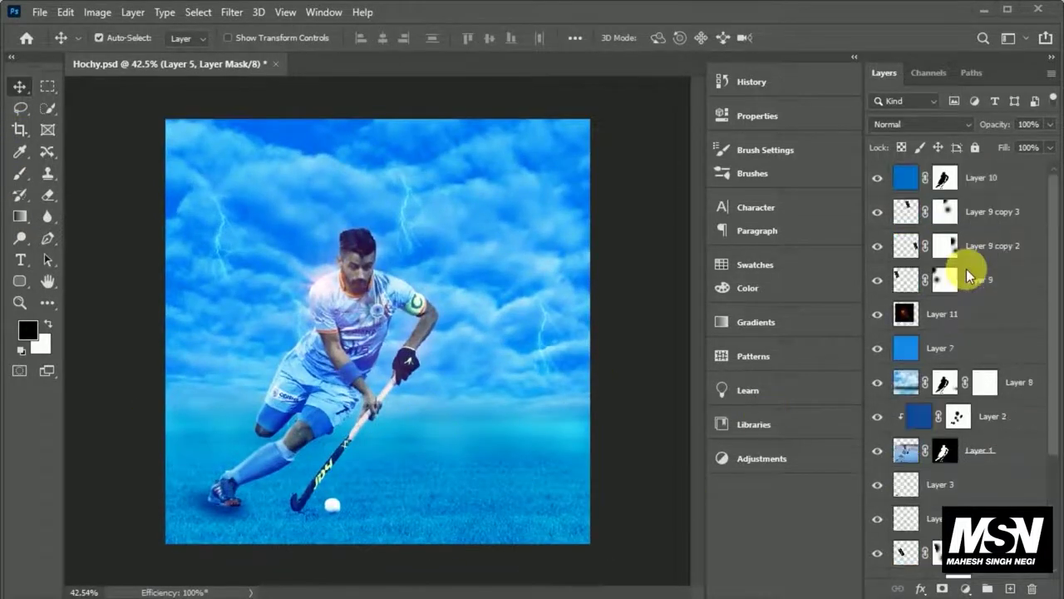
{"action": "left_click", "coordinate": [905, 177]}
Add a Brightness/Contrast adjustment and a Levels adjustment with white output at 237.
{"action": "left_click", "coordinate": [965, 587]}
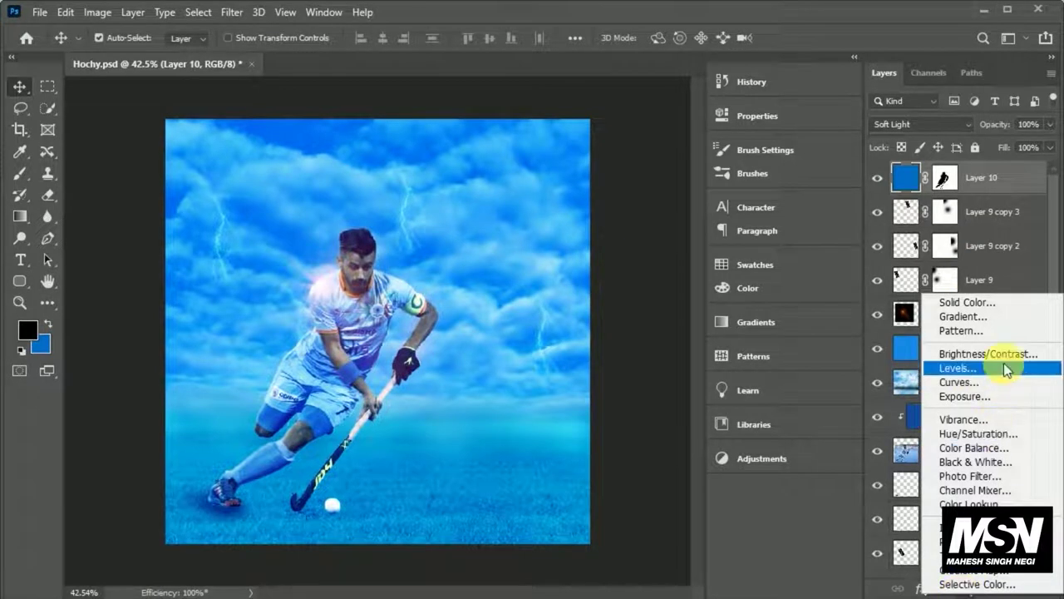
{"action": "left_click", "coordinate": [1000, 355]}
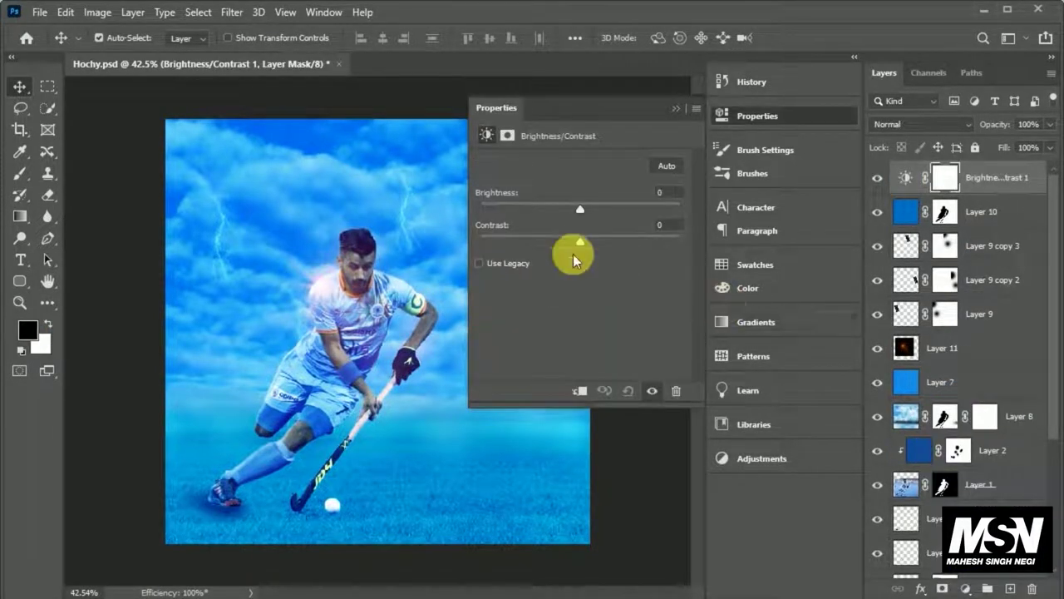
{"action": "left_click", "coordinate": [752, 116]}
{"action": "left_click", "coordinate": [965, 588]}
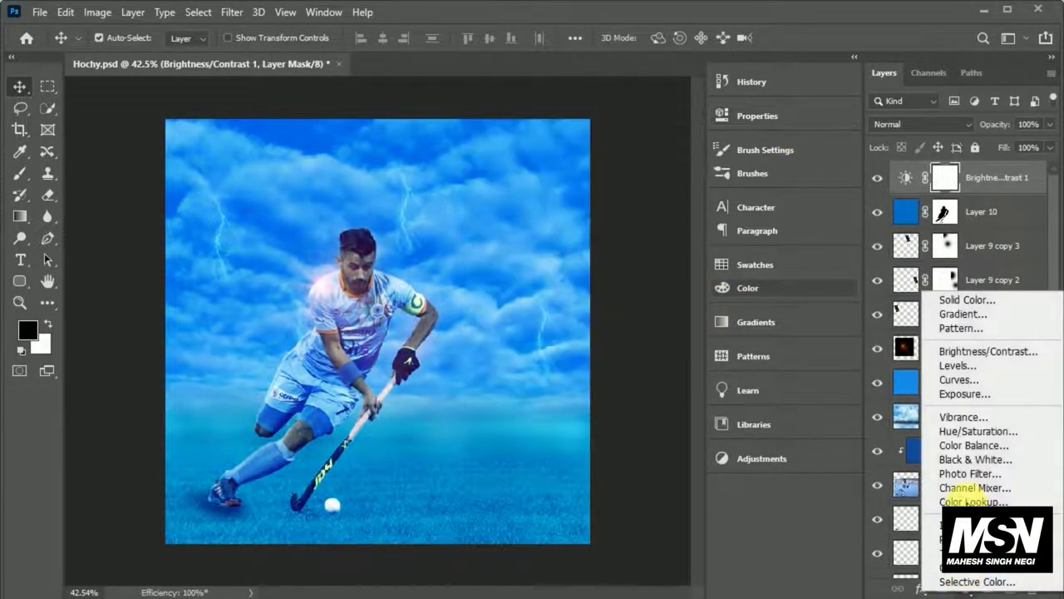
{"action": "left_click", "coordinate": [958, 365]}
{"action": "left_click_drag", "start_coordinate": [683, 331], "coordinate": [670, 332]}
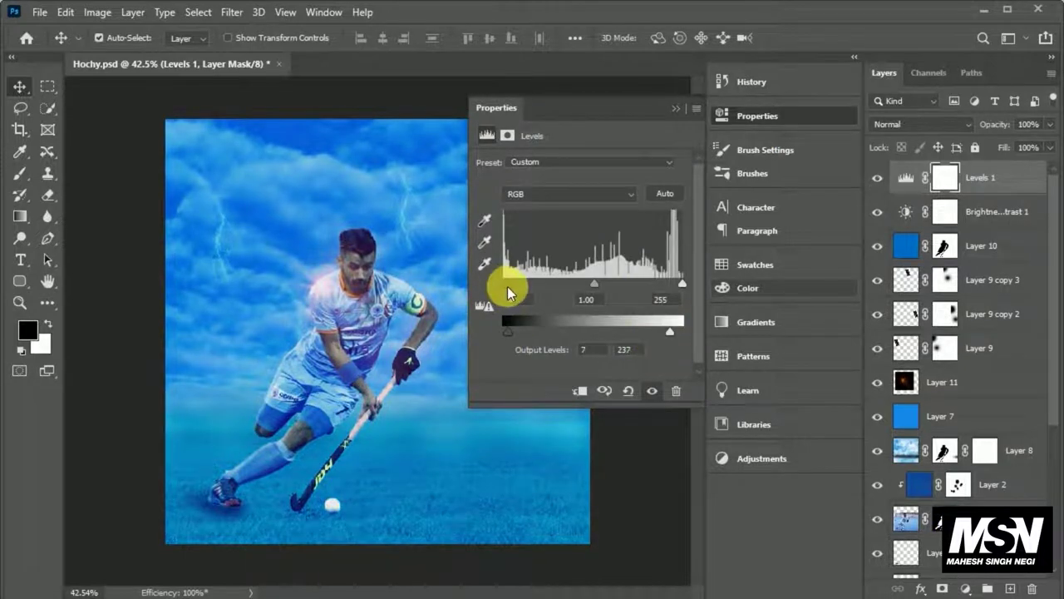
{"action": "left_click", "coordinate": [732, 132]}
Add a Color Balance adjustment pushing midtones to Blue +53.
{"action": "left_click", "coordinate": [965, 588]}
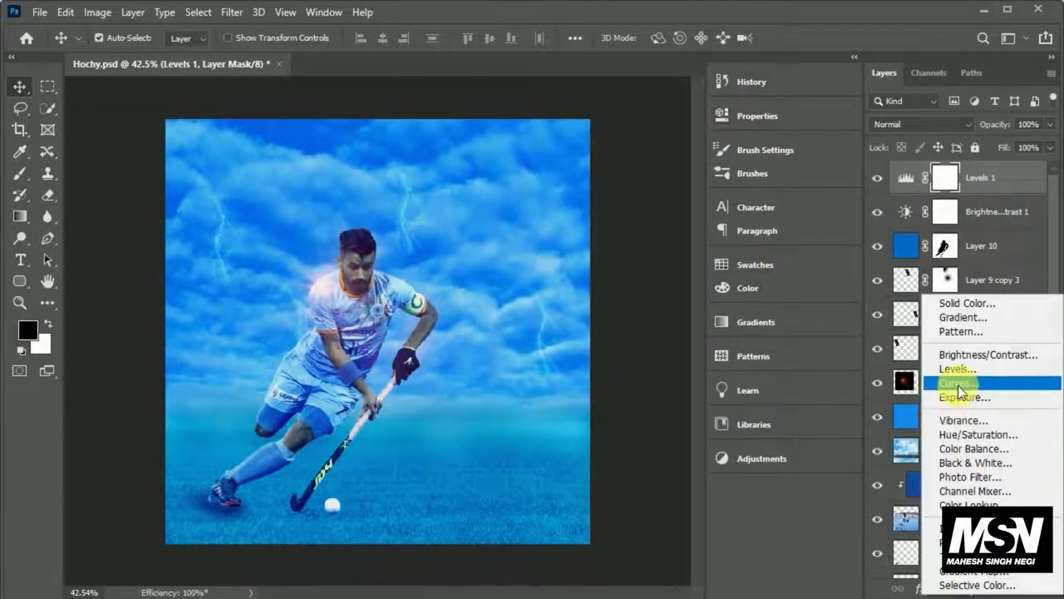
{"action": "left_click", "coordinate": [973, 450]}
{"action": "left_click_drag", "start_coordinate": [558, 249], "coordinate": [562, 250]}
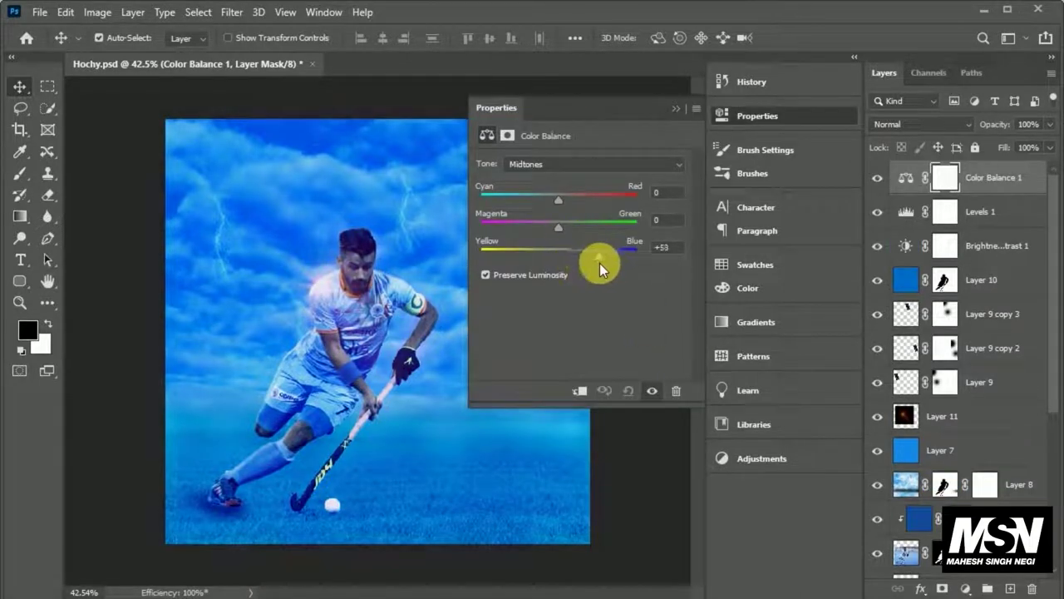
{"action": "left_click", "coordinate": [756, 116]}
{"action": "scroll", "coordinate": [371, 368], "scroll_direction": "down", "scroll_amount": 2}
{"action": "scroll", "coordinate": [370, 368], "scroll_direction": "up", "scroll_amount": 1}
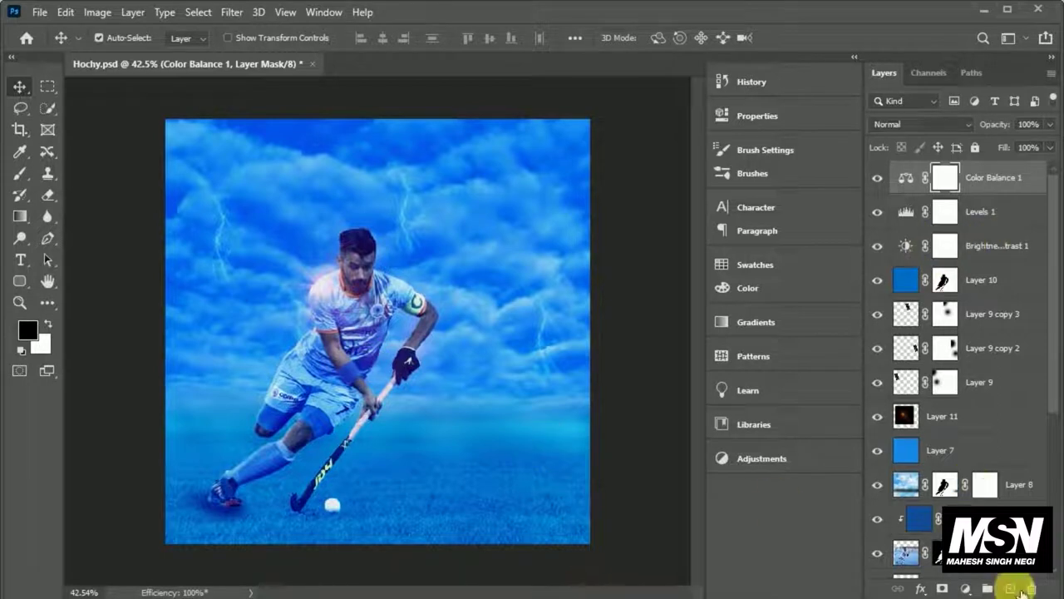
{"action": "left_click", "coordinate": [1010, 588]}
Fill the new Layer 12 with solid black.
{"action": "key", "text": "ctrl+BackSpace"}
{"action": "key", "text": "b"}
{"action": "key", "text": "bracketright"}
{"action": "key", "text": "bracketright"}
{"action": "key", "text": "bracketright"}
{"action": "key", "text": "bracketright"}
{"action": "key", "text": "bracketright"}
{"action": "left_click", "coordinate": [374, 346]}
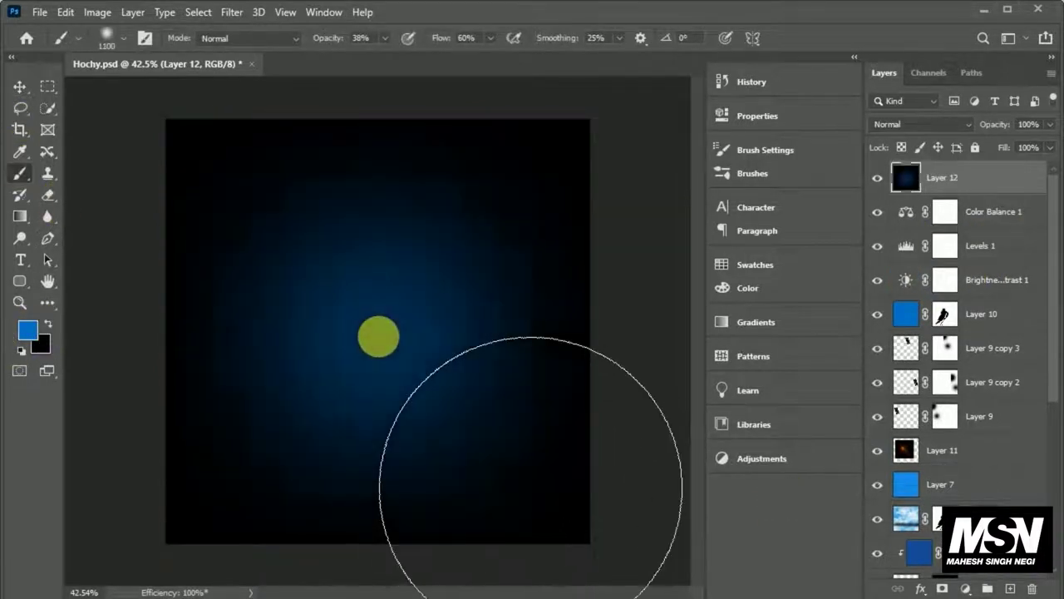
{"action": "key", "text": "ctrl+z"}
Add a white layer mask and paint black in the centre to reveal the player.
{"action": "left_click", "coordinate": [941, 589]}
{"action": "left_click", "coordinate": [47, 324]}
{"action": "key", "text": "x"}
{"action": "mouse_move", "coordinate": [524, 473]}
{"action": "left_mouse_down"}
{"action": "mouse_move", "coordinate": [374, 333]}
{"action": "mouse_move", "coordinate": [527, 482]}
{"action": "left_mouse_up"}
{"action": "left_click", "coordinate": [19, 87]}
Set Layer 12 to Linear Burn blend mode at 71% opacity.
{"action": "left_click", "coordinate": [918, 124]}
{"action": "left_click", "coordinate": [888, 166]}
{"action": "key", "text": "Down"}
{"action": "key", "text": "Down"}
{"action": "key", "text": "Down"}
{"action": "key", "text": "Down"}
{"action": "key", "text": "Down"}
{"action": "key", "text": "Down"}
{"action": "key", "text": "Down"}
{"action": "key", "text": "Down"}
{"action": "key", "text": "Down"}
{"action": "key", "text": "Down"}
{"action": "key", "text": "Down"}
{"action": "key", "text": "Down"}
{"action": "key", "text": "Down"}
{"action": "key", "text": "Down"}
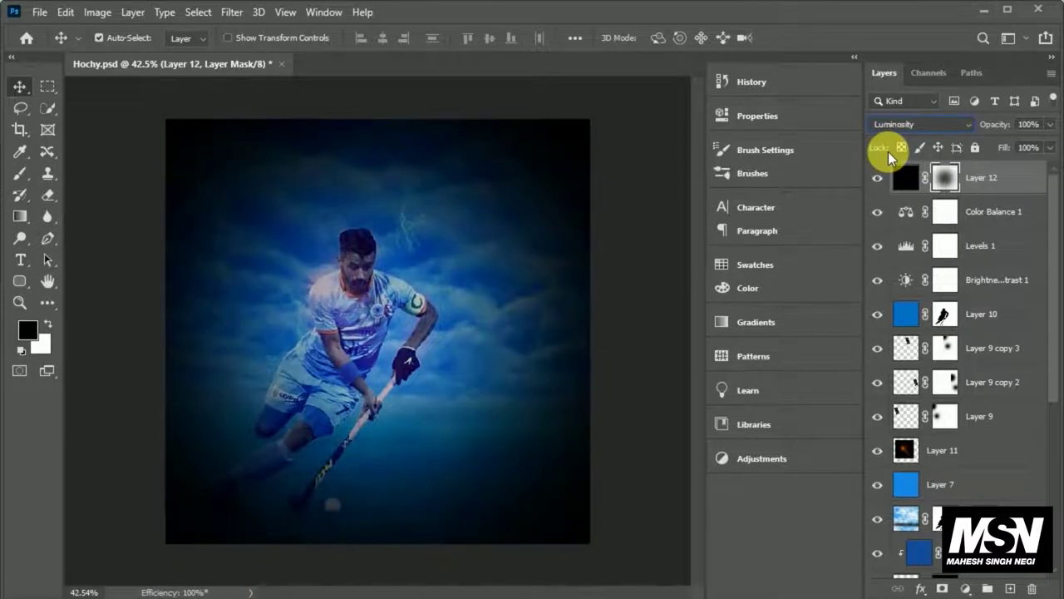
{"action": "left_click", "coordinate": [888, 124]}
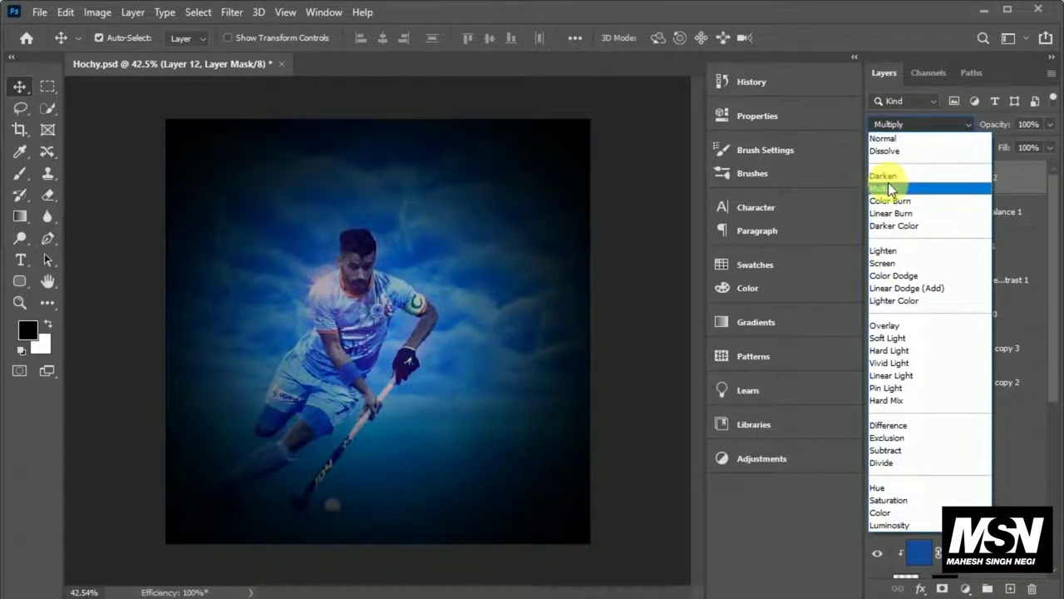
{"action": "left_click", "coordinate": [888, 212]}
{"action": "left_click_drag", "start_coordinate": [995, 123], "coordinate": [997, 156]}
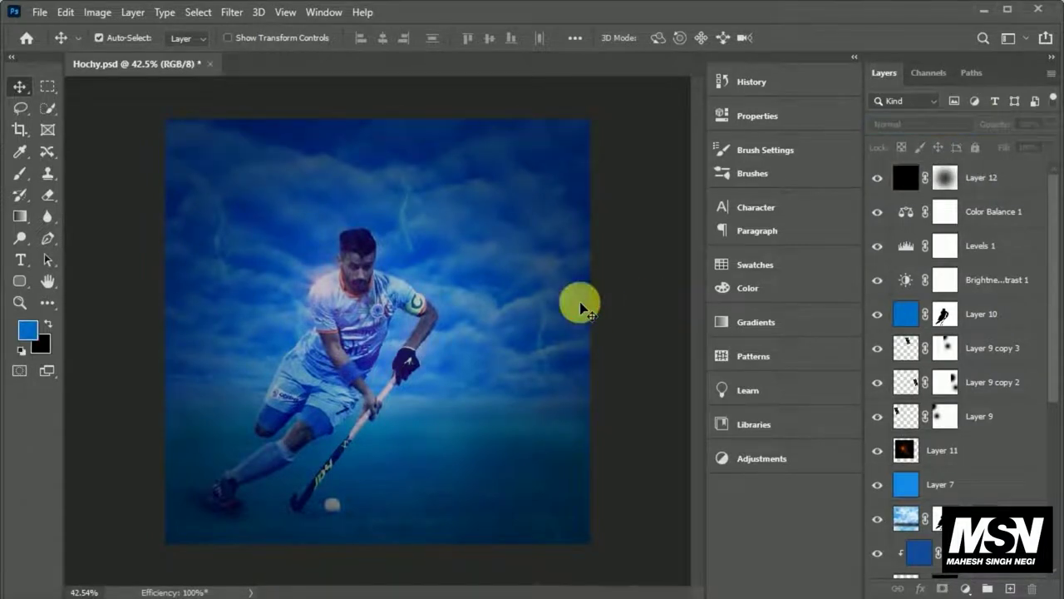
{"action": "scroll", "coordinate": [374, 349], "scroll_direction": "up", "scroll_amount": 1}
Mask the darkening away from the player's face, legs and feet.
{"action": "key", "text": "b"}
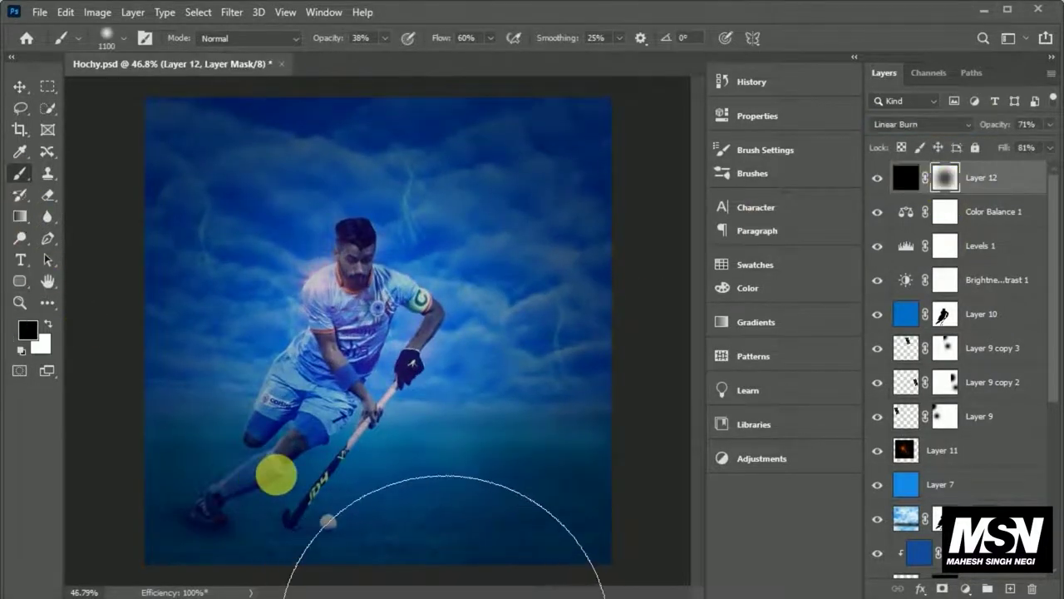
{"action": "left_click_drag", "start_coordinate": [311, 549], "coordinate": [319, 536]}
{"action": "mouse_move", "coordinate": [432, 326]}
{"action": "left_mouse_down"}
{"action": "mouse_move", "coordinate": [392, 527]}
{"action": "mouse_move", "coordinate": [288, 545]}
{"action": "left_mouse_up"}
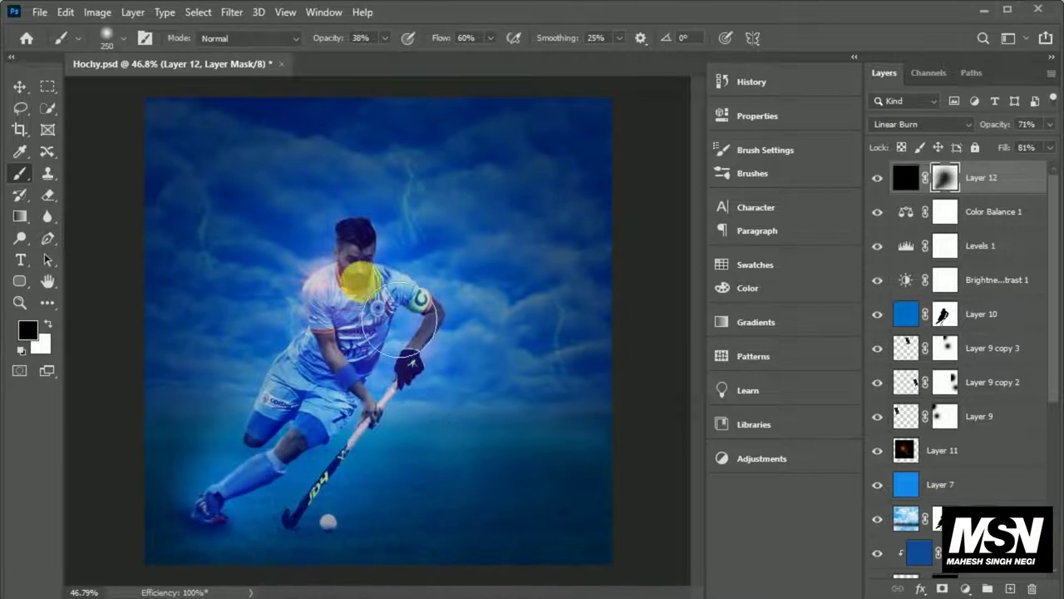
{"action": "scroll", "coordinate": [136, 325], "scroll_direction": "down", "scroll_amount": 2}
{"action": "key", "text": "v"}
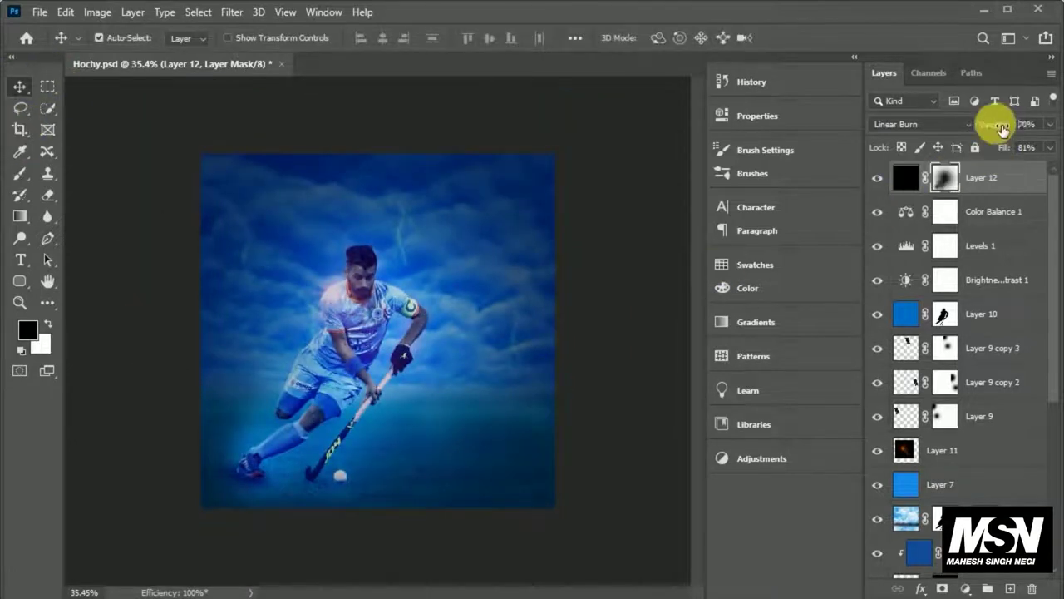
Lower Layer 12's opacity to 61% and review the darkened poster.
{"action": "left_click_drag", "start_coordinate": [1002, 128], "coordinate": [994, 129]}
{"action": "left_click", "coordinate": [20, 173]}
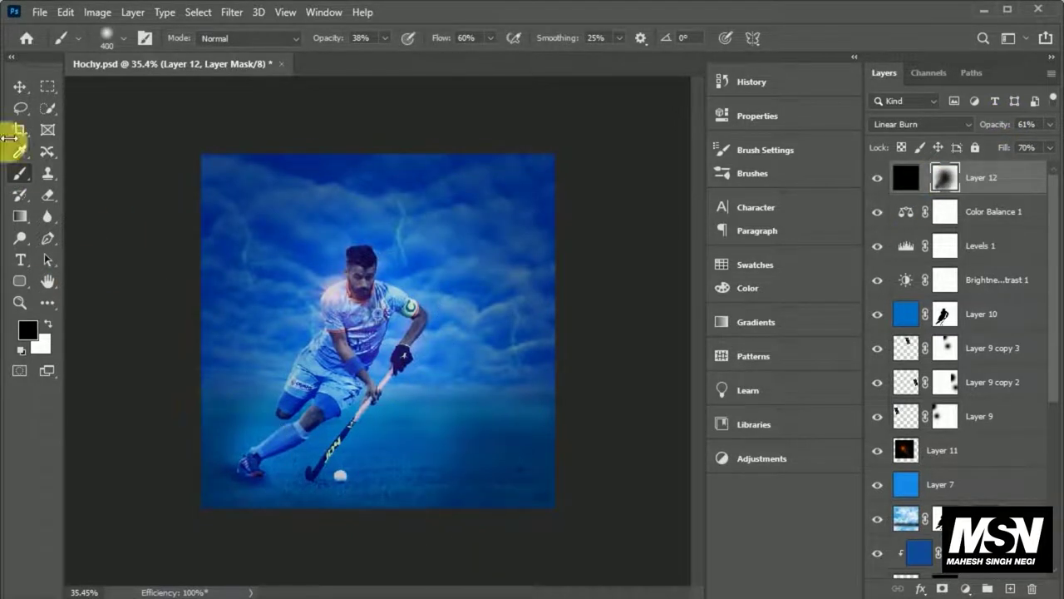
{"action": "key", "text": "v"}
{"action": "scroll", "coordinate": [452, 409], "scroll_direction": "down", "scroll_amount": 2}
{"action": "scroll", "coordinate": [424, 417], "scroll_direction": "up", "scroll_amount": 1}
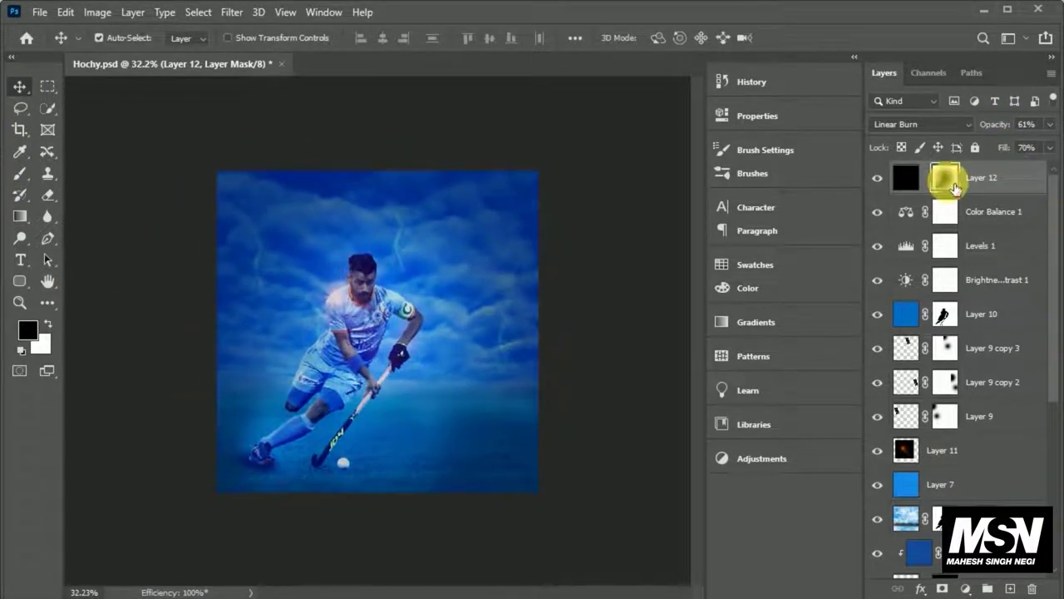
{"action": "scroll", "coordinate": [451, 428], "scroll_direction": "down", "scroll_amount": 1}
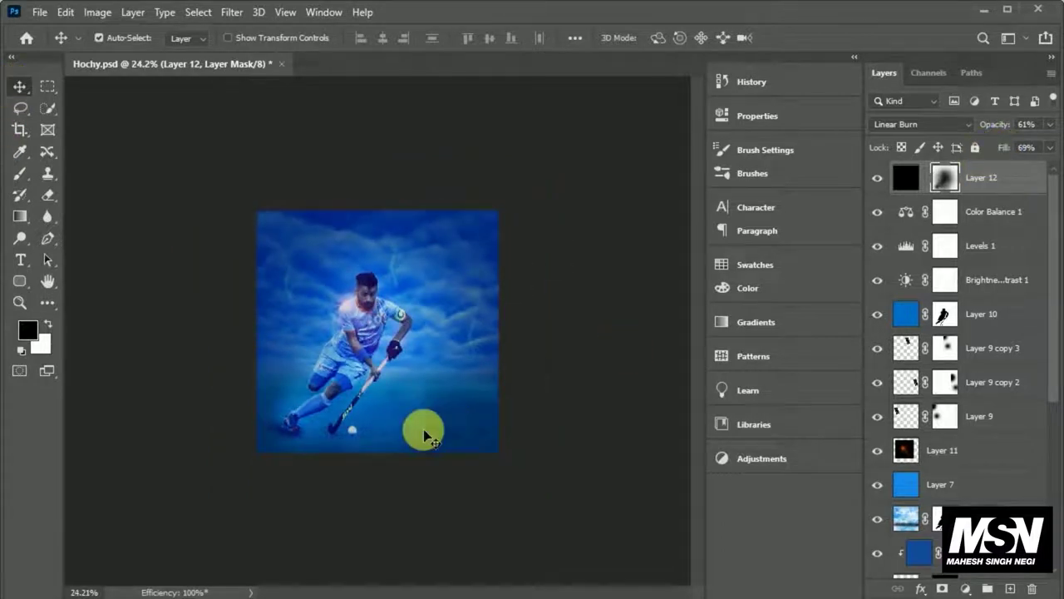
{"action": "scroll", "coordinate": [428, 494], "scroll_direction": "up", "scroll_amount": 2}
{"action": "scroll", "coordinate": [374, 466], "scroll_direction": "down", "scroll_amount": 1}
{"action": "scroll", "coordinate": [369, 384], "scroll_direction": "up", "scroll_amount": 2}
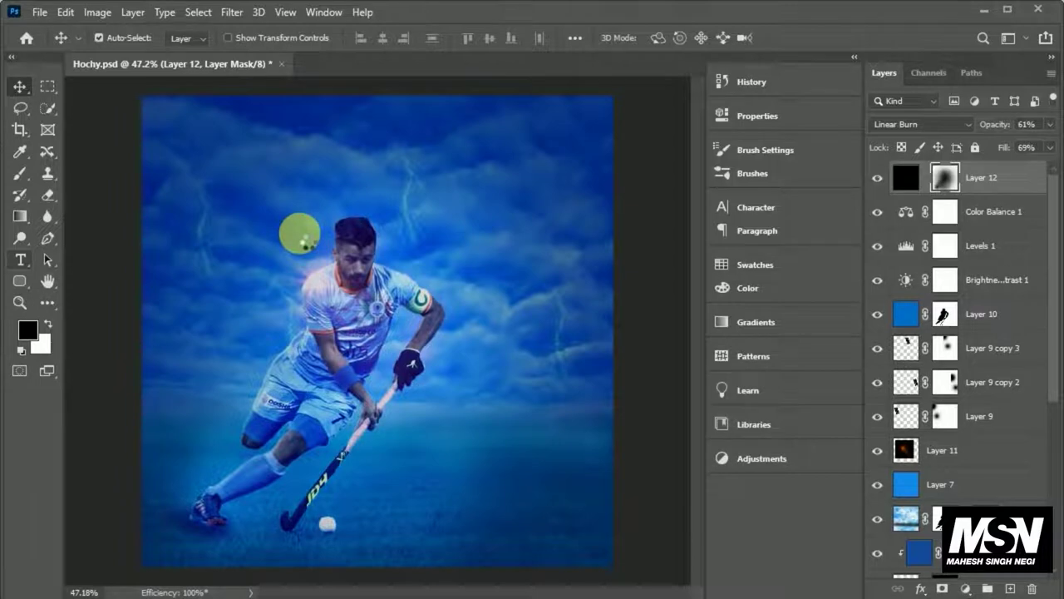
Add the player's name as a text layer and enlarge it across the poster.
{"action": "key", "text": "t"}
{"action": "left_click", "coordinate": [297, 231]}
{"action": "type", "text": "Manpreet Singh"}
{"action": "key", "text": "ctrl+Return"}
{"action": "key", "text": "ctrl+t"}
{"action": "scroll", "coordinate": [316, 235], "scroll_direction": "up", "scroll_amount": 2}
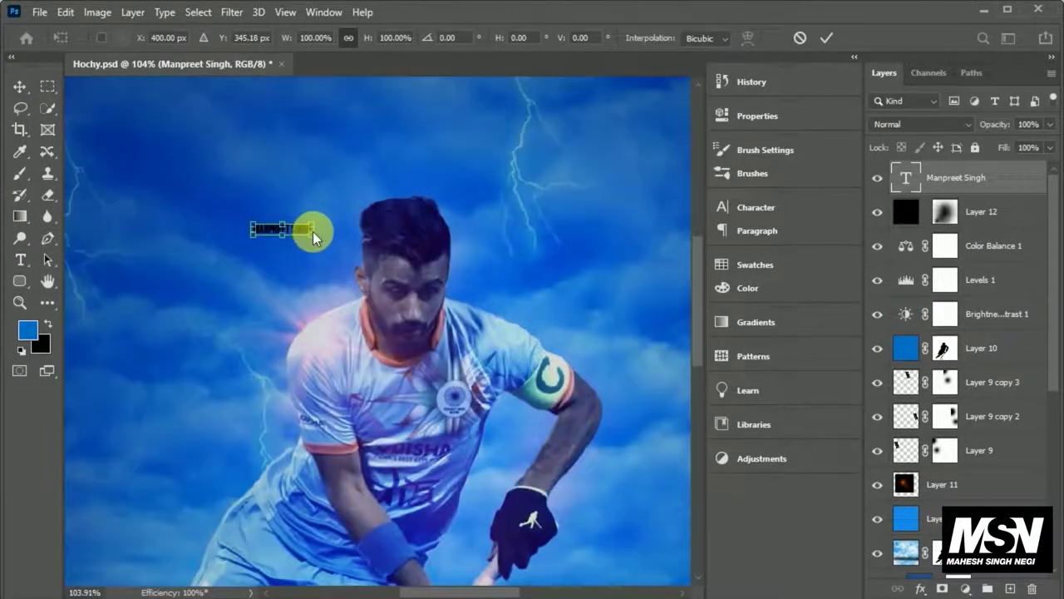
{"action": "left_click_drag", "start_coordinate": [309, 231], "coordinate": [344, 273]}
{"action": "scroll", "coordinate": [345, 274], "scroll_direction": "down", "scroll_amount": 1}
{"action": "scroll", "coordinate": [502, 248], "scroll_direction": "down", "scroll_amount": 2}
{"action": "mouse_move", "coordinate": [502, 248]}
{"action": "left_mouse_down"}
{"action": "mouse_move", "coordinate": [653, 266]}
{"action": "mouse_move", "coordinate": [387, 218]}
{"action": "left_mouse_up"}
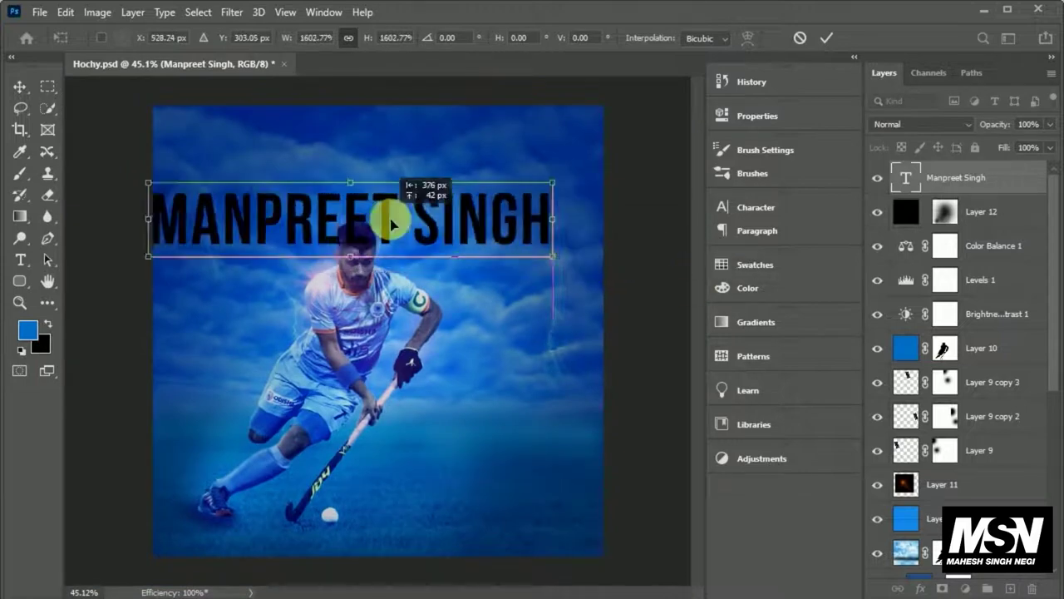
{"action": "key", "text": "Return"}
Set the name in Helvetica Neue Black, all uppercase.
{"action": "left_click", "coordinate": [753, 207]}
{"action": "left_click", "coordinate": [616, 234]}
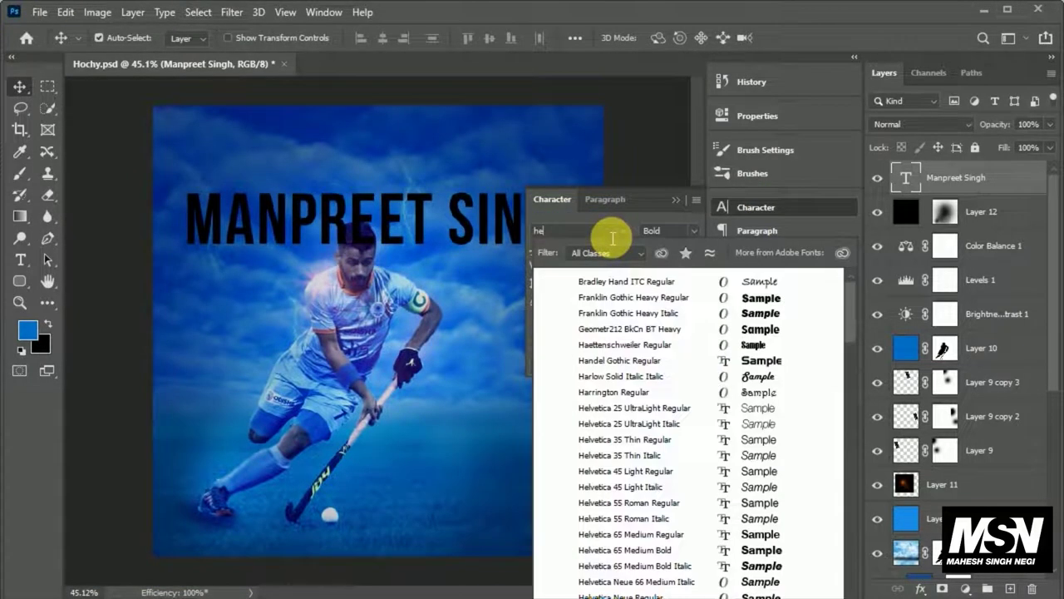
{"action": "type", "text": "nexa"}
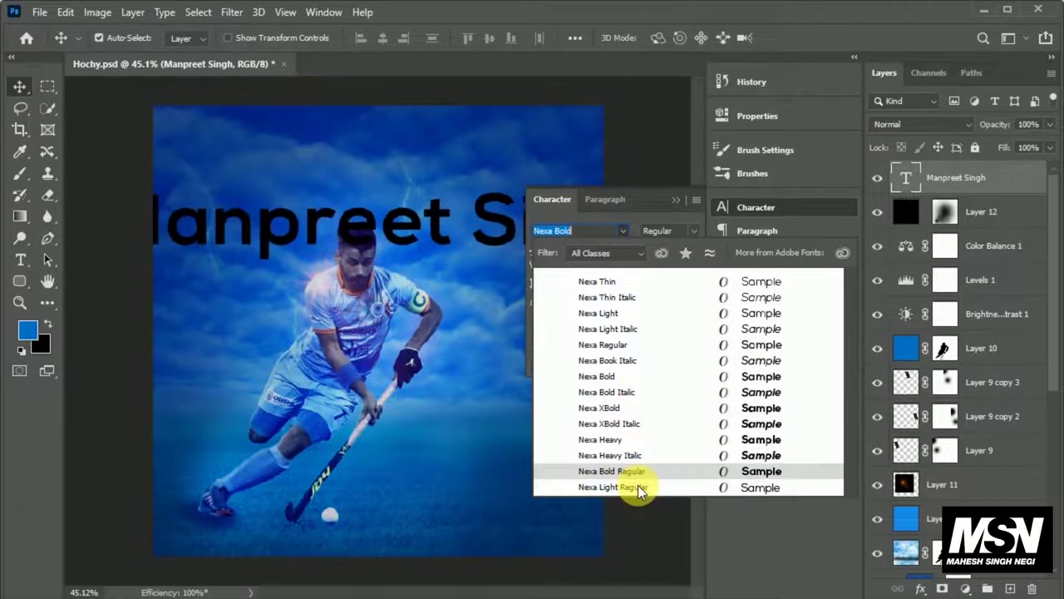
{"action": "left_click", "coordinate": [600, 407]}
{"action": "left_click", "coordinate": [586, 321]}
{"action": "left_click", "coordinate": [599, 230]}
{"action": "type", "text": "helvetica neue"}
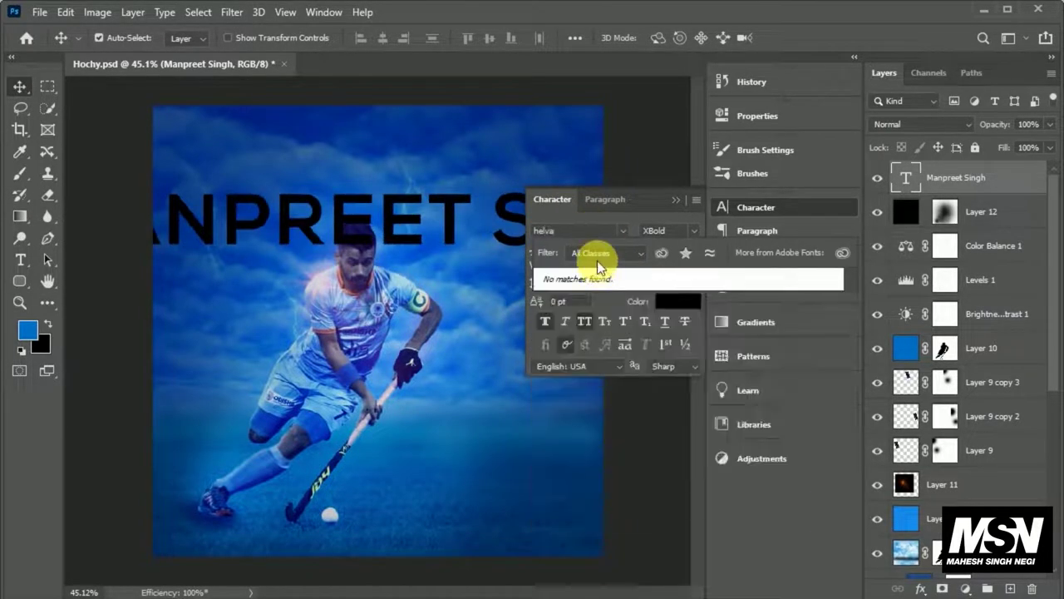
{"action": "key", "text": "Return"}
{"action": "left_click", "coordinate": [744, 217]}
Shrink the name text to about 62% and move it toward the top-left.
{"action": "key", "text": "ctrl+t"}
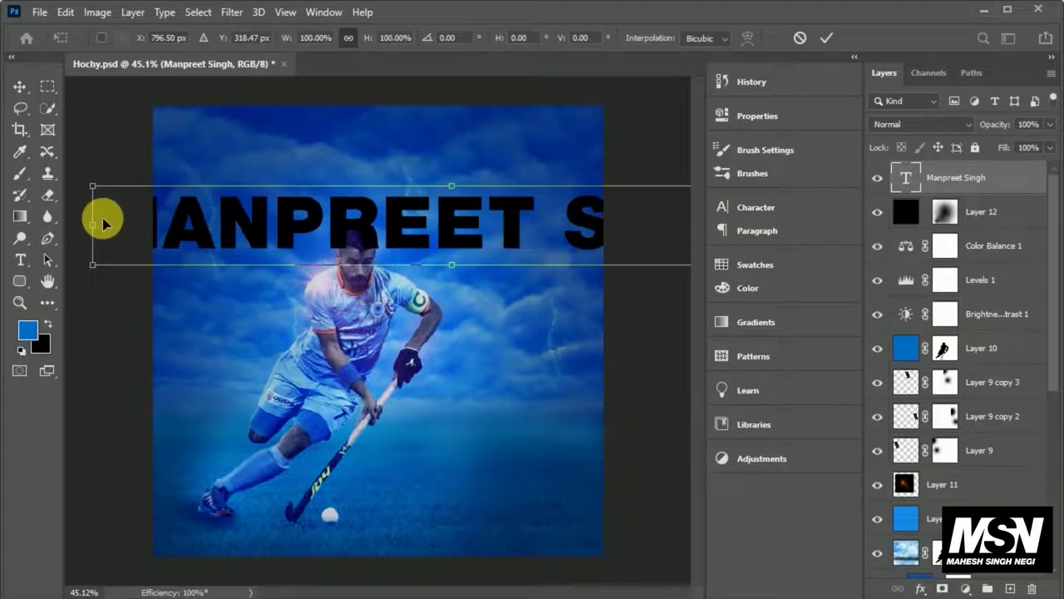
{"action": "left_click_drag", "start_coordinate": [100, 218], "coordinate": [361, 223]}
{"action": "left_click_drag", "start_coordinate": [452, 238], "coordinate": [535, 406]}
{"action": "key", "text": "ctrl+plus"}
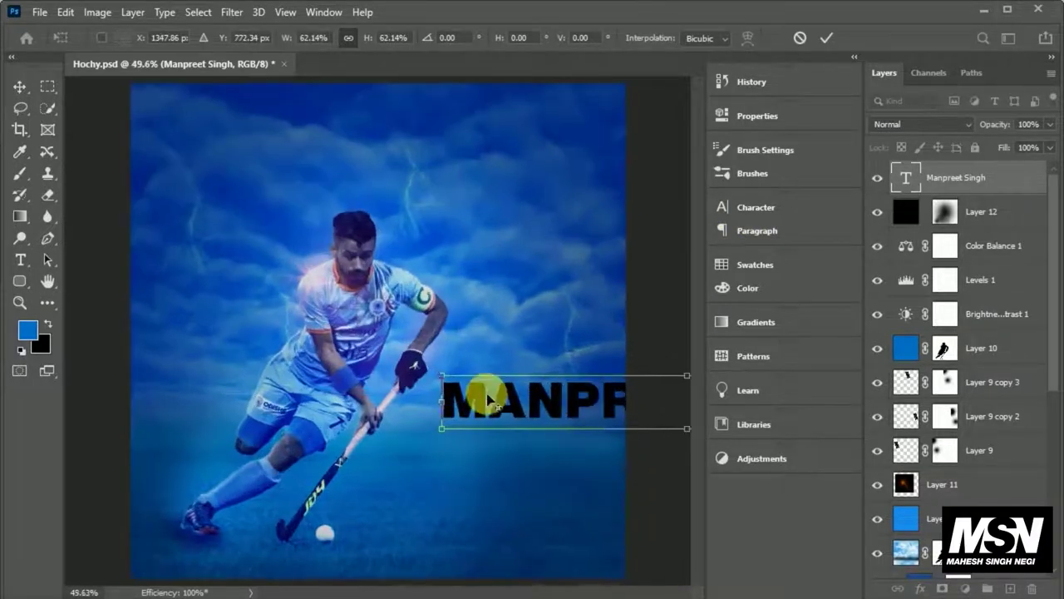
{"action": "left_click_drag", "start_coordinate": [441, 407], "coordinate": [160, 243]}
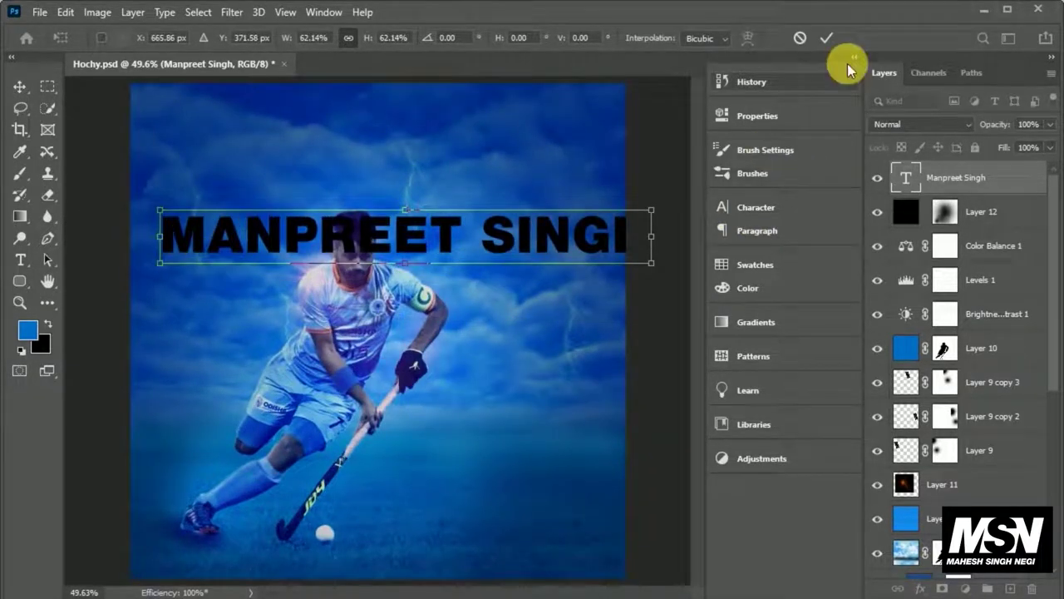
{"action": "key", "text": "Return"}
Left-align the two name lines and move the text down beside the player.
{"action": "left_click", "coordinate": [737, 207]}
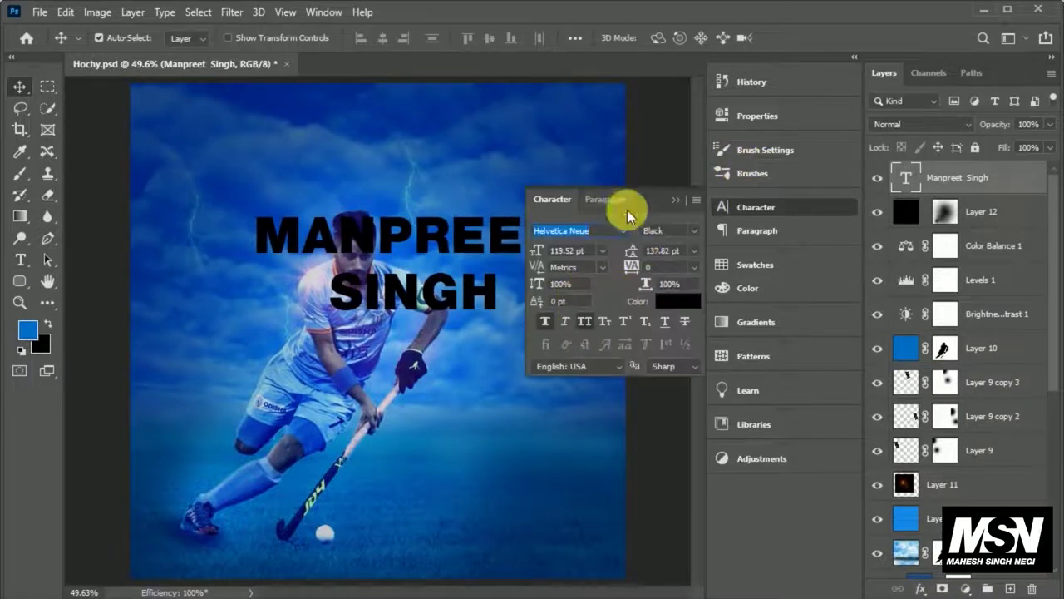
{"action": "left_click", "coordinate": [605, 200]}
{"action": "left_click", "coordinate": [573, 237]}
{"action": "key", "text": "ctrl+t"}
{"action": "mouse_move", "coordinate": [404, 308]}
{"action": "left_mouse_down"}
{"action": "mouse_move", "coordinate": [422, 449]}
{"action": "mouse_move", "coordinate": [494, 432]}
{"action": "left_mouse_up"}
{"action": "left_click", "coordinate": [827, 37]}
Slant the name text upward to the right.
{"action": "left_click", "coordinate": [736, 207]}
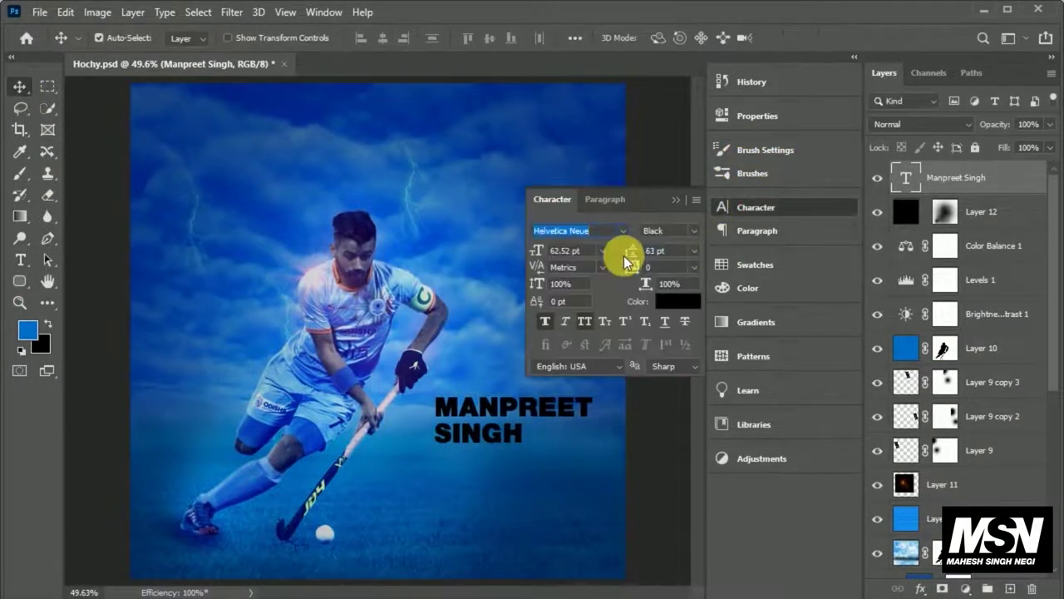
{"action": "key", "text": "ctrl+t"}
{"action": "left_click_drag", "start_coordinate": [600, 399], "coordinate": [584, 391]}
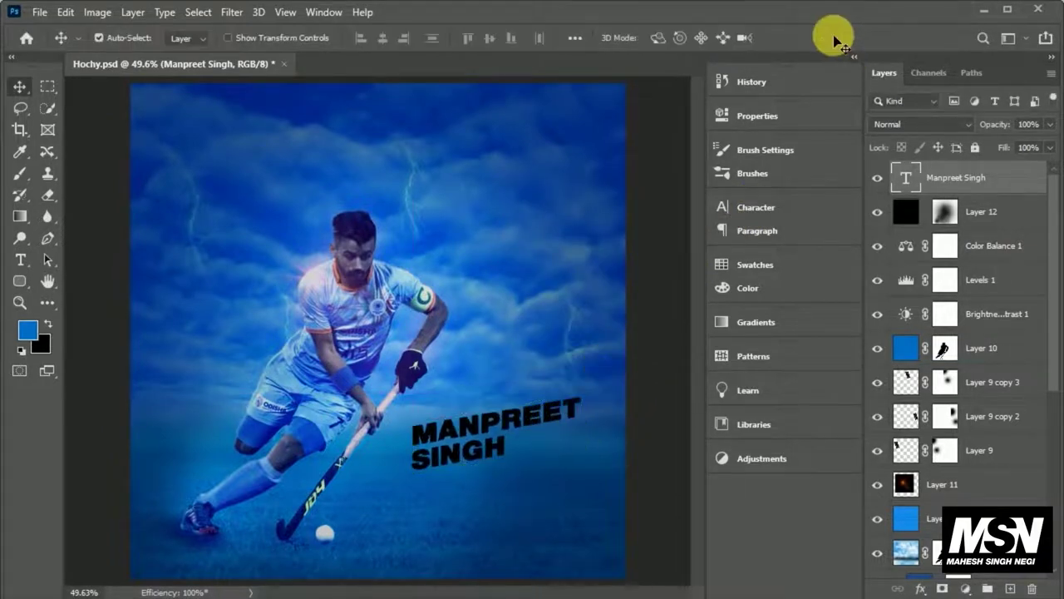
{"action": "left_click", "coordinate": [831, 37]}
{"action": "key", "text": "ctrl+0"}
Make the name text white and move it into place.
{"action": "double_click", "coordinate": [912, 186]}
{"action": "left_click", "coordinate": [20, 350]}
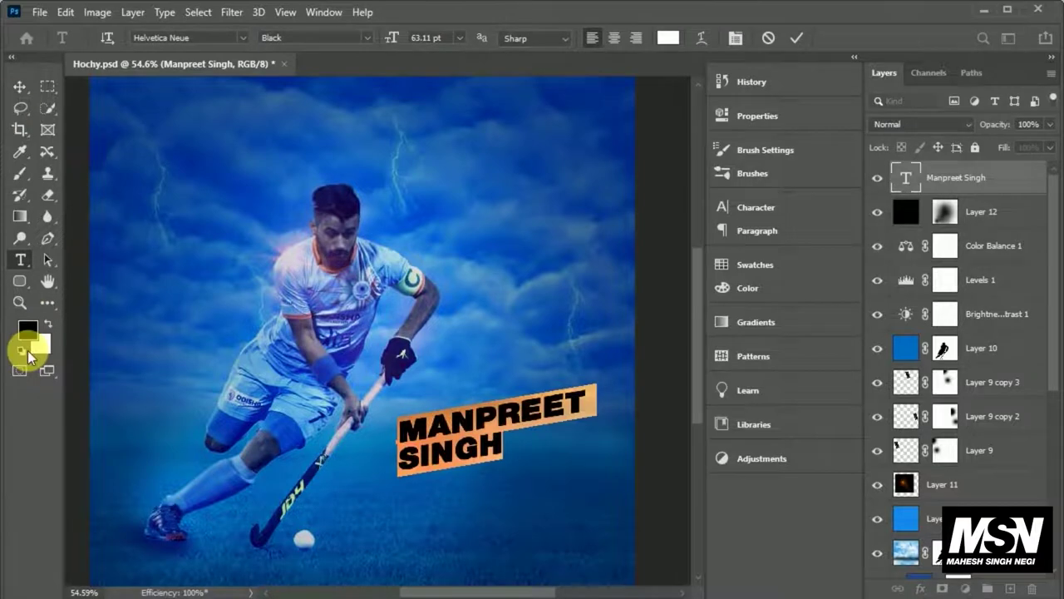
{"action": "left_click", "coordinate": [20, 85]}
{"action": "left_click_drag", "start_coordinate": [475, 446], "coordinate": [512, 472]}
{"action": "scroll", "coordinate": [513, 472], "scroll_direction": "up", "scroll_amount": 2}
Add the 'AWARDS: ARJUNA AWARD FOR HOCKEY' line, doubled in size, just under the name.
{"action": "key", "text": "t"}
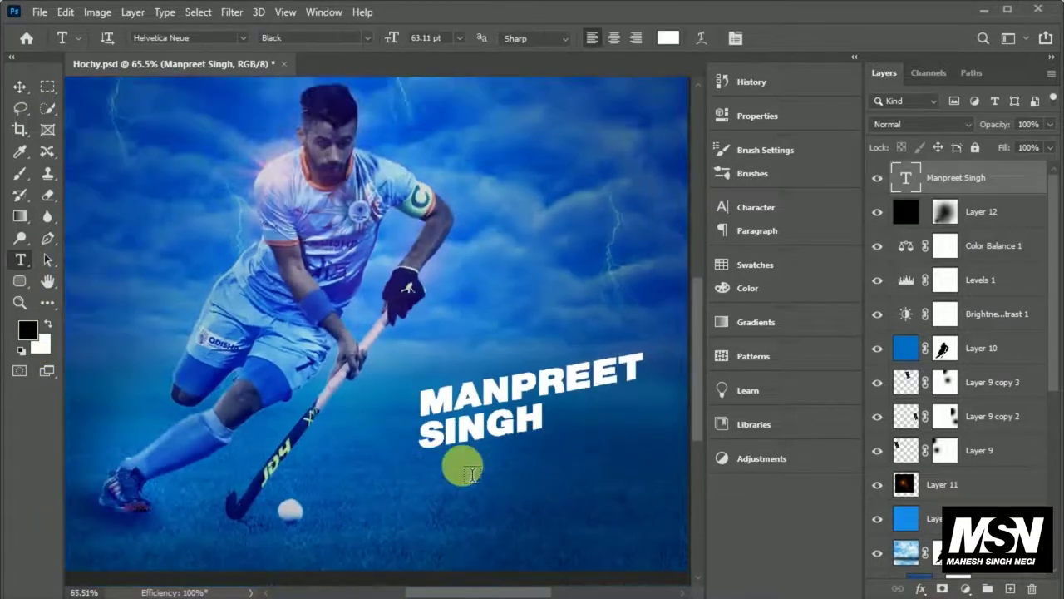
{"action": "left_click", "coordinate": [442, 485]}
{"action": "type", "text": "Awards: Arjuna Award for Hockey"}
{"action": "key", "text": "ctrl+Return"}
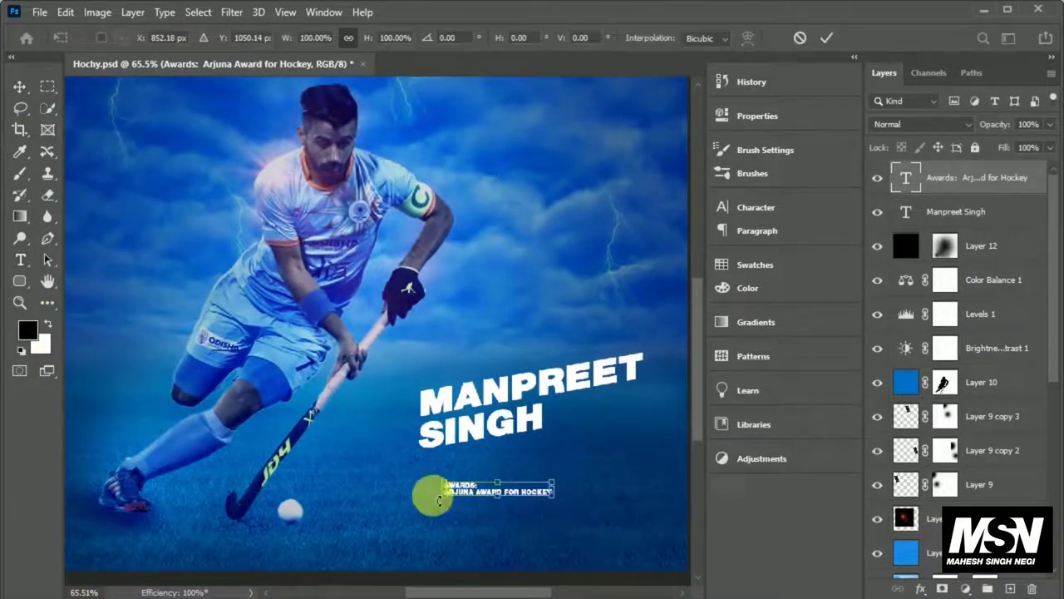
{"action": "key", "text": "ctrl+0"}
{"action": "key", "text": "ctrl+t"}
{"action": "mouse_move", "coordinate": [427, 477]}
{"action": "left_mouse_down"}
{"action": "mouse_move", "coordinate": [577, 440]}
{"action": "mouse_move", "coordinate": [593, 335]}
{"action": "left_mouse_up"}
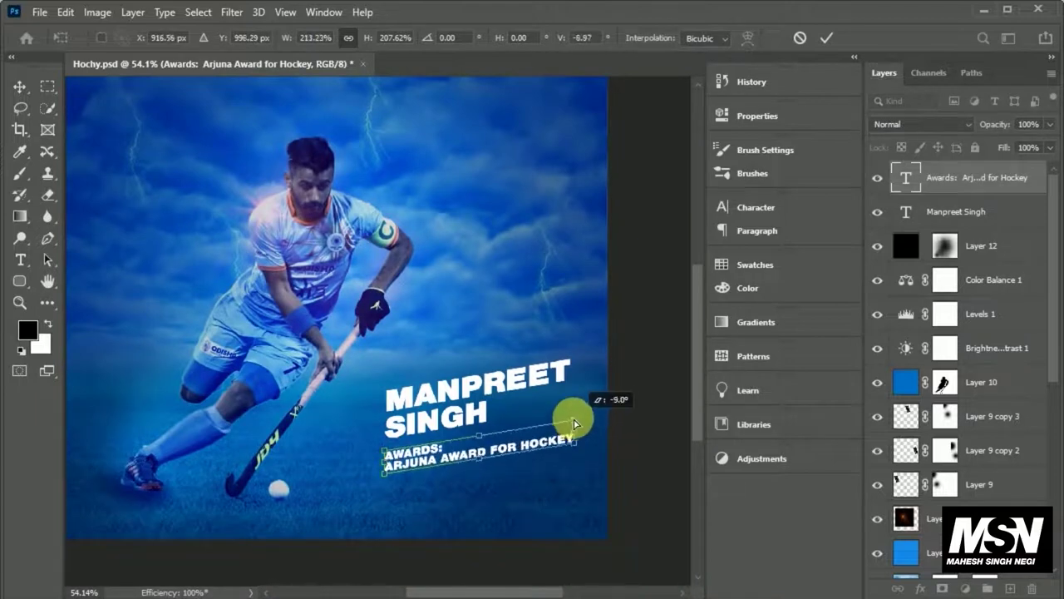
{"action": "key", "text": "Return"}
{"action": "scroll", "coordinate": [416, 452], "scroll_direction": "up", "scroll_amount": 2}
{"action": "left_click_drag", "start_coordinate": [416, 451], "coordinate": [435, 441]}
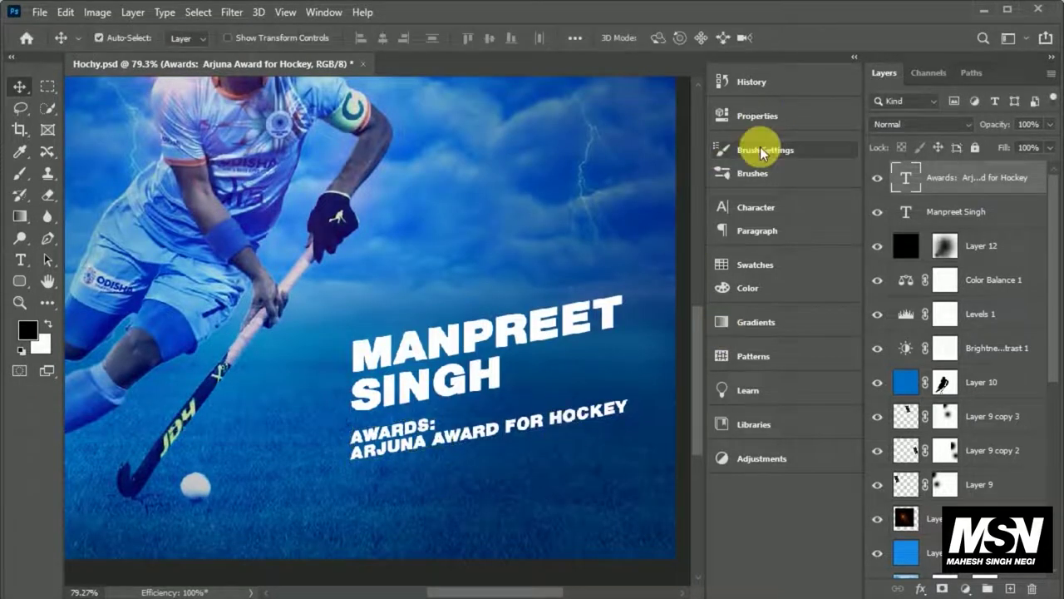
{"action": "left_click", "coordinate": [753, 207]}
{"action": "scroll", "coordinate": [404, 368], "scroll_direction": "down", "scroll_amount": 5}
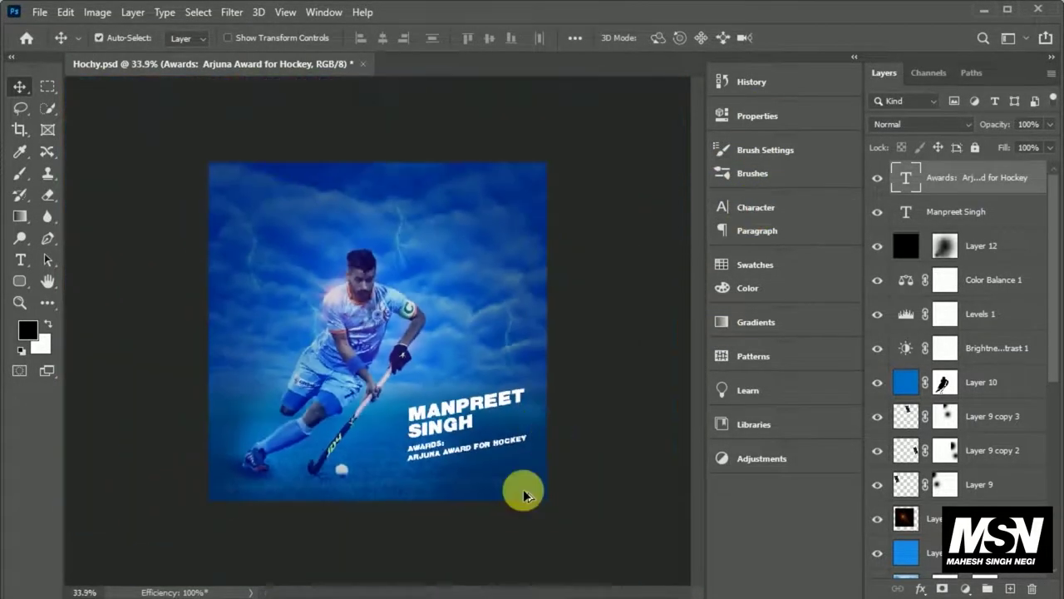
{"action": "key", "text": "ctrl+t"}
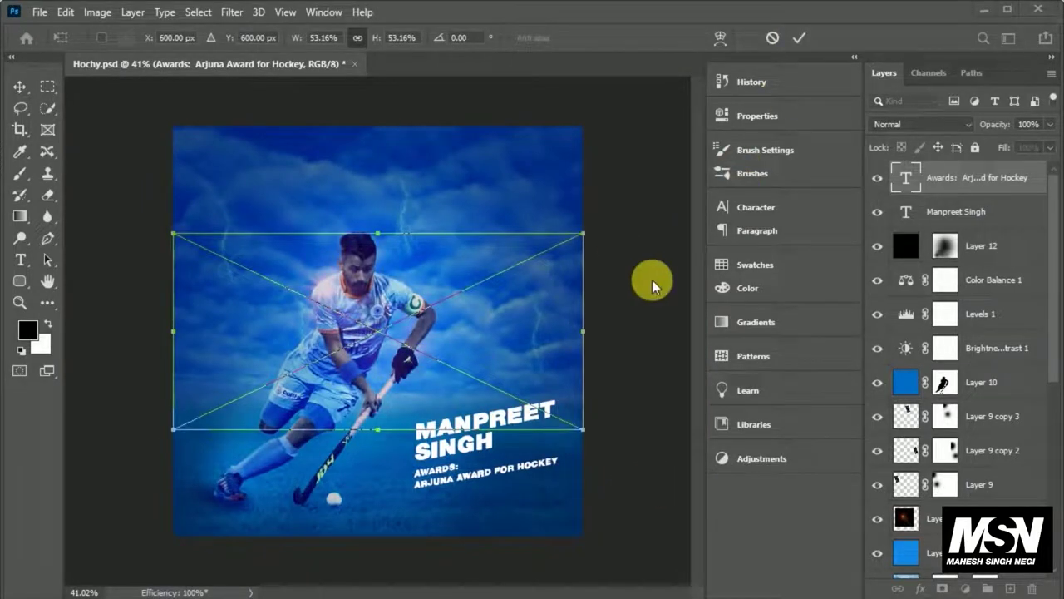
Place the logo and shrink it into the poster's top-right corner.
{"action": "left_click", "coordinate": [798, 38]}
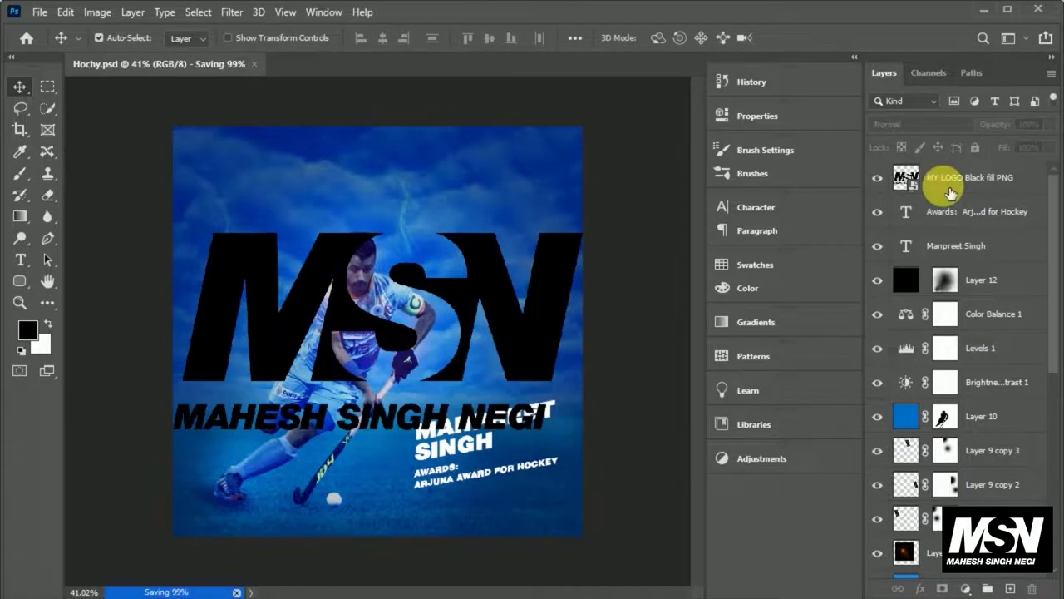
{"action": "left_click", "coordinate": [950, 177]}
{"action": "key", "text": "ctrl+t"}
{"action": "mouse_move", "coordinate": [582, 380]}
{"action": "left_mouse_down"}
{"action": "mouse_move", "coordinate": [230, 373]}
{"action": "mouse_move", "coordinate": [553, 157]}
{"action": "left_mouse_up"}
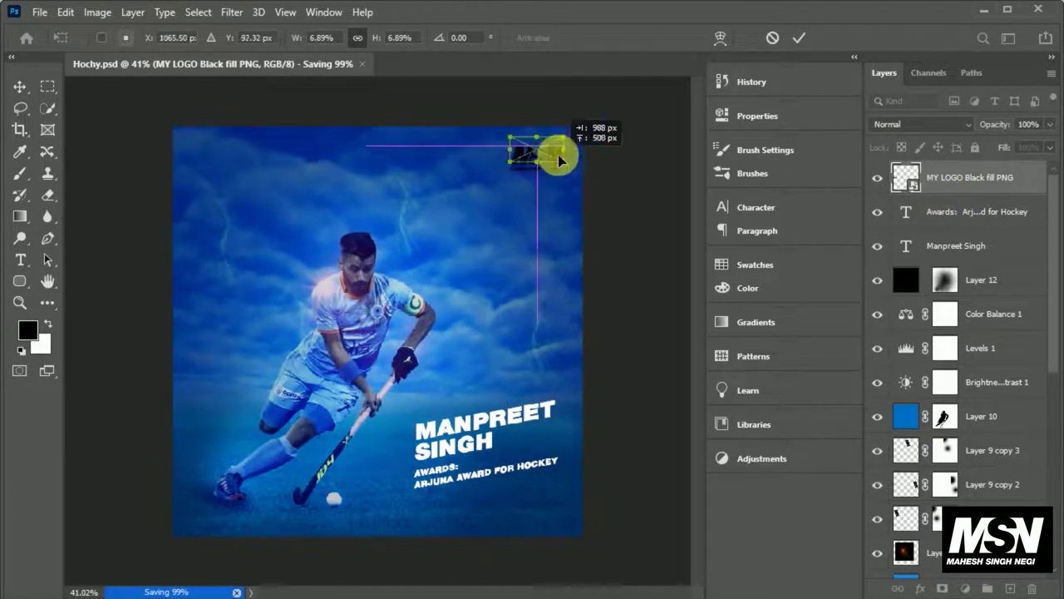
{"action": "left_click", "coordinate": [796, 40]}
Turn the logo white with an Invert adjustment clipped to it, nudging it into position.
{"action": "left_click", "coordinate": [965, 587]}
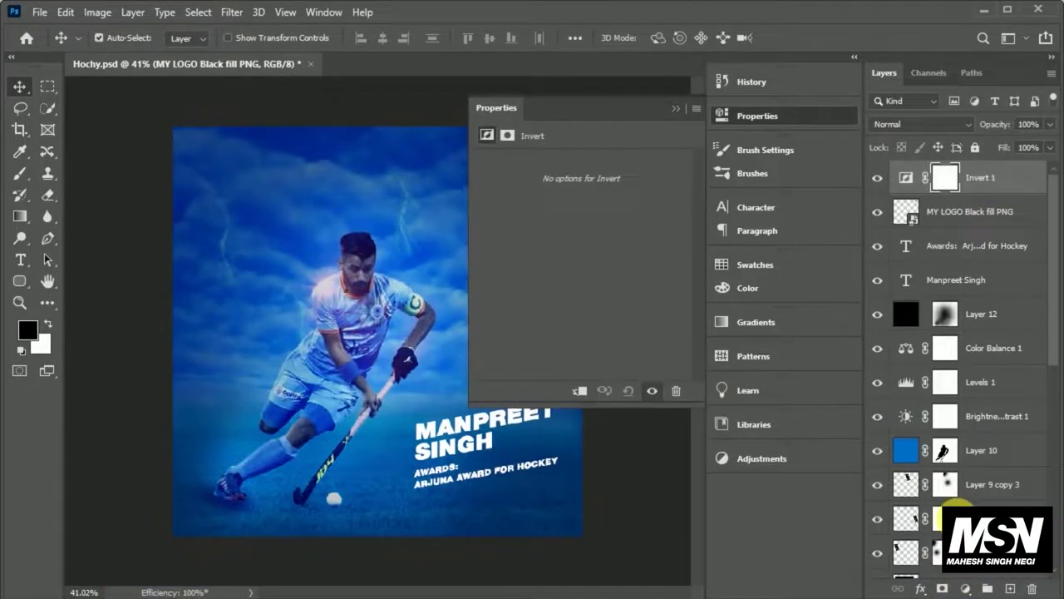
{"action": "key", "text": "ctrl+alt+g"}
{"action": "scroll", "coordinate": [579, 151], "scroll_direction": "up", "scroll_amount": 3}
{"action": "left_click_drag", "start_coordinate": [579, 150], "coordinate": [582, 155]}
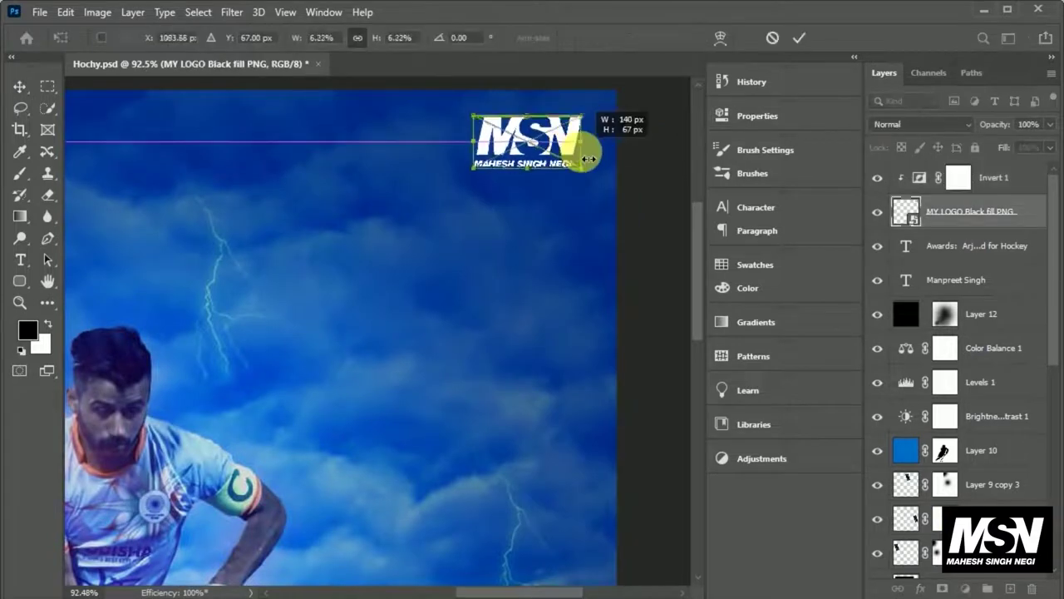
{"action": "key", "text": "ctrl+0"}
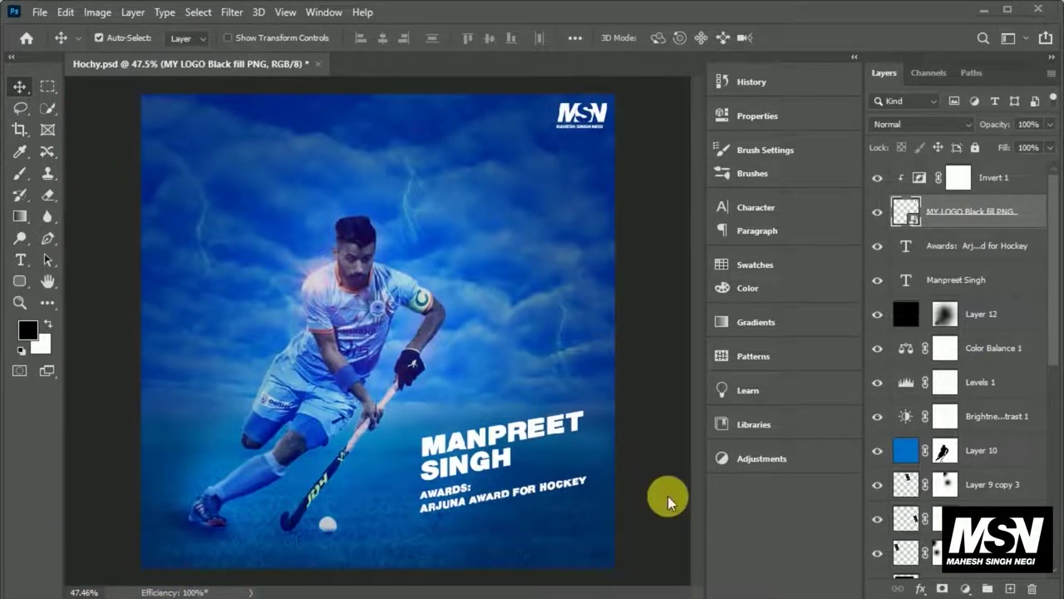
{"action": "scroll", "coordinate": [1052, 357], "scroll_direction": "down", "scroll_amount": 5}
{"action": "scroll", "coordinate": [357, 572], "scroll_direction": "down", "scroll_amount": 1}
{"action": "scroll", "coordinate": [522, 504], "scroll_direction": "up", "scroll_amount": 2}
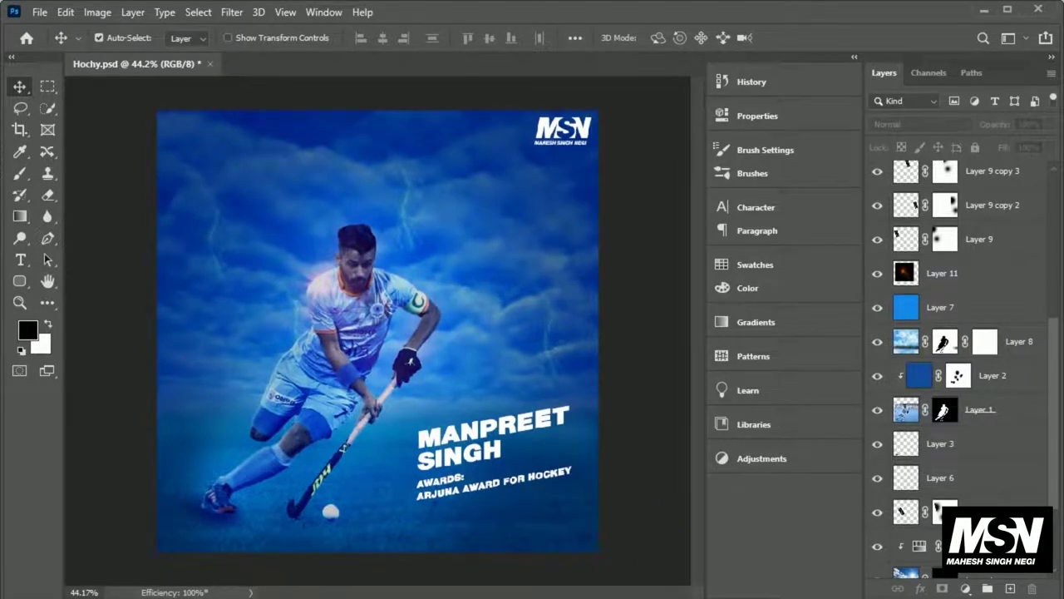
{"action": "left_click", "coordinate": [434, 387]}
Duplicate the Layer 9 copy 3 lightning bolt and move the copy to the poster top.
{"action": "left_click", "coordinate": [915, 432]}
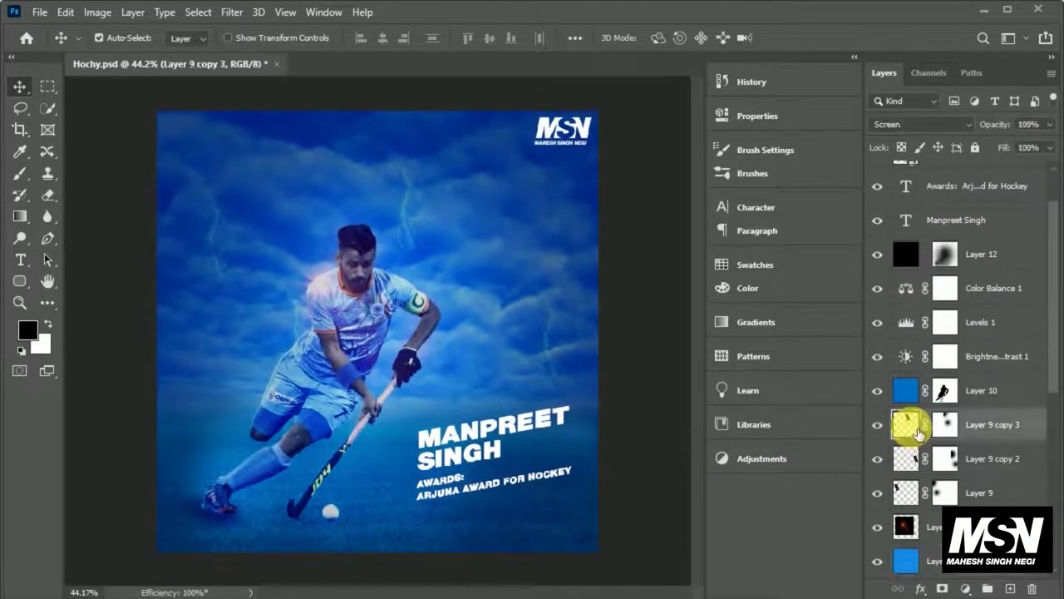
{"action": "left_click_drag", "start_coordinate": [917, 431], "coordinate": [906, 452]}
{"action": "key", "text": "ctrl+t"}
{"action": "left_click_drag", "start_coordinate": [422, 197], "coordinate": [297, 161]}
{"action": "left_click", "coordinate": [826, 38]}
Shift Layer 9 copy 3 toward the centre and Layer 9 copy 4 near the top.
{"action": "left_click", "coordinate": [990, 423]}
{"action": "key", "text": "ctrl+t"}
{"action": "left_click_drag", "start_coordinate": [408, 238], "coordinate": [471, 268]}
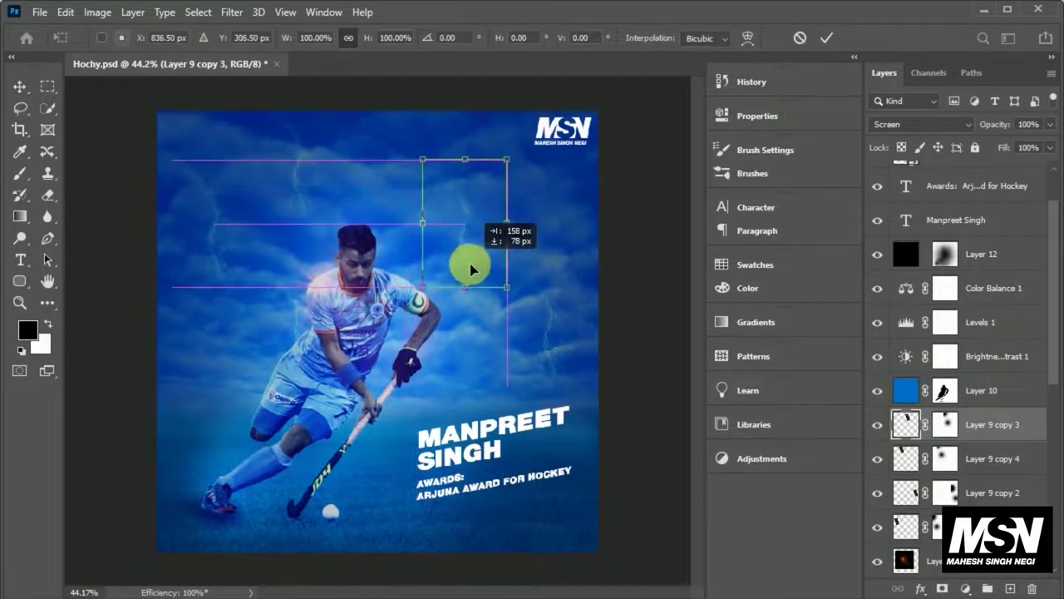
{"action": "left_click", "coordinate": [826, 37]}
{"action": "left_click", "coordinate": [906, 458]}
{"action": "key", "text": "ctrl+t"}
{"action": "left_click_drag", "start_coordinate": [308, 178], "coordinate": [328, 179]}
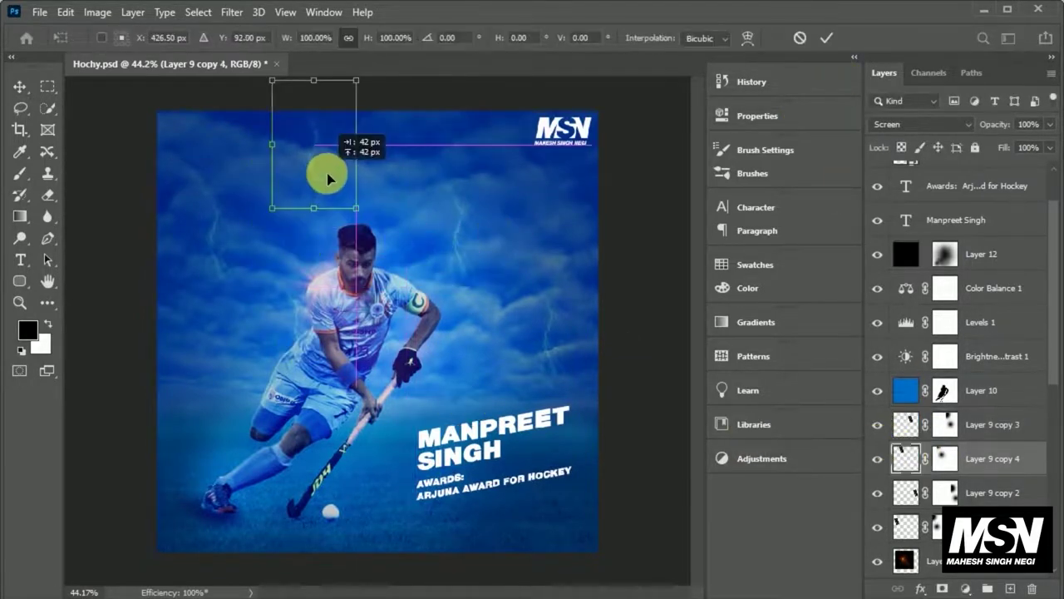
{"action": "left_click", "coordinate": [826, 37]}
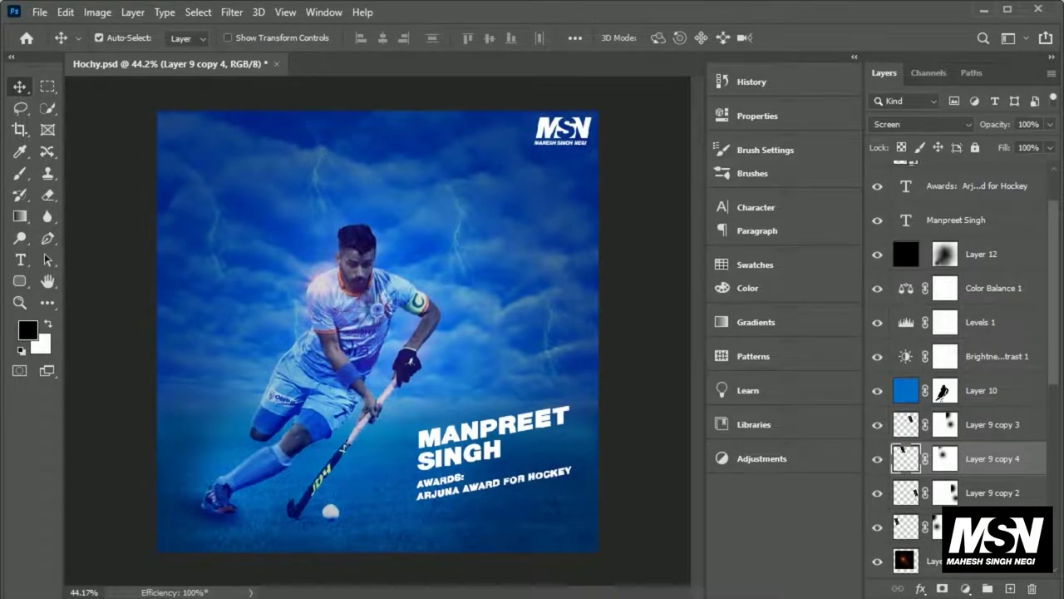